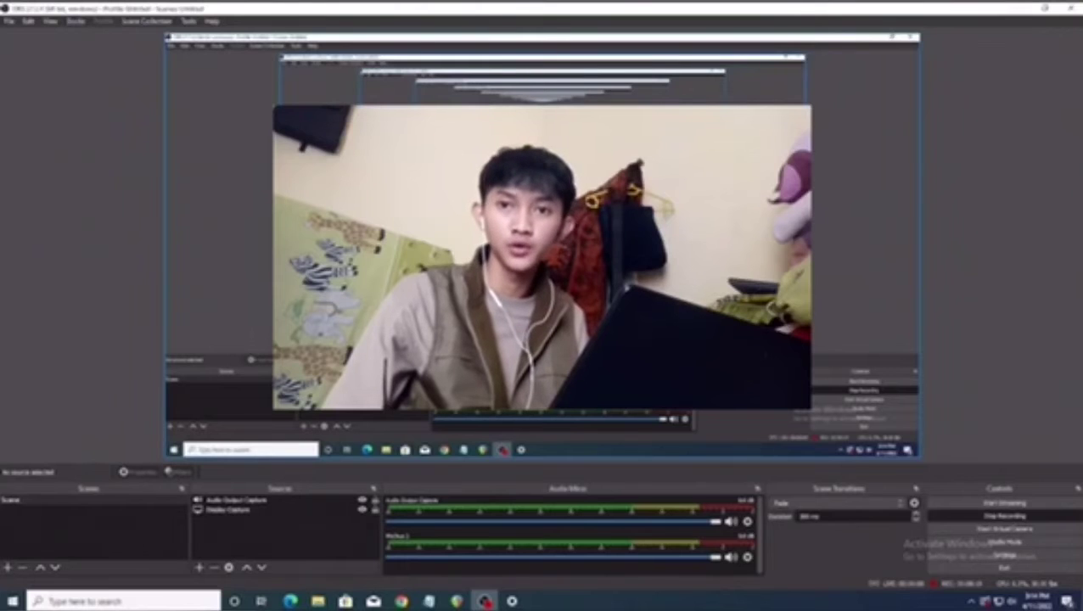
Switch to REAPER, add a new track and import The Mistery piano WAV from Downloads, adjusting the media based on its suggested tempo.
left_click(456, 601)
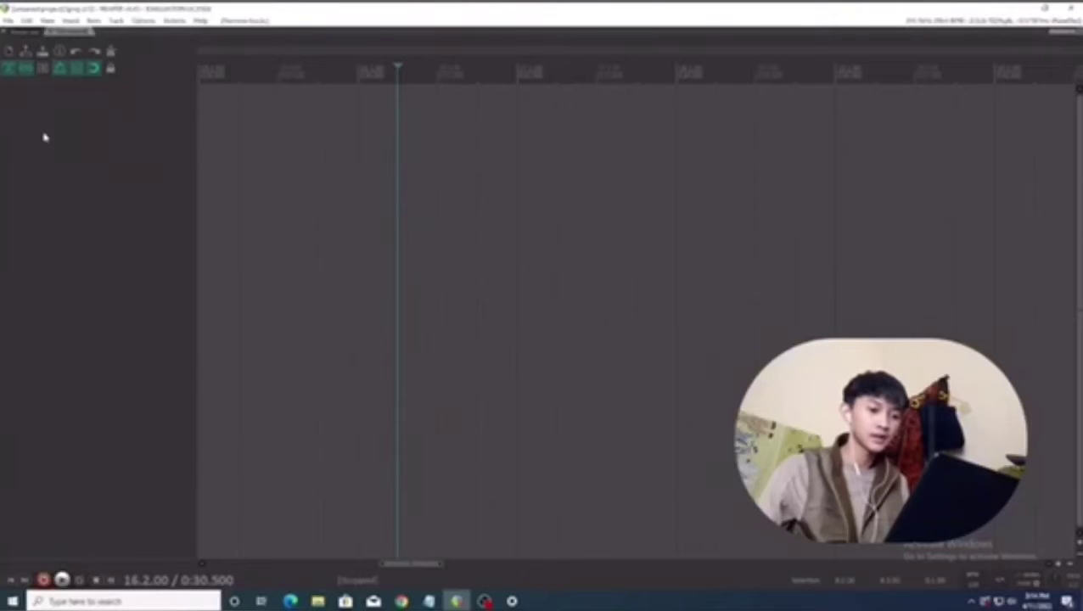
double_click(100, 119)
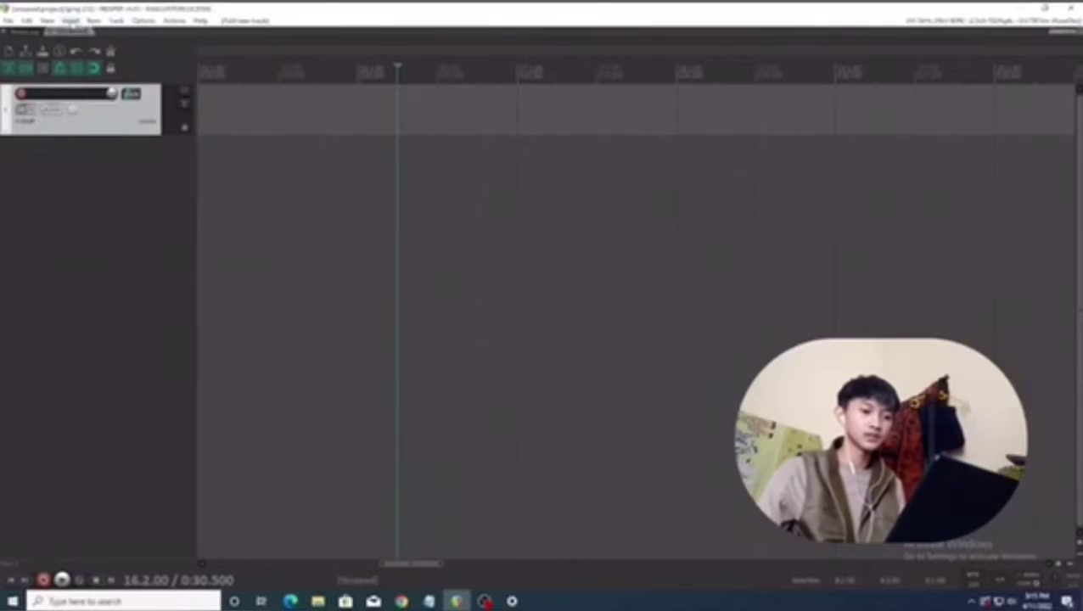
left_click(69, 19)
left_click(90, 33)
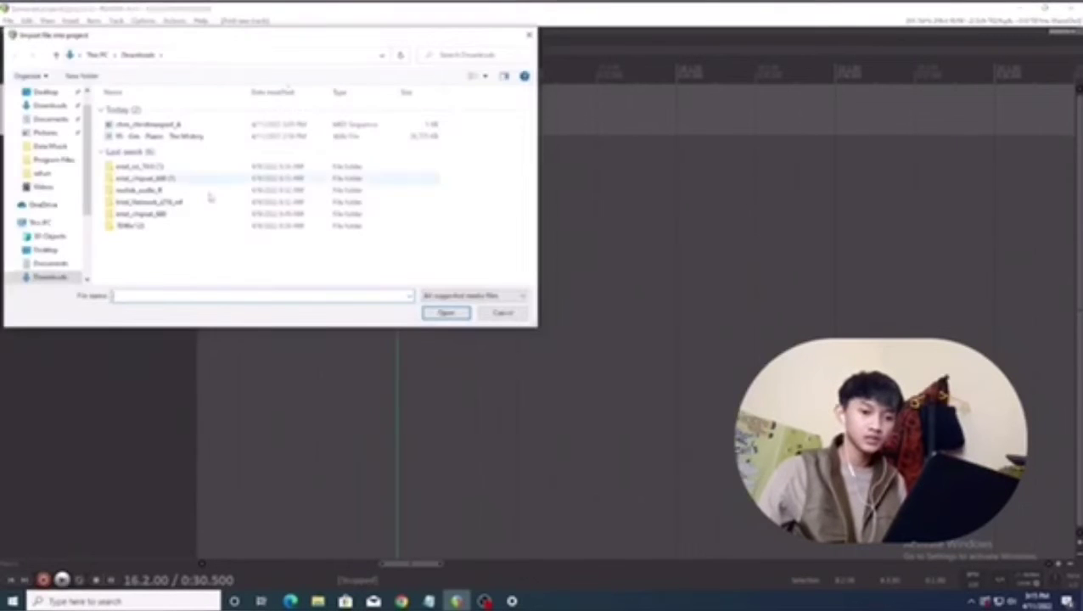
left_click(134, 137)
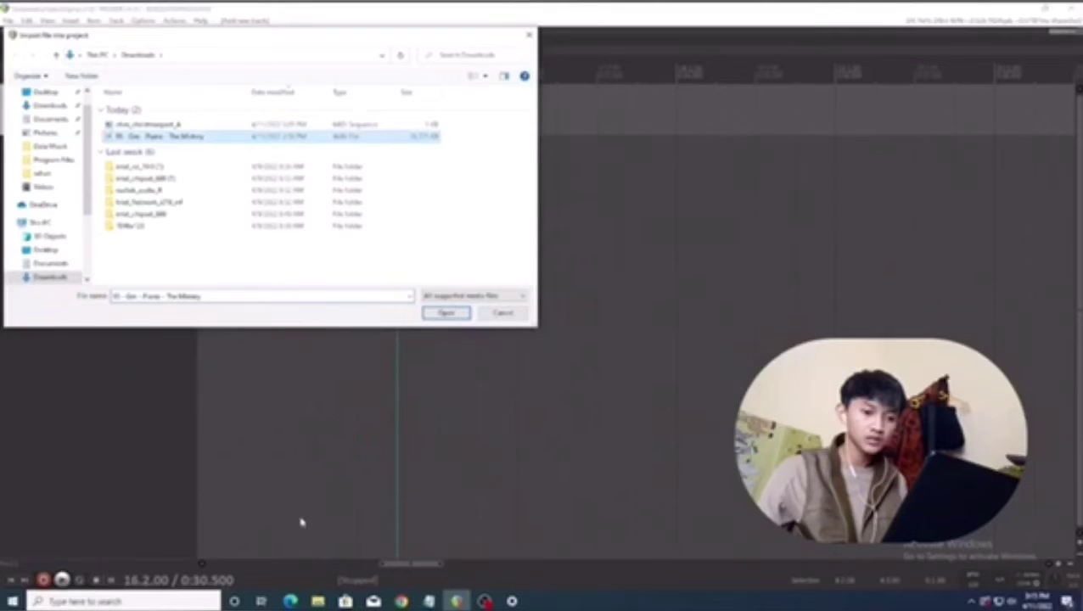
left_click(446, 314)
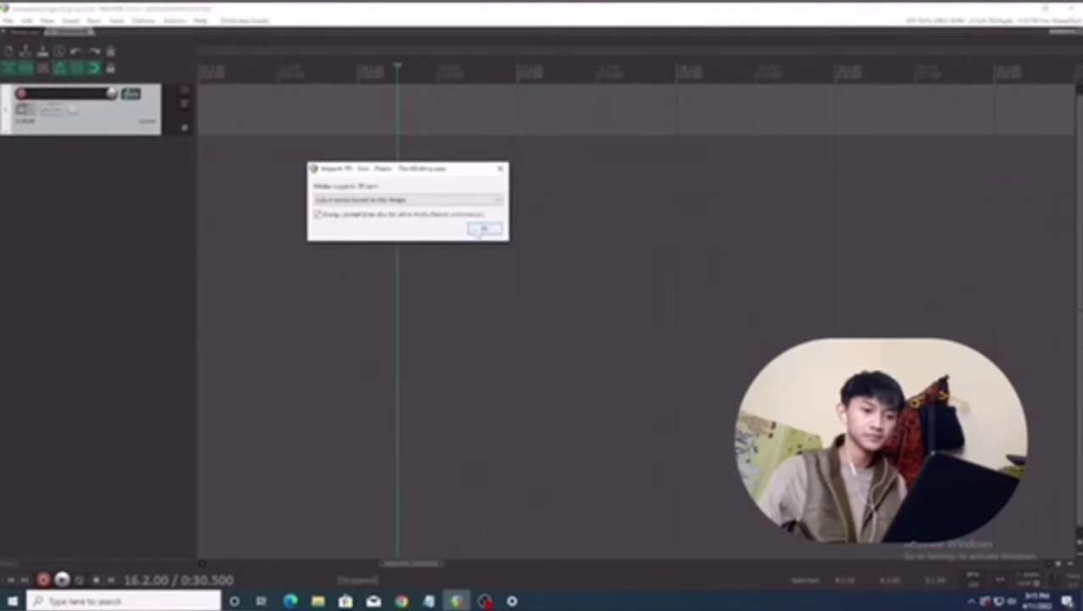
left_click(490, 200)
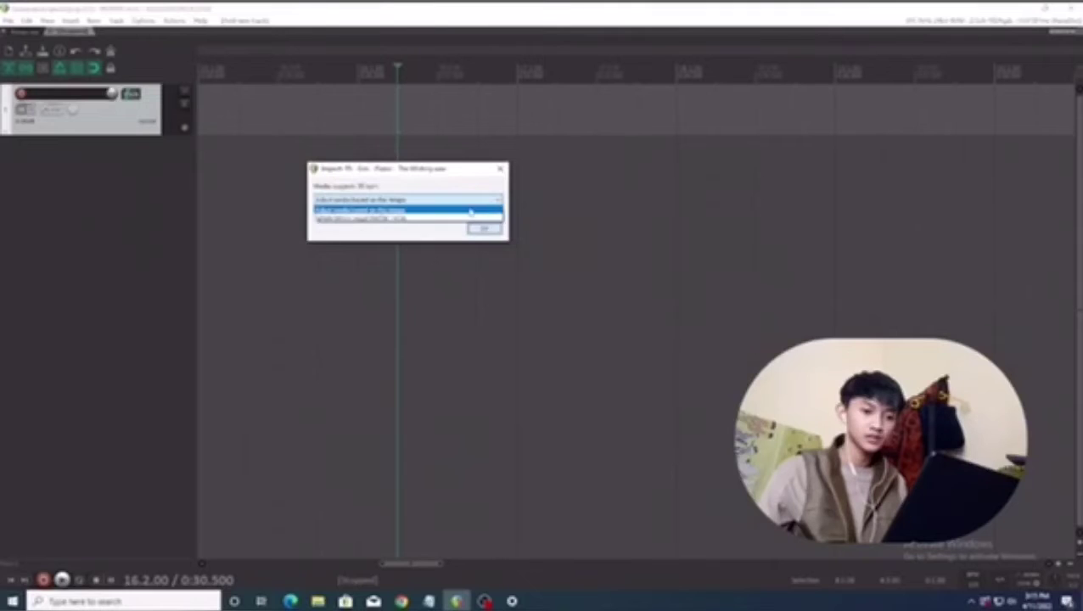
left_click(470, 212)
left_click(484, 227)
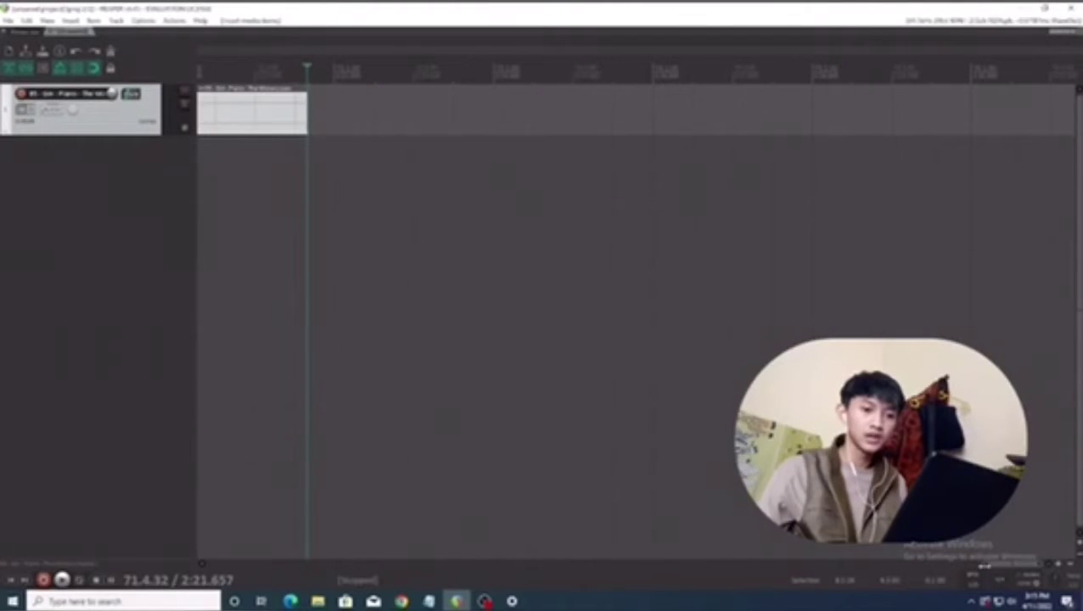
Play the imported piano audio from position 23.1.00 and stop playback.
left_click_drag(984, 566, 451, 585)
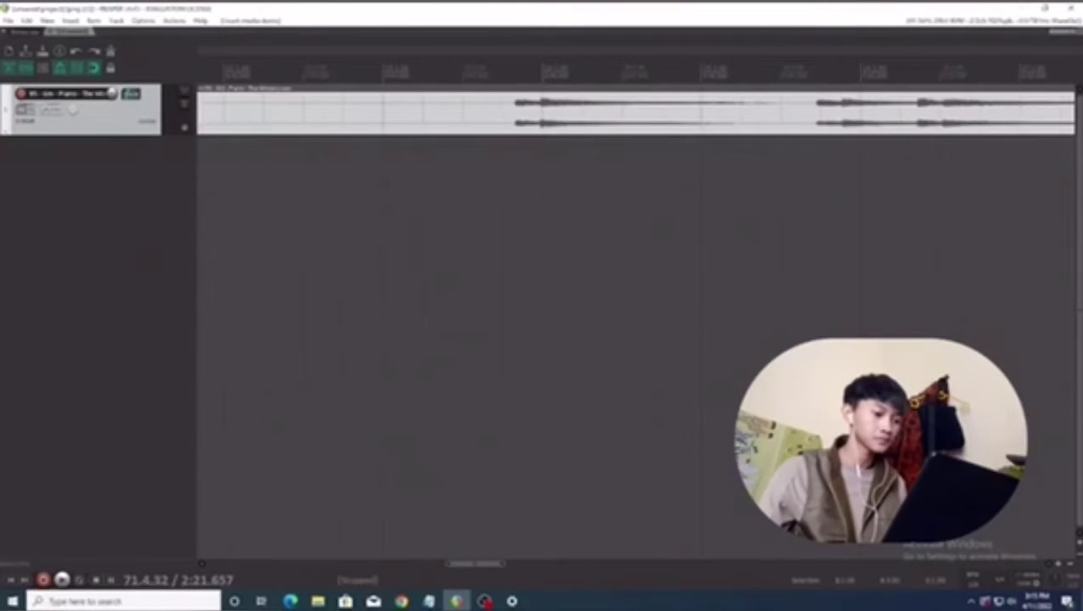
left_click(383, 110)
key("space")
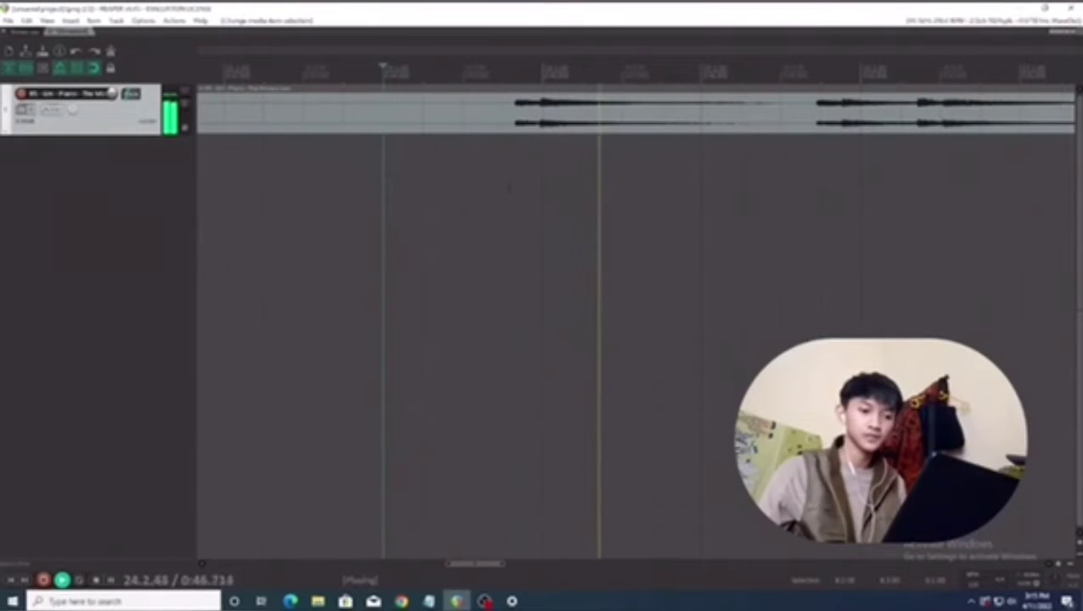
key("space")
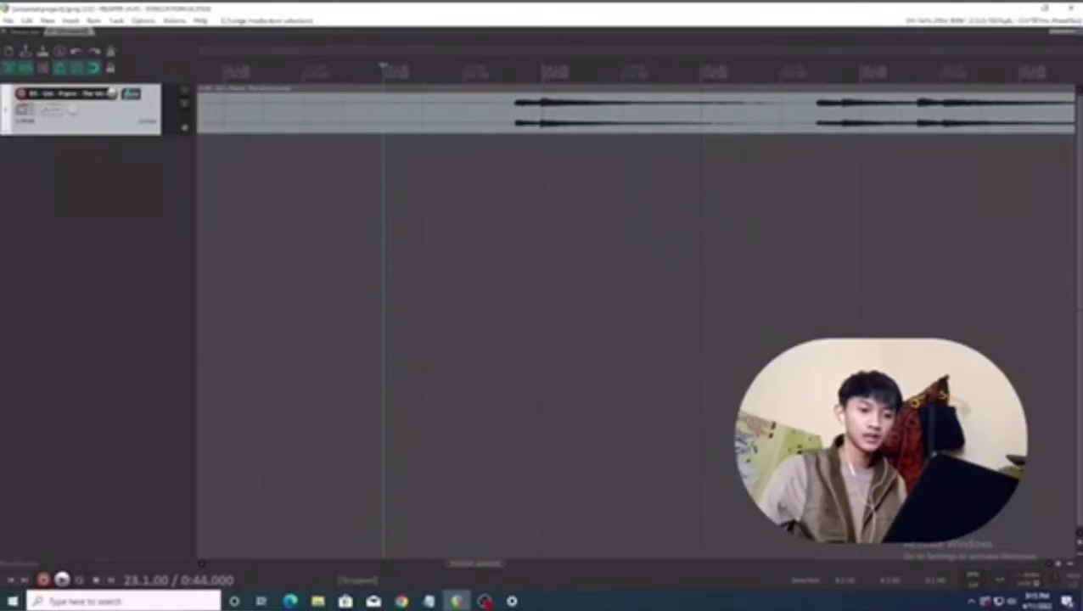
Add two empty tracks below the piano track.
double_click(77, 197)
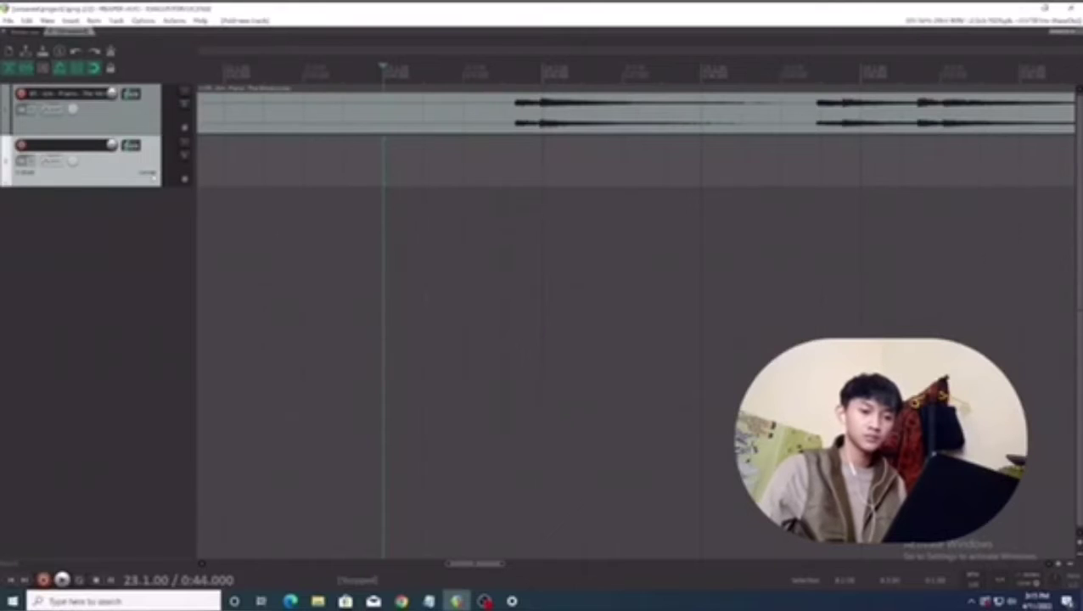
right_click(87, 171)
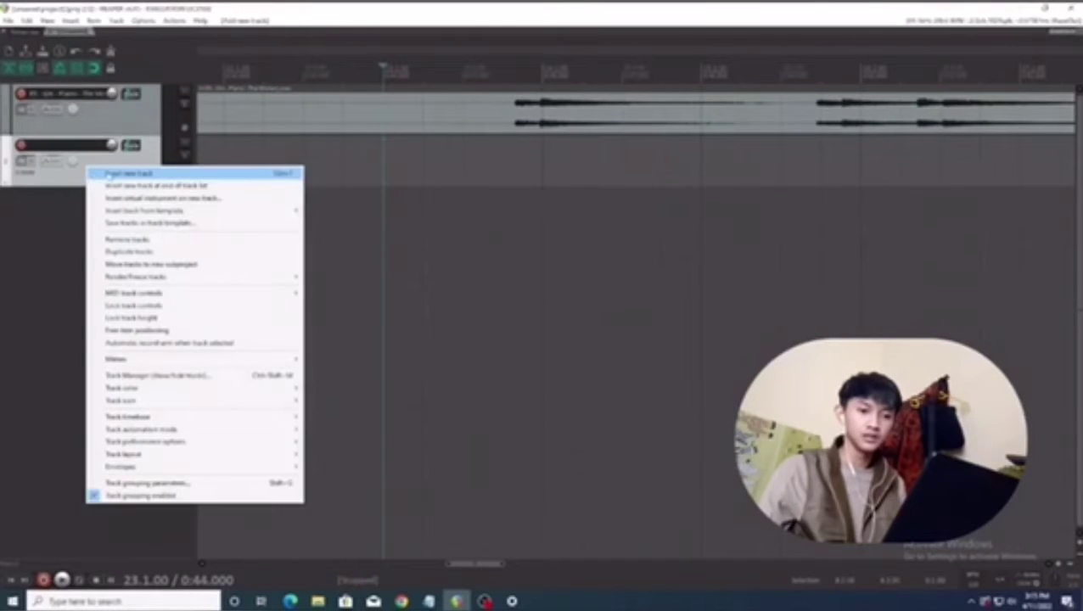
left_click(127, 173)
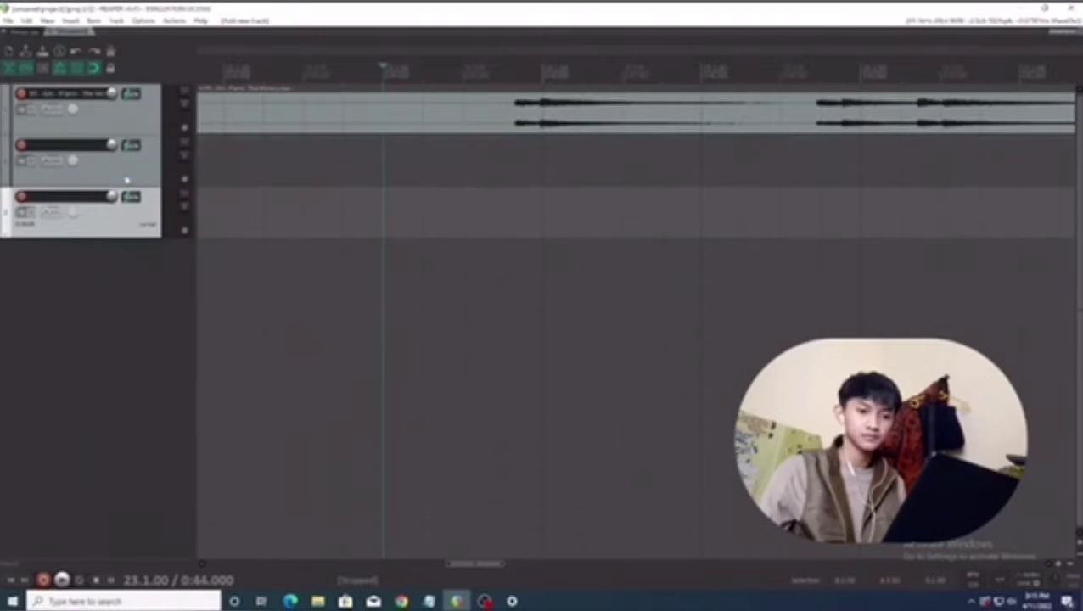
right_click(120, 160)
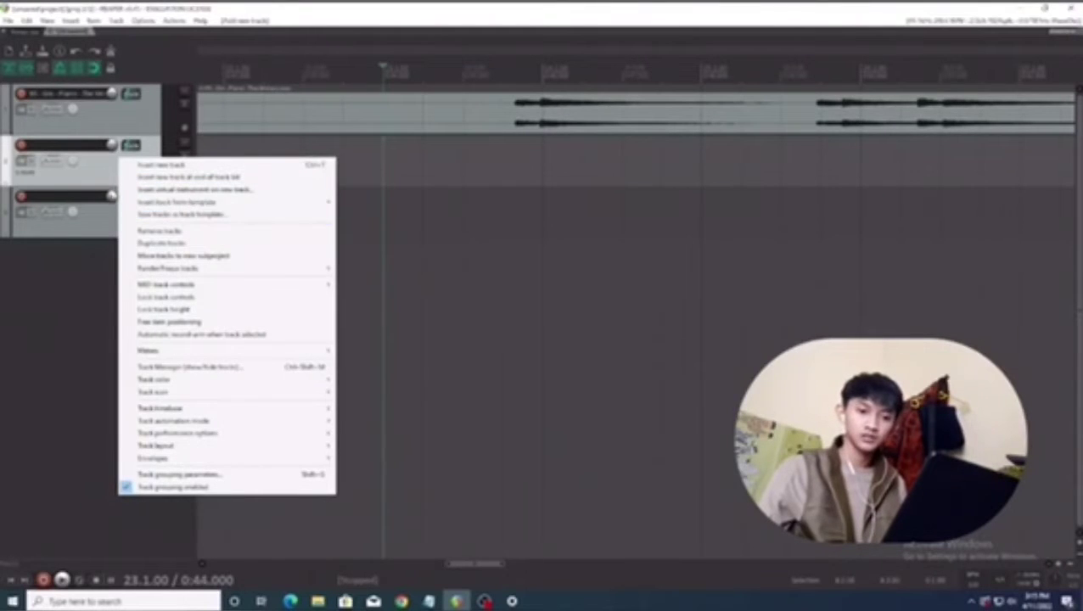
mouse_move(146, 206)
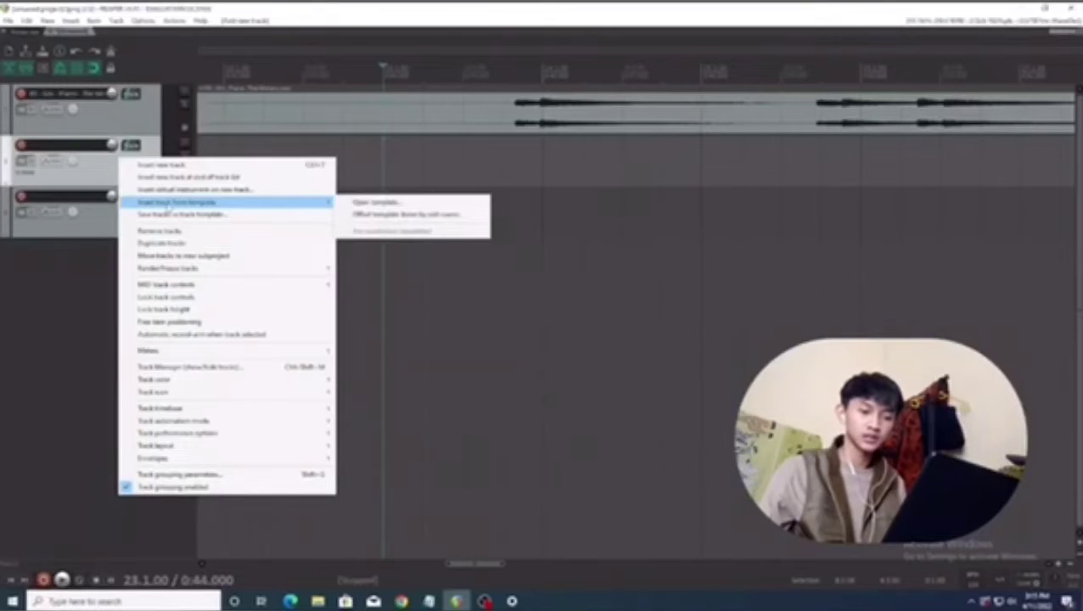
left_click(425, 203)
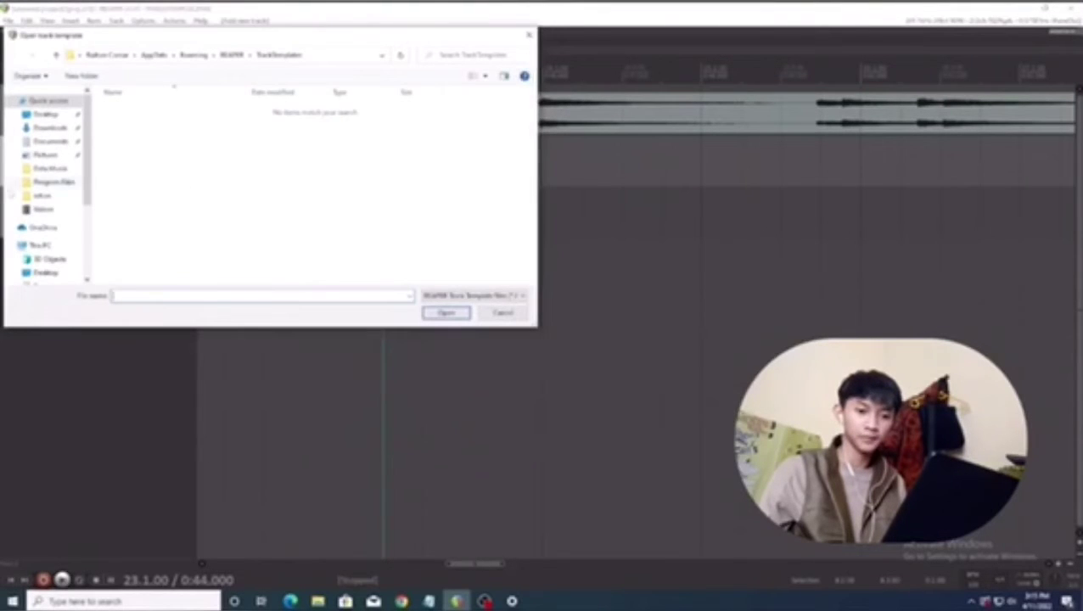
scroll(51, 213, "down", 2)
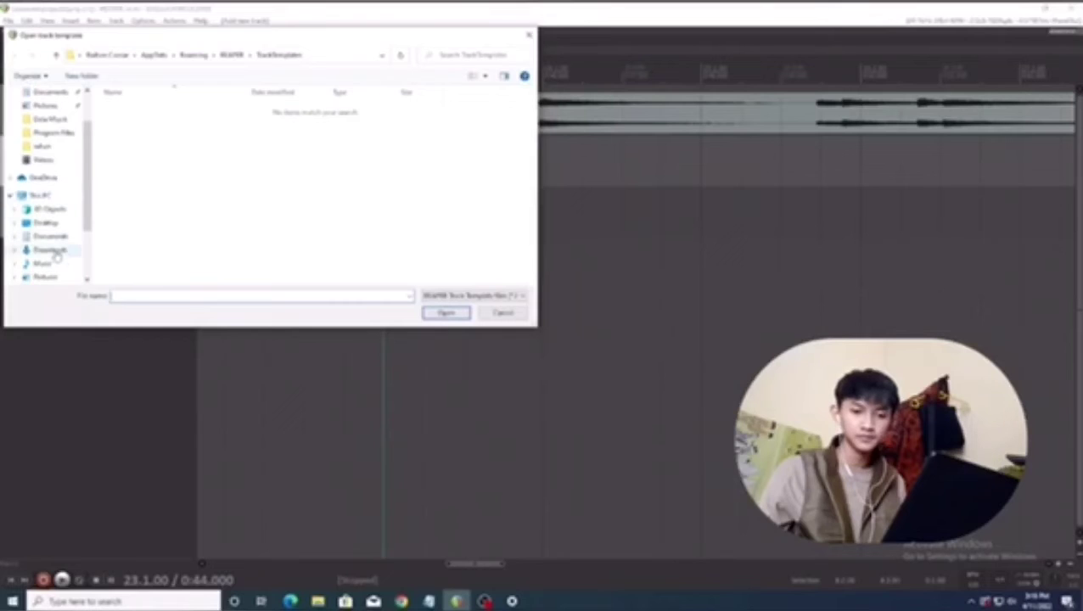
scroll(68, 256, "down", 2)
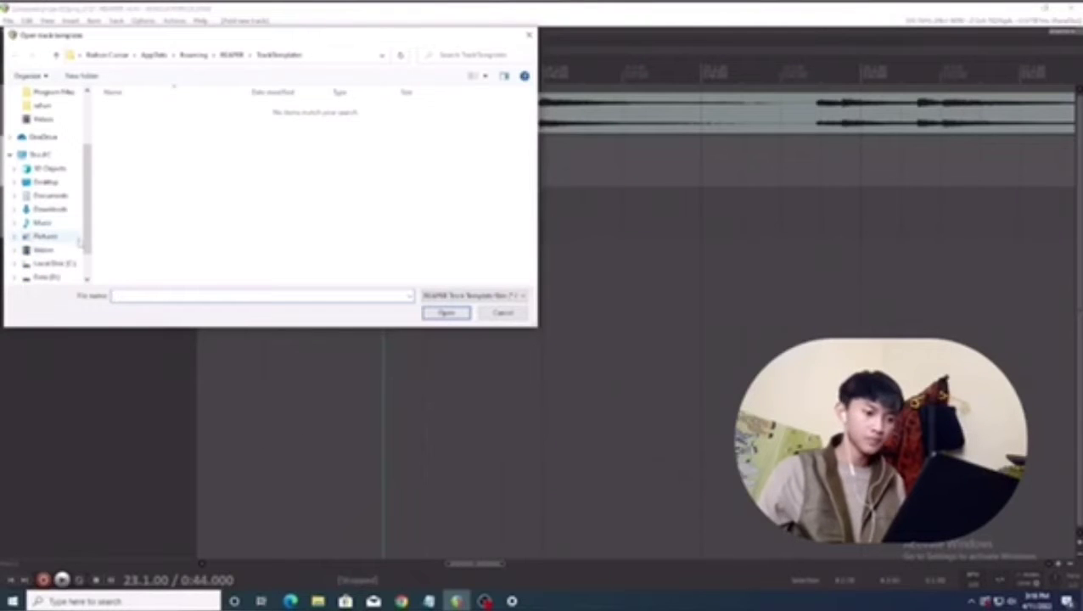
left_click(50, 209)
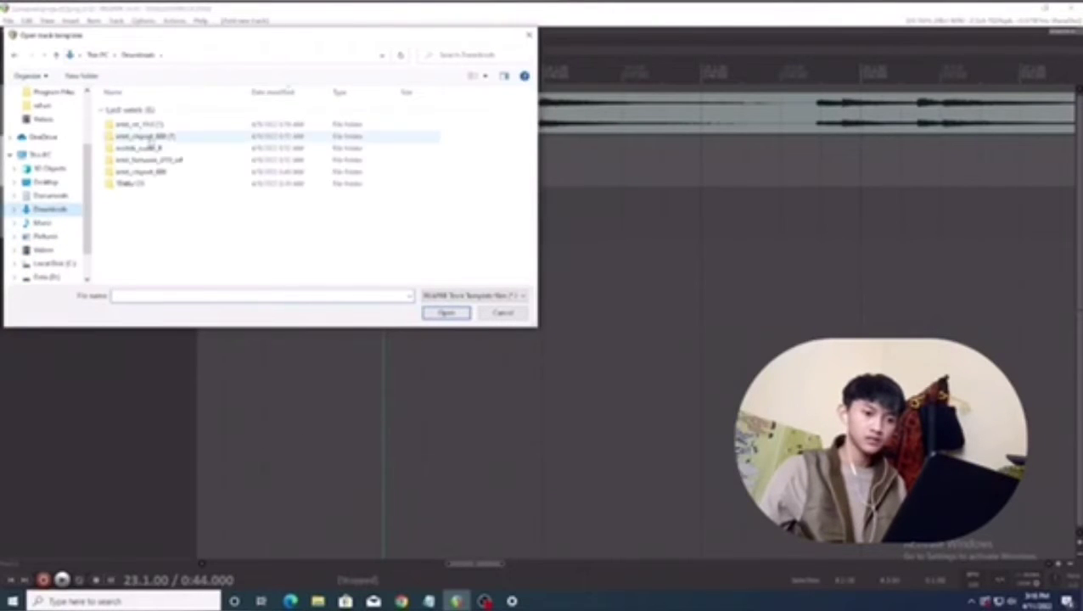
scroll(71, 250, "up", 5)
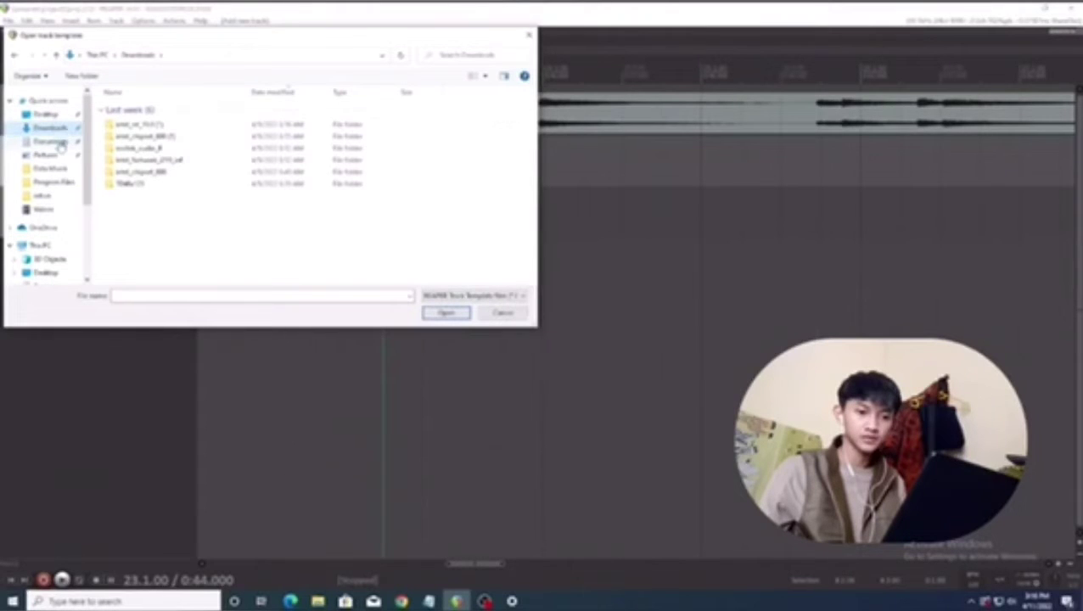
left_click(54, 141)
left_click(52, 155)
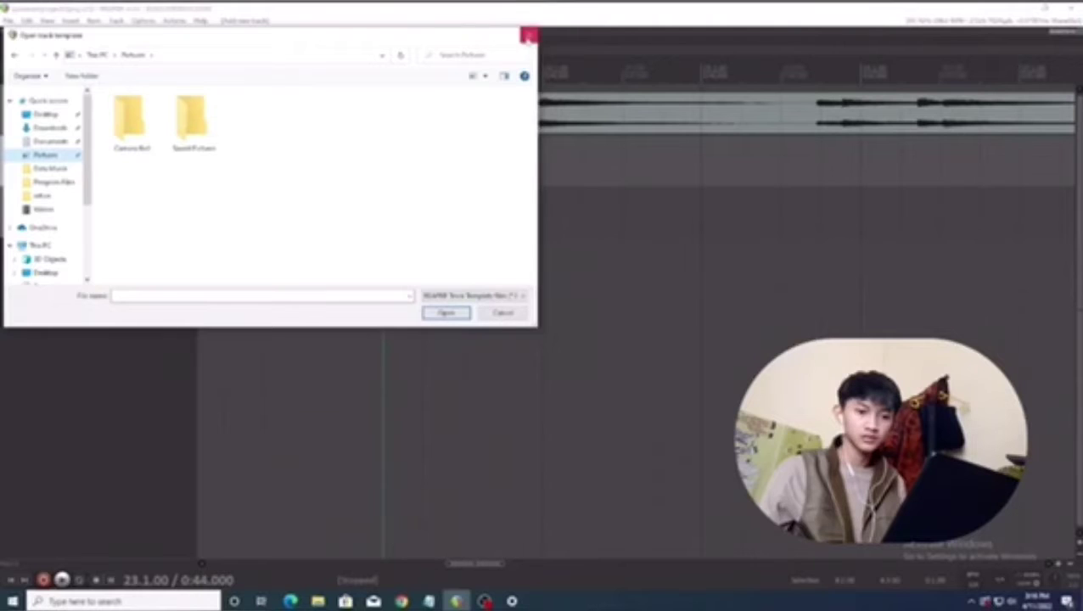
left_click(528, 35)
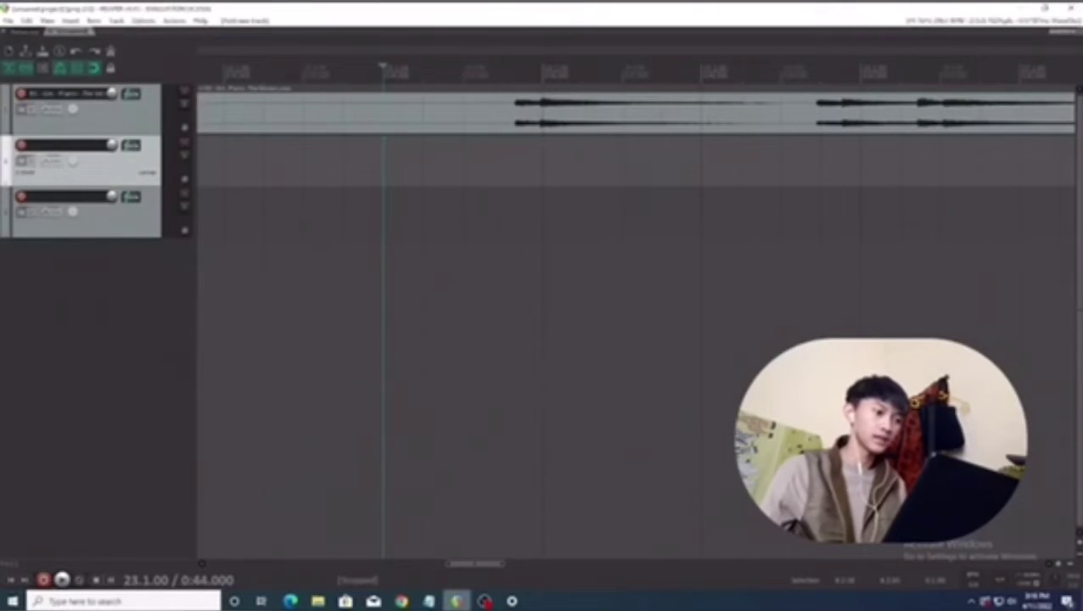
Switch to File Explorer and bring the chm_christmaspast_A MIDI file from Downloads onto REAPER's second track.
left_click(400, 600)
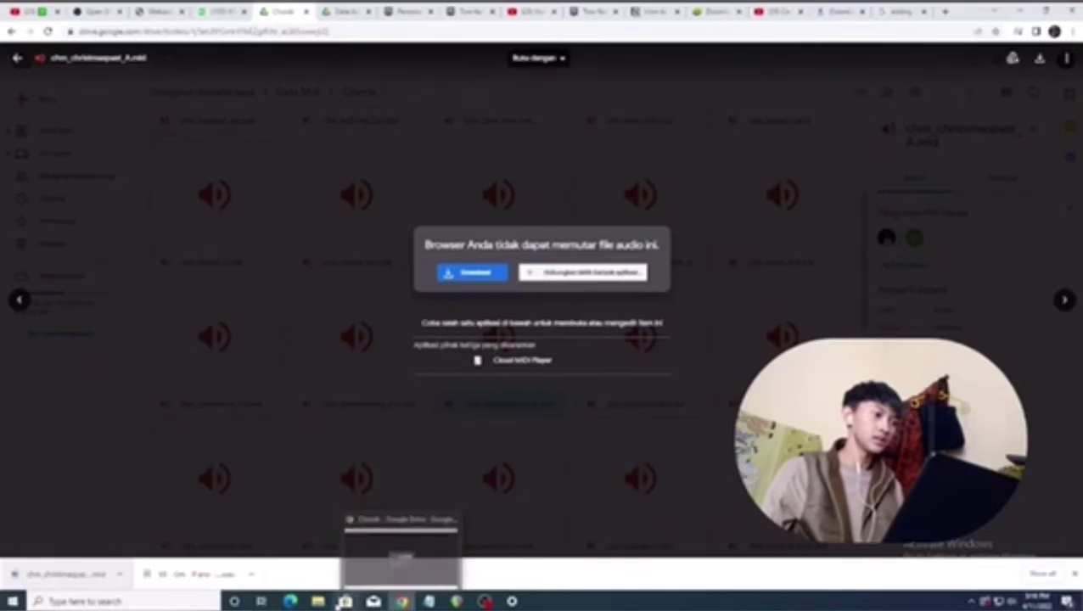
left_click(344, 600)
mouse_move(317, 600)
left_click(290, 560)
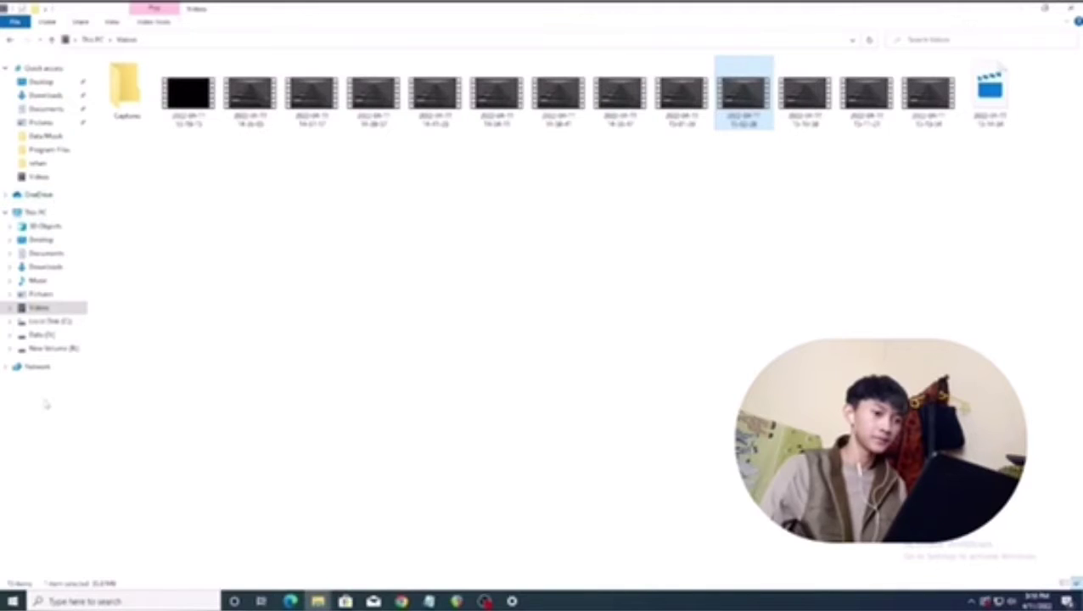
left_click(44, 96)
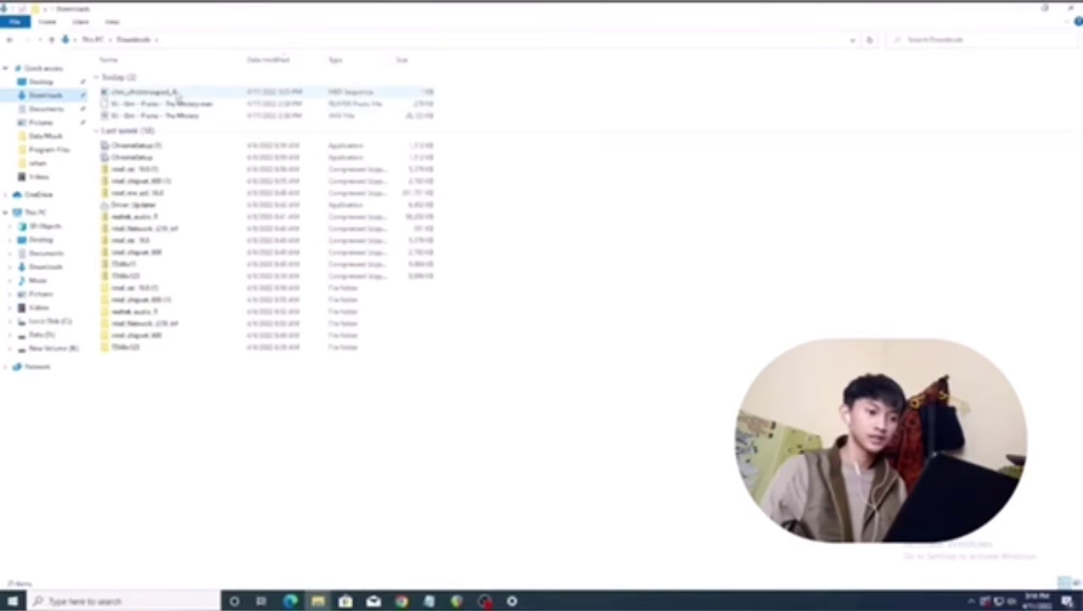
left_click_drag(176, 99, 208, 167)
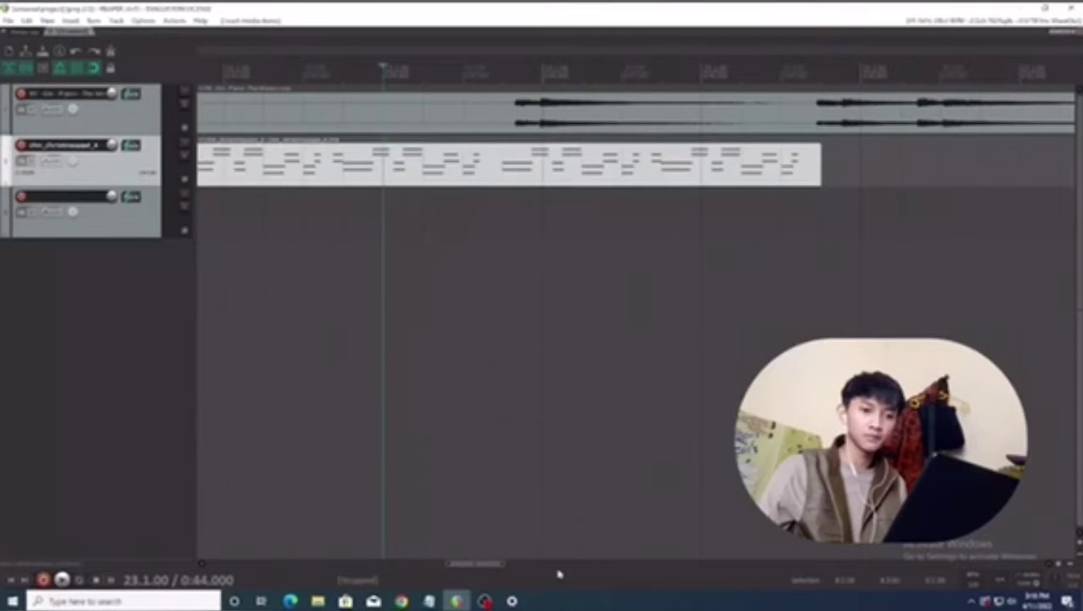
Play the piano audio and the MIDI item together from position 21.3.00, and stop playback.
left_click(550, 255)
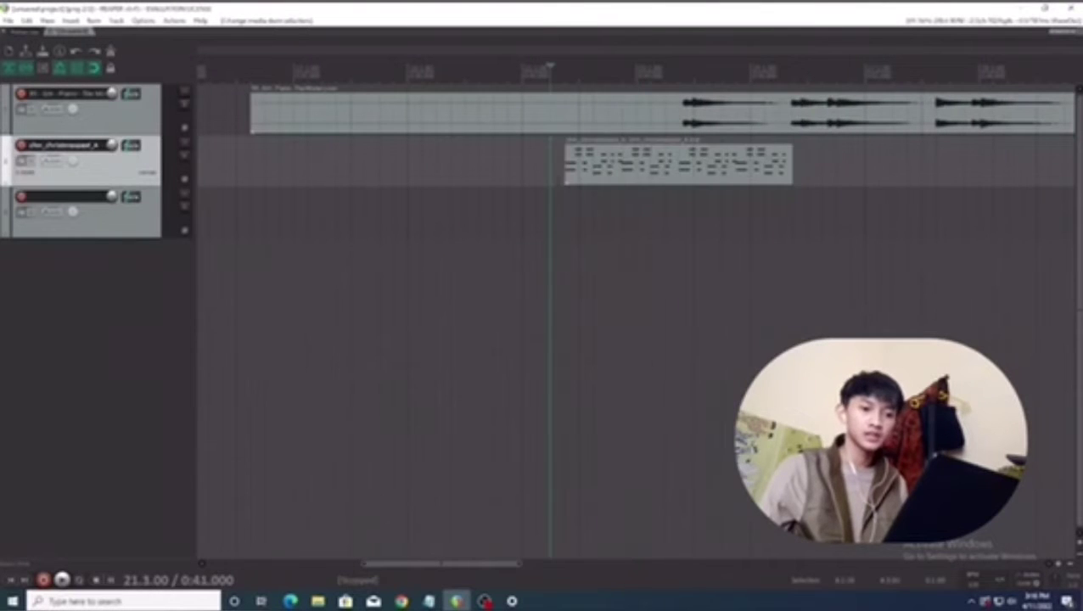
key("space")
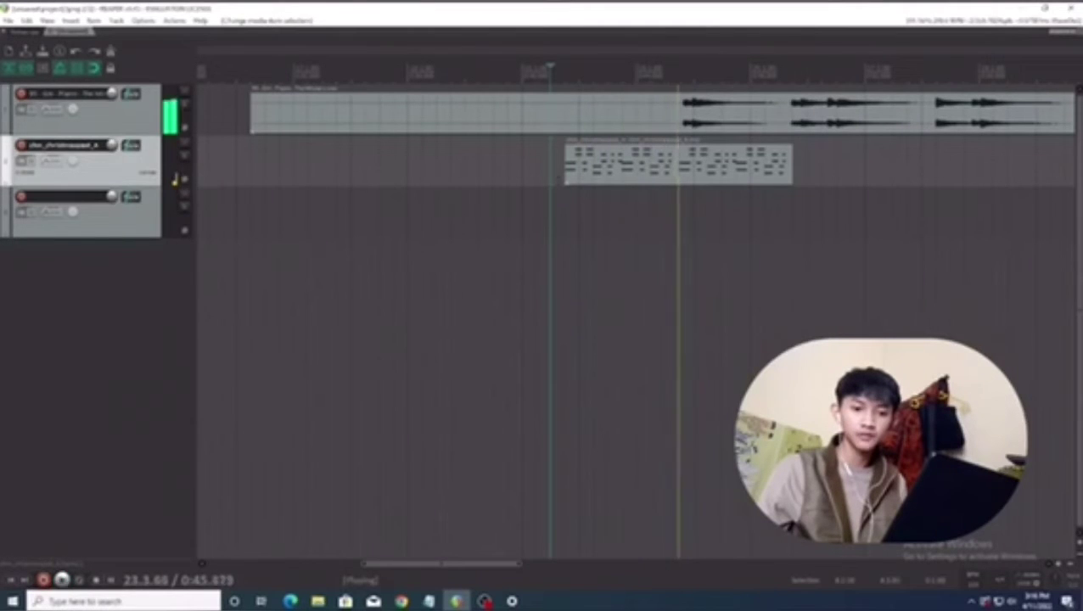
key("space")
Move the MIDI item on the second track earlier, to just after bar 19, and test playback from 18.4.00.
left_click_drag(679, 160, 536, 161)
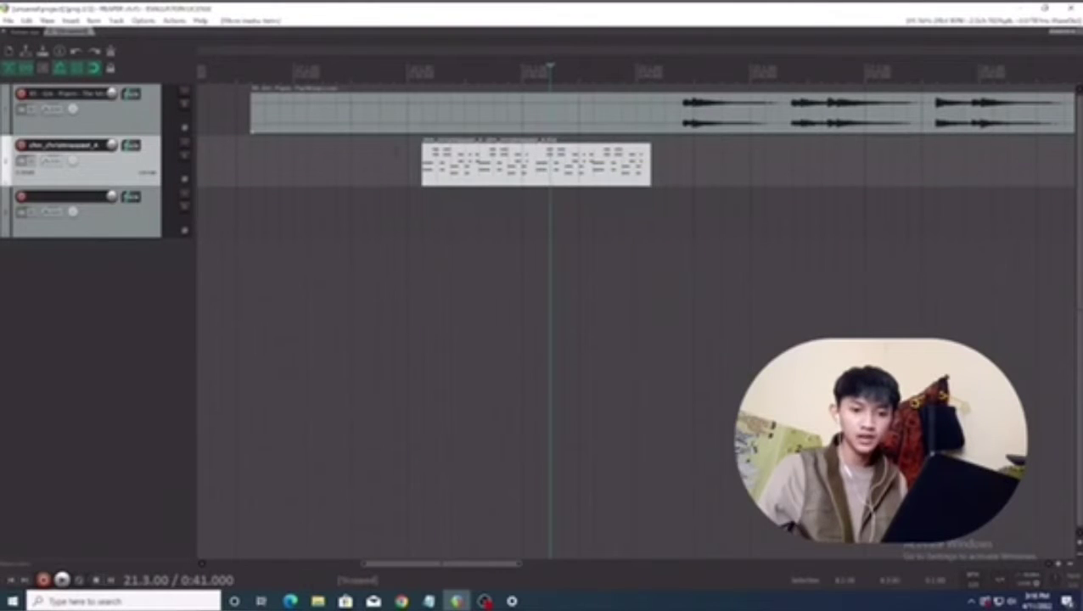
left_click(394, 155)
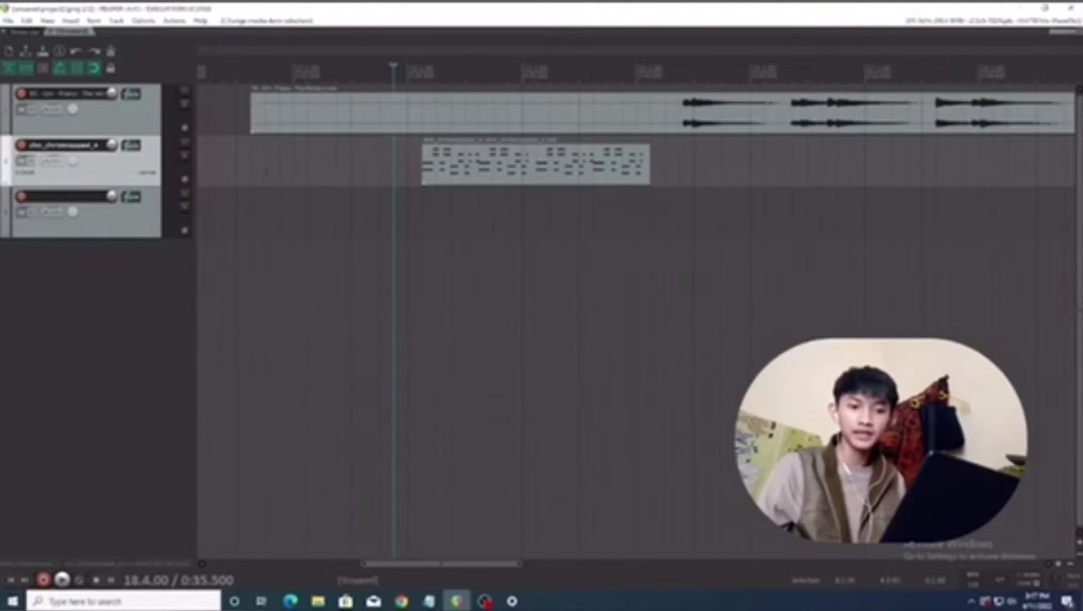
key("space")
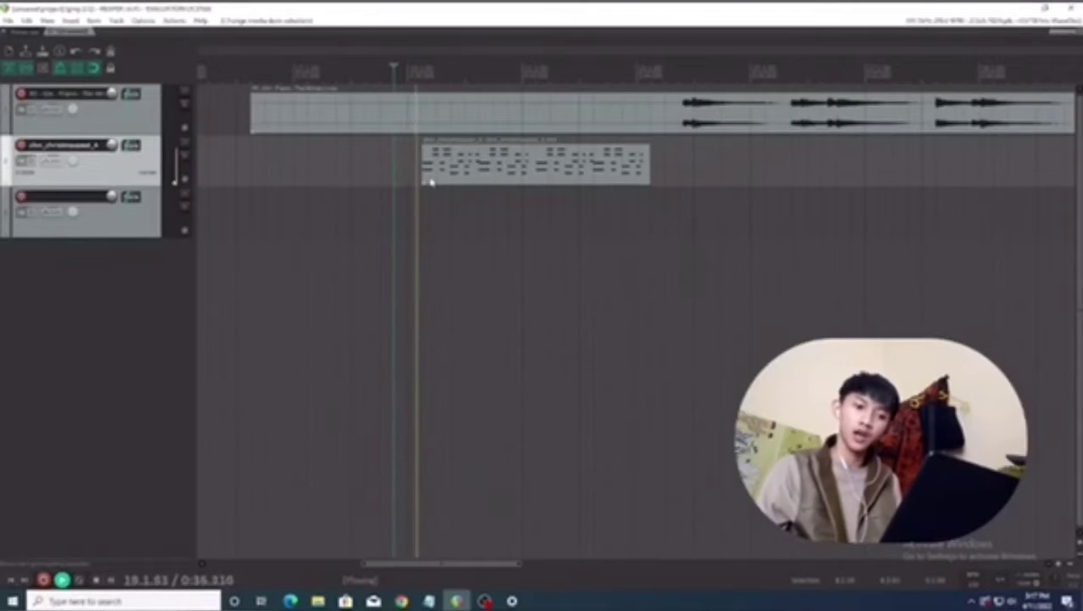
key("space")
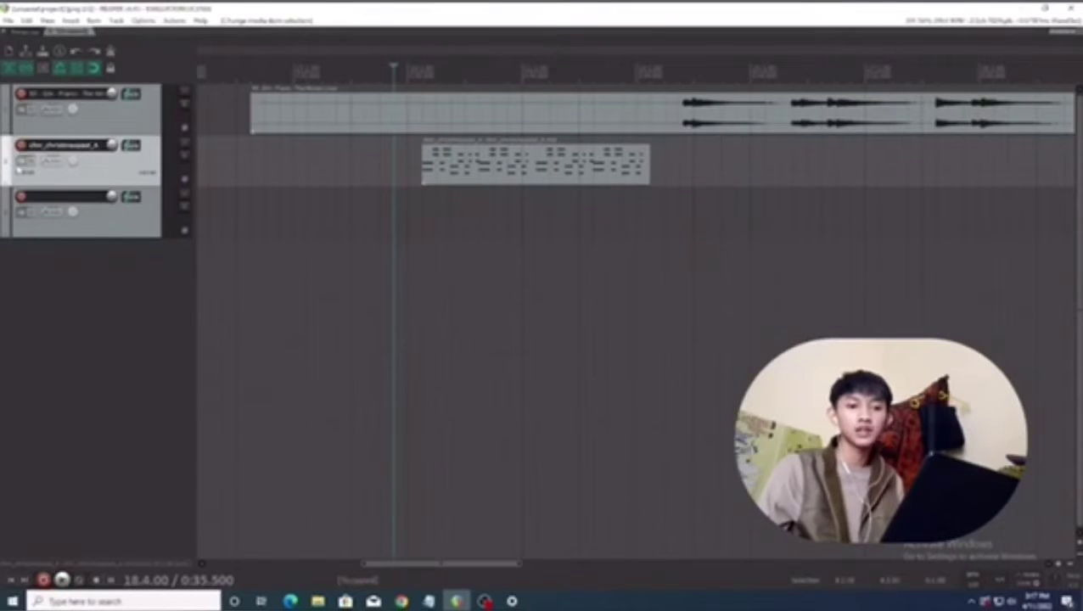
Add the ReaSamplOmatic5000, ReaSynDr and ReaSynth instruments to the chm_christmaspast_A track and move the effects window clear of the tracks.
key("f")
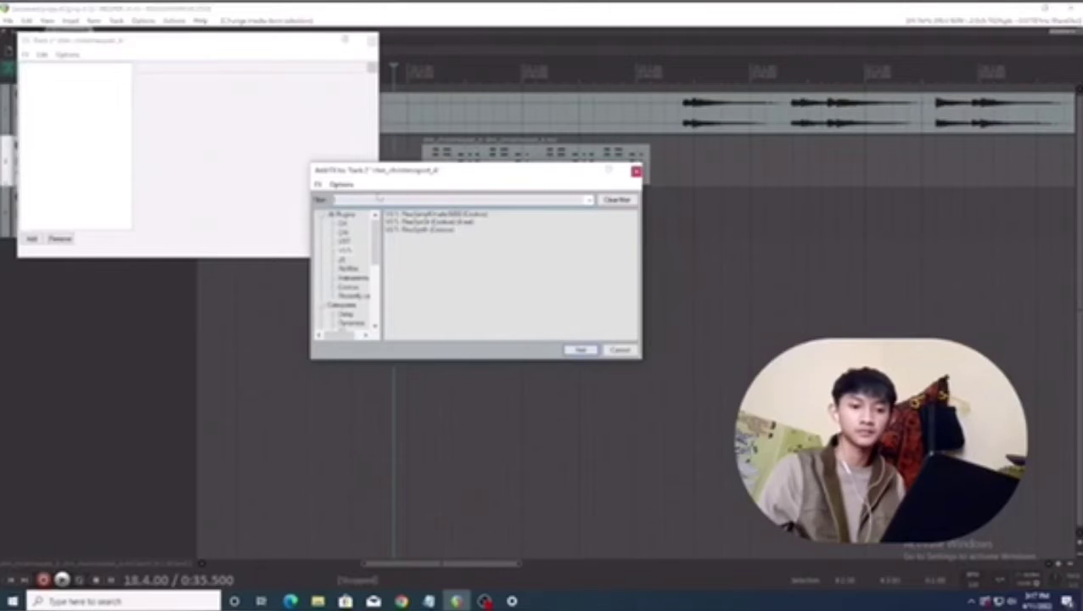
left_click(441, 230)
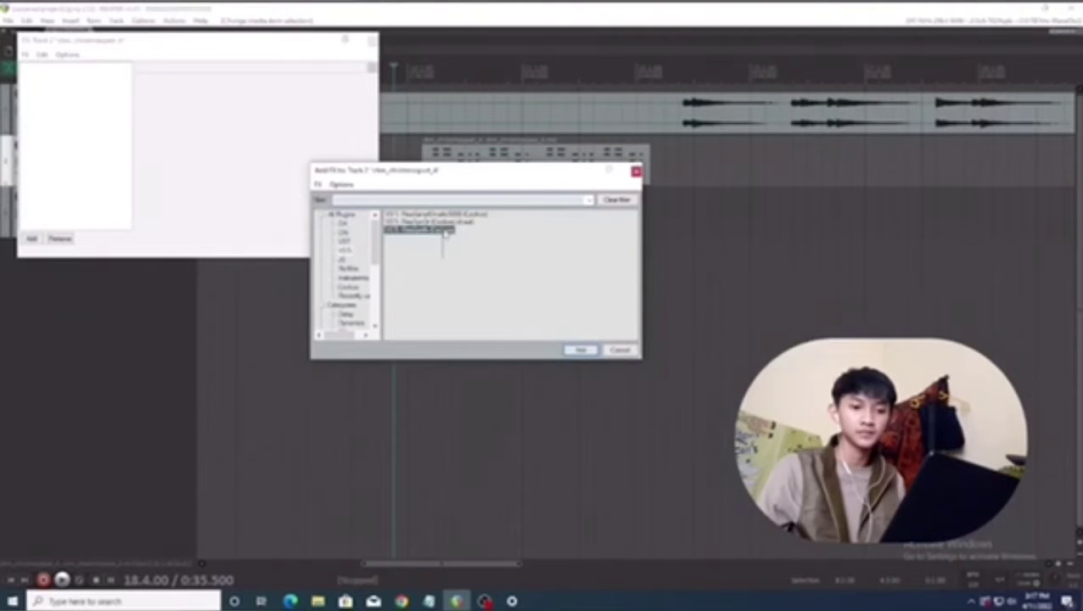
left_click_drag(442, 231, 446, 215)
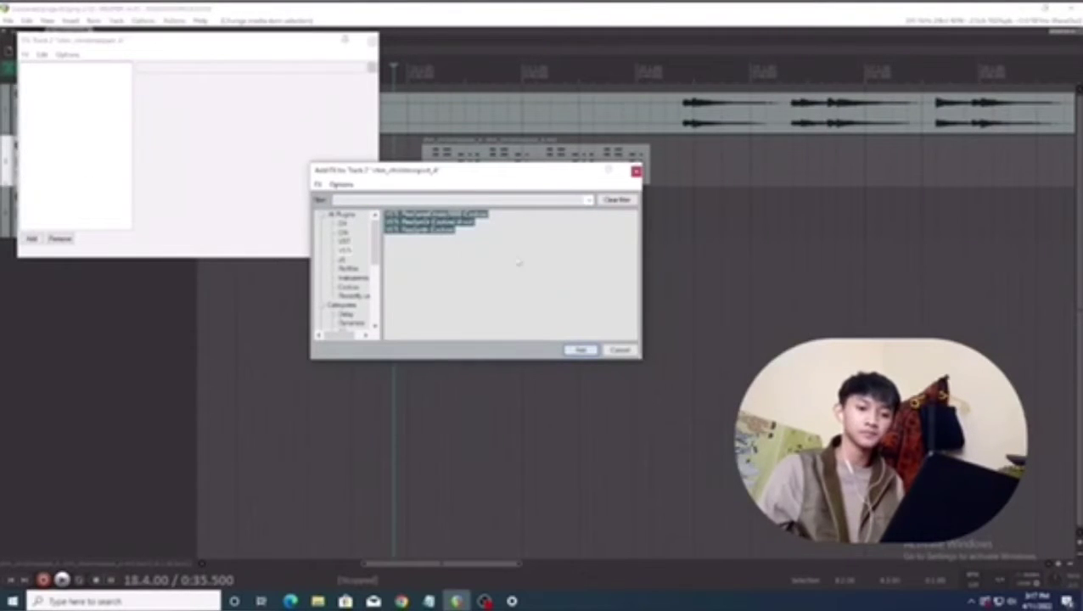
left_click(579, 351)
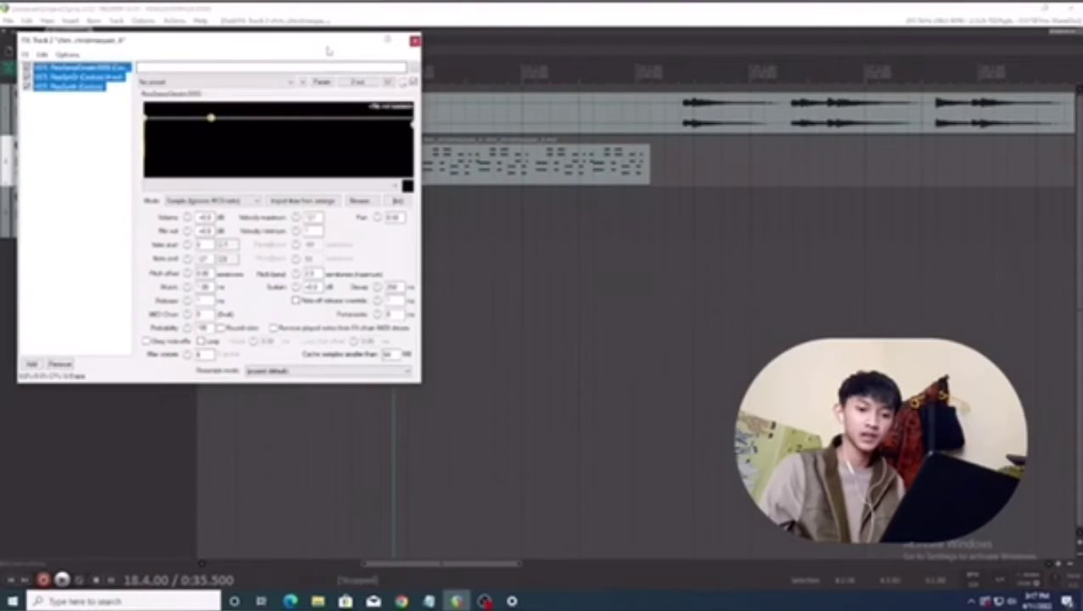
left_click_drag(325, 44, 675, 319)
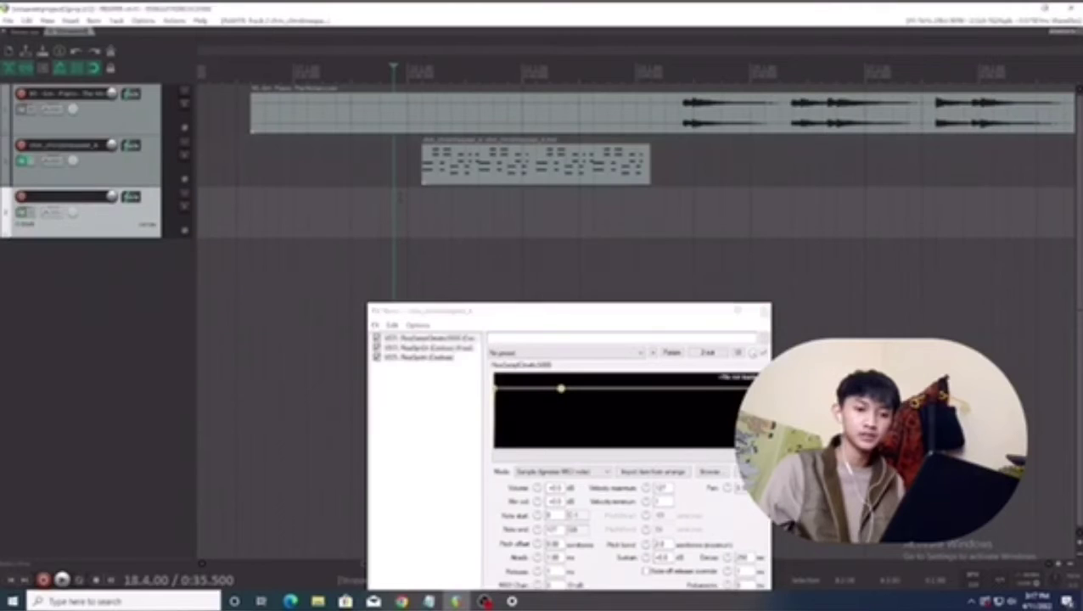
Play the project from 18.3.00 to hear the MIDI item, stop playback, and close the second track's effects window.
key("space")
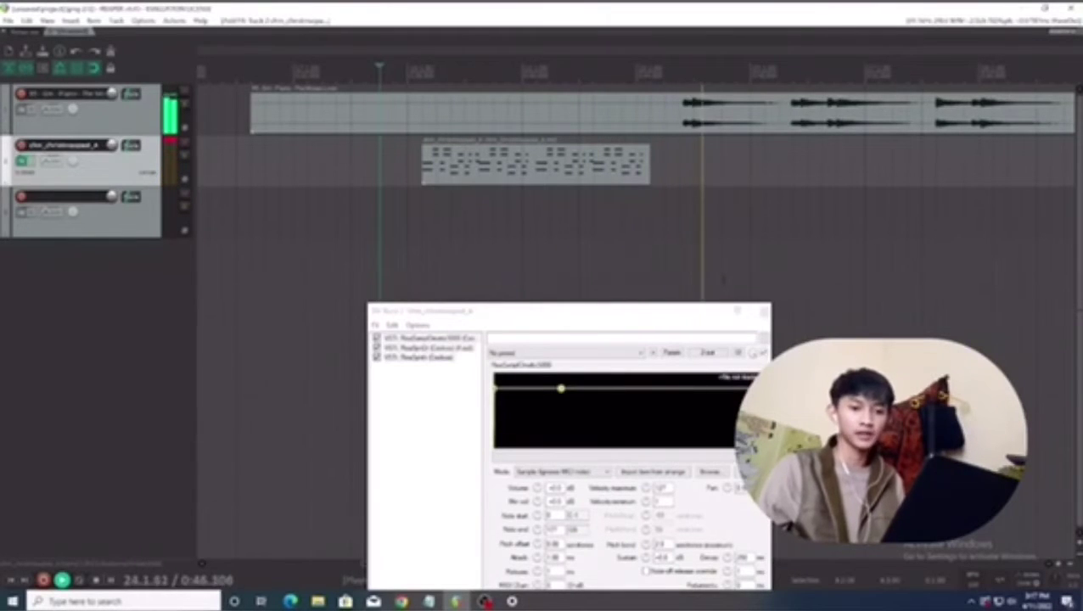
key("space")
left_click(724, 455)
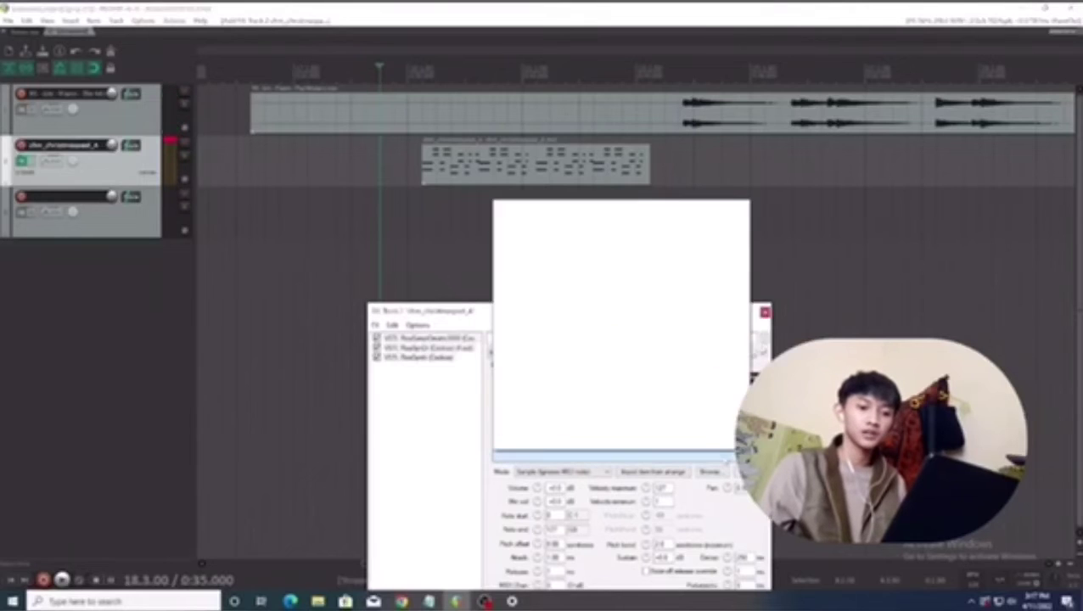
left_click(764, 312)
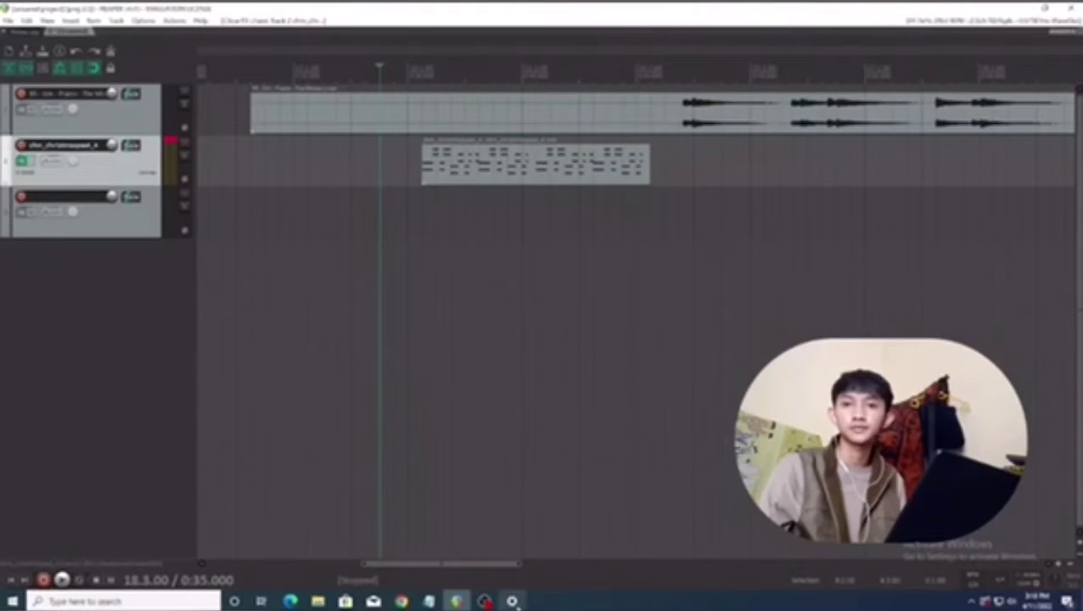
left_click(486, 601)
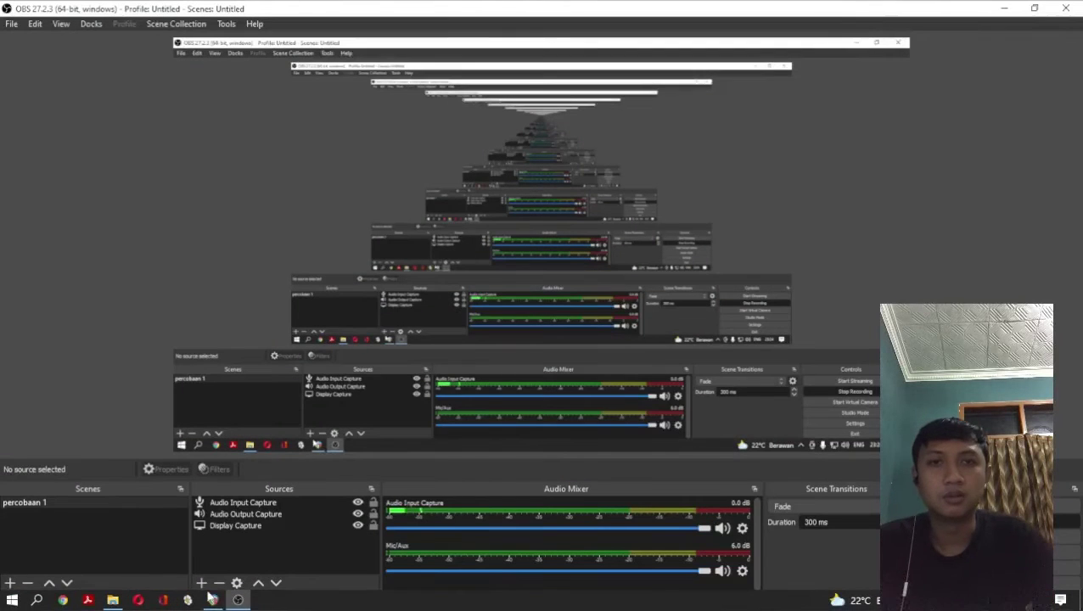
Bring the only MIDI file in the open New Volume (D:) subfolder into the empty REAPER project, expanding its 6 MIDI tracks to new tracks.
left_click(214, 600)
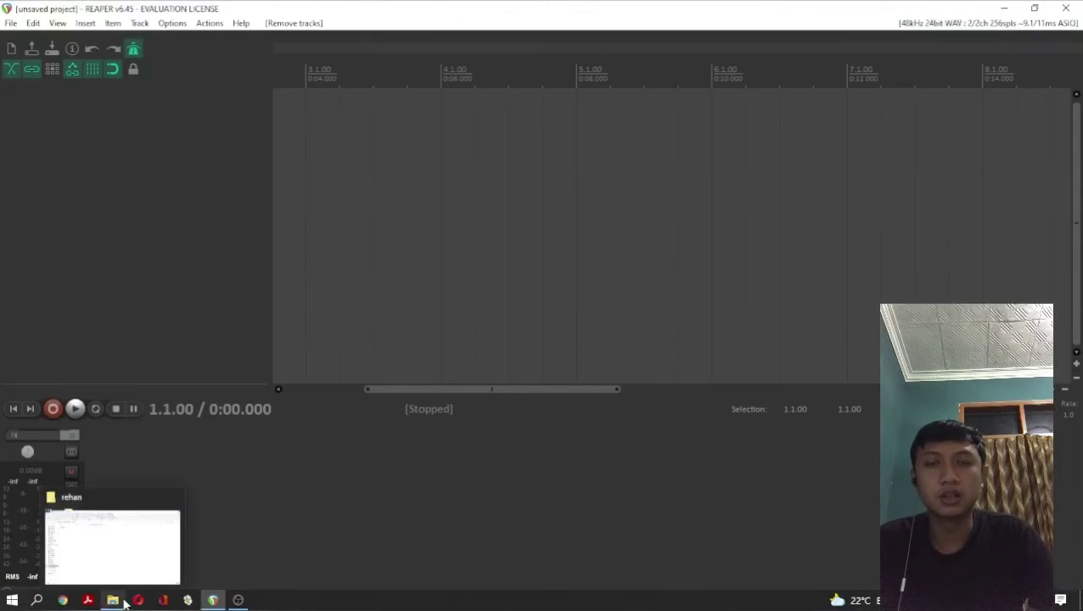
left_click(116, 601)
left_click(155, 152)
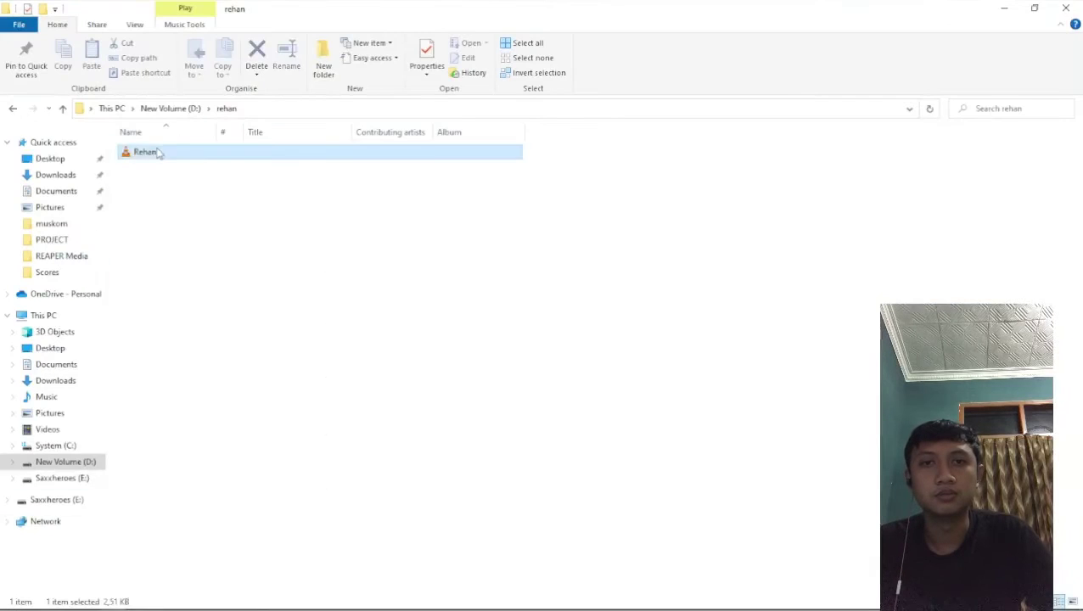
left_click_drag(155, 152, 281, 127)
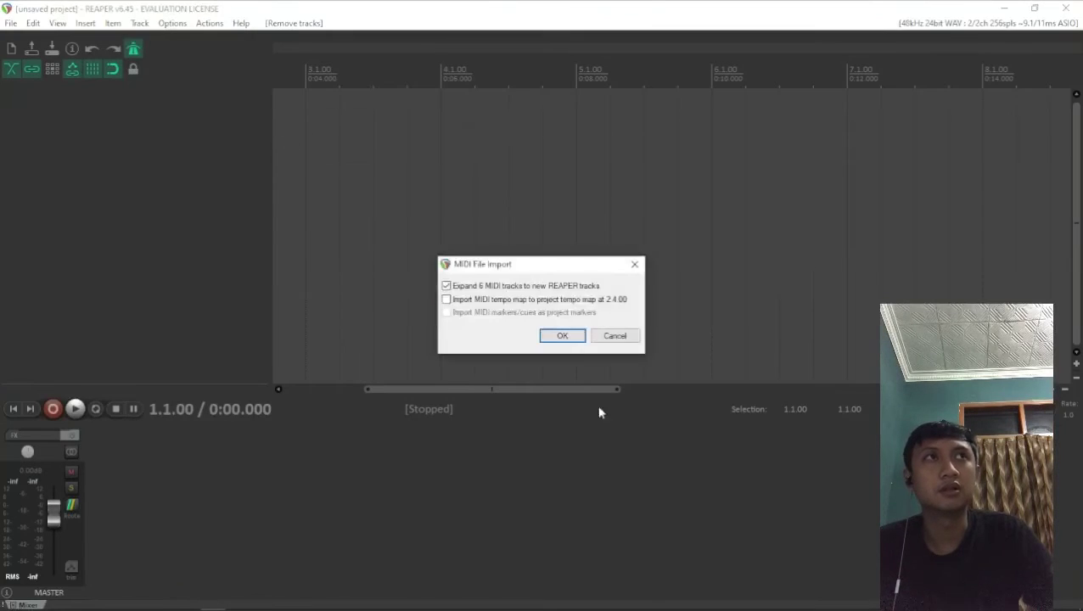
left_click(561, 336)
Move all six imported MIDI items together to the project start at 1.1.00.
scroll(305, 267, "up", 3)
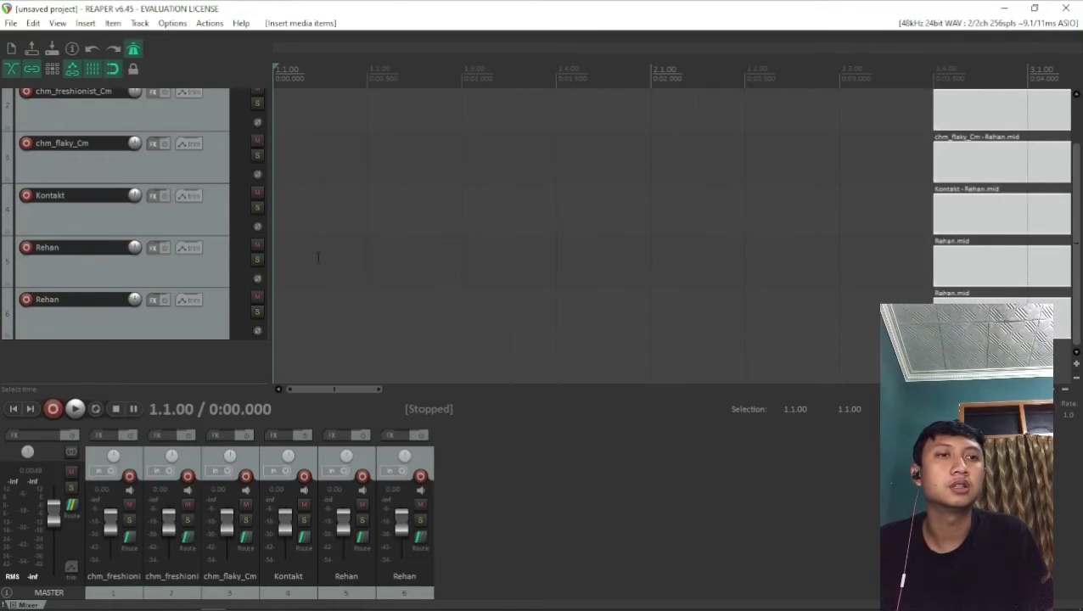
scroll(535, 276, "down", 2)
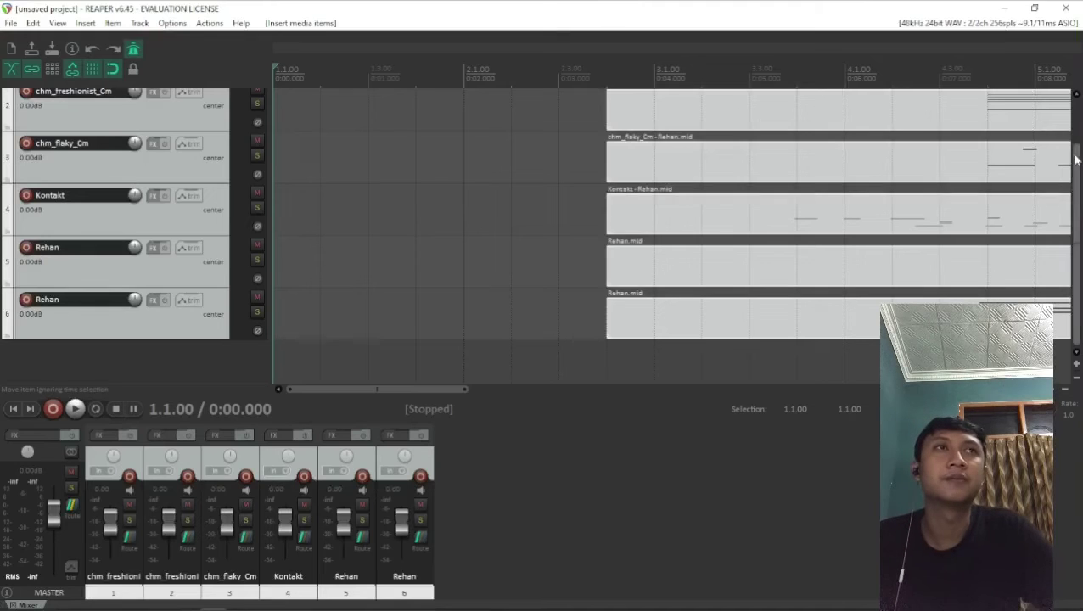
scroll(1075, 159, "up", 1)
left_click_drag(781, 136, 377, 129)
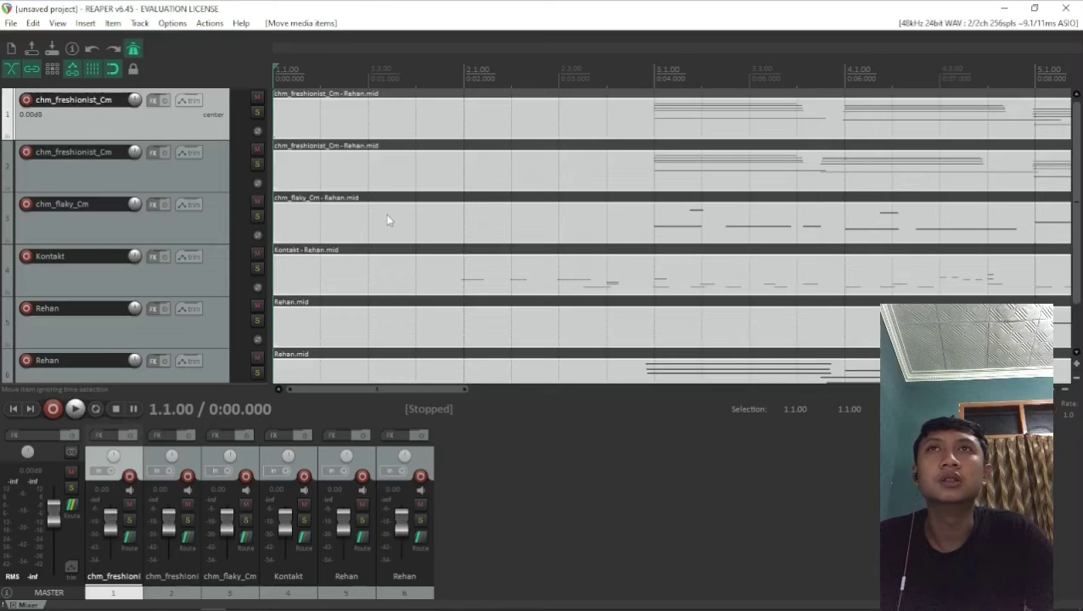
Insert Kontakt on track 1, load 020-GoneForever.nki from the KRONOS library's 03-Sweep folder, and close the effects window.
left_click(151, 101)
double_click(221, 100)
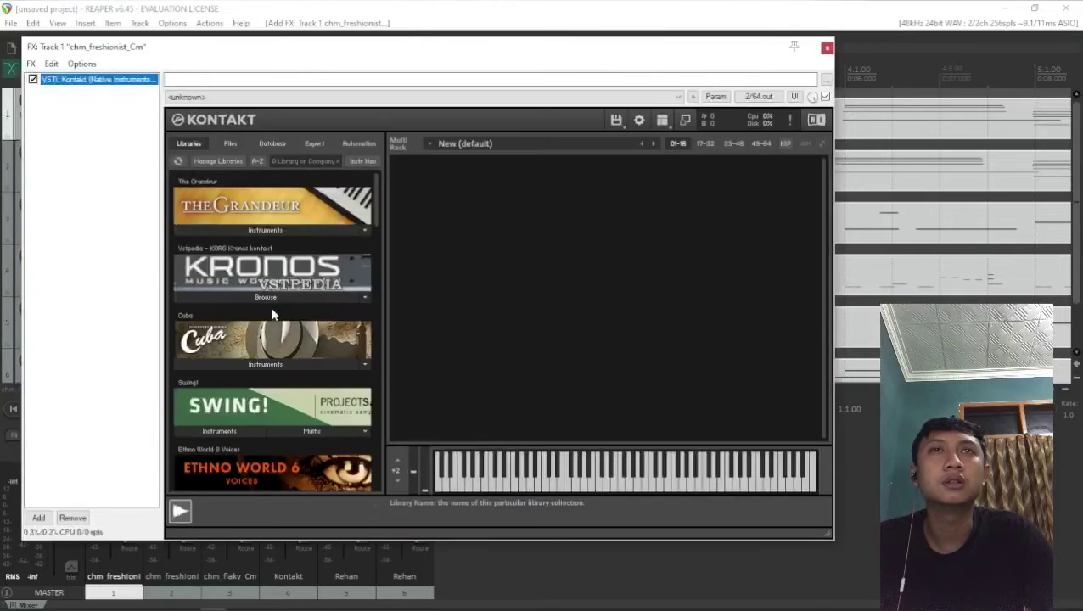
left_click(265, 298)
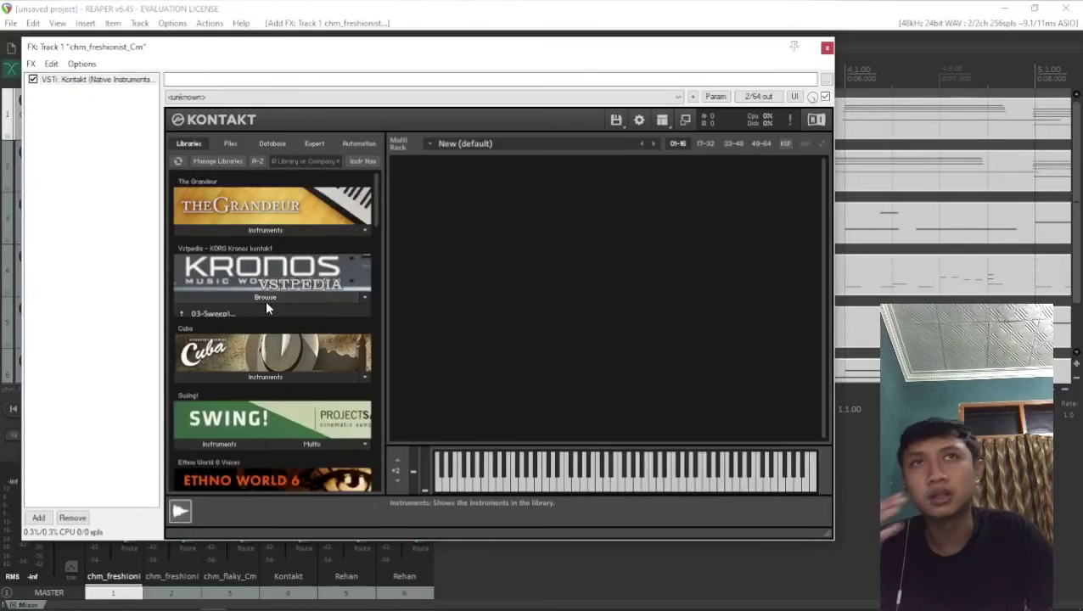
double_click(265, 311)
scroll(258, 449, "down", 1)
scroll(235, 462, "down", 1)
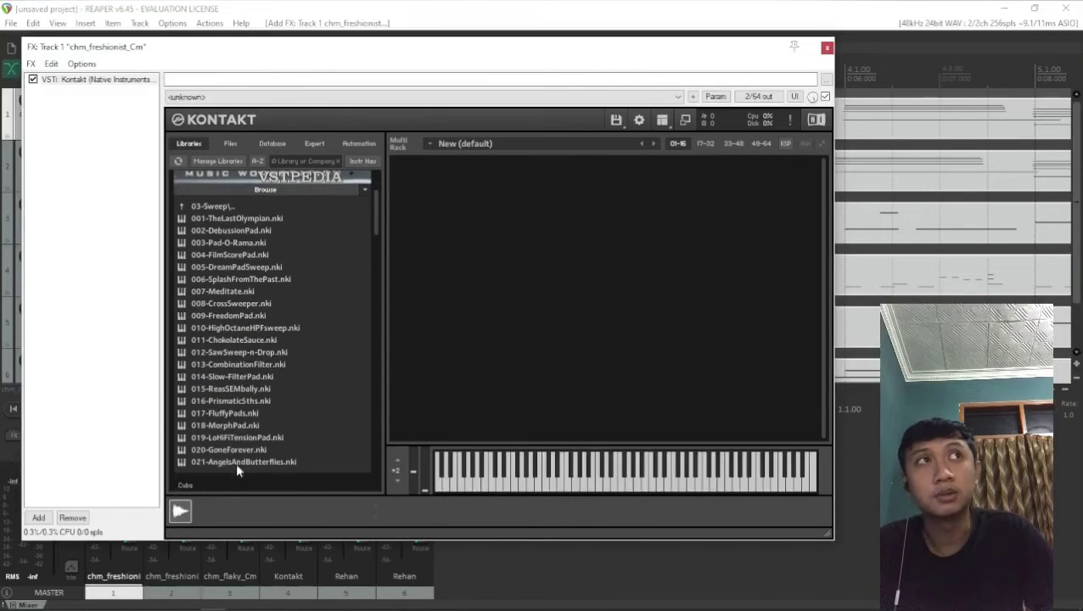
double_click(218, 450)
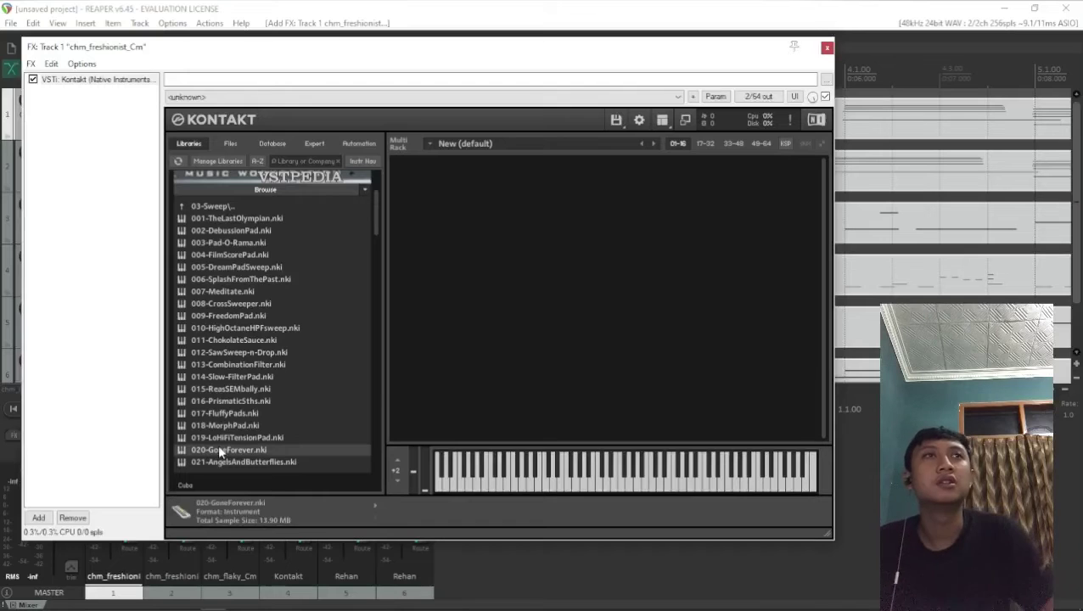
left_click(827, 49)
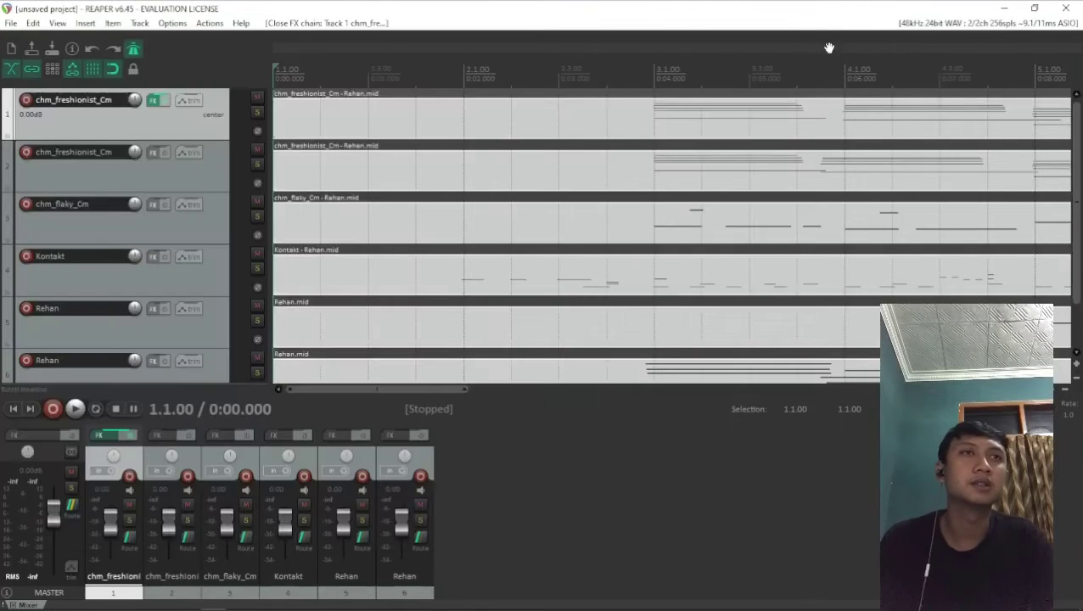
Insert the Kontakt instrument on track 2, the second chm_freshionist_Cm track.
left_click(153, 174)
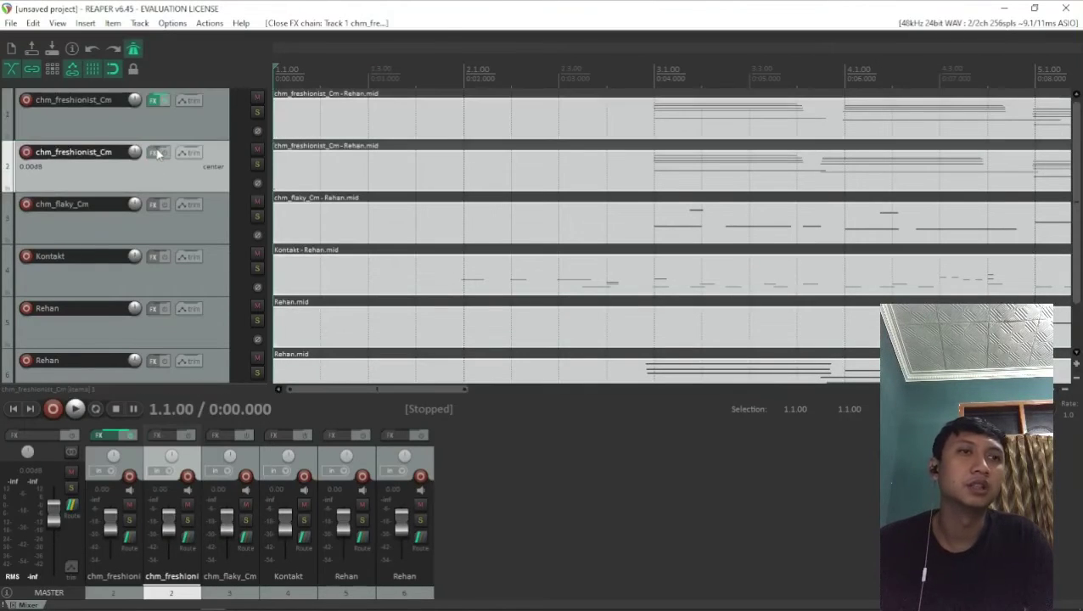
left_click(157, 153)
double_click(203, 96)
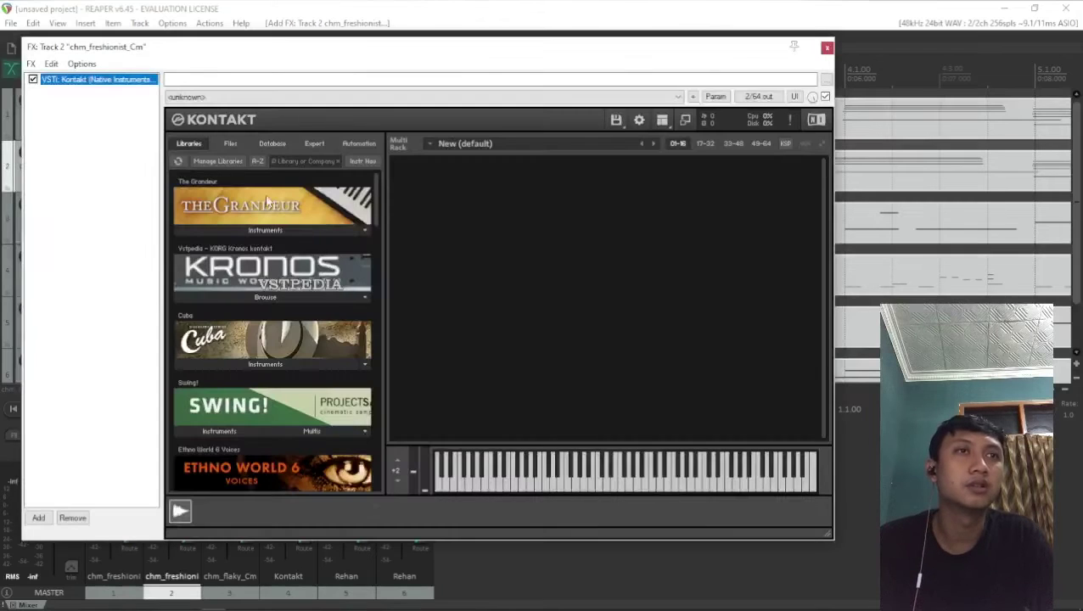
Load 002-Mod7E.PianoPad.nki from the KRONOS library's 01-Keyboard, 02-Synth E-Piano folder on track 2 and close the effects window.
left_click(256, 293)
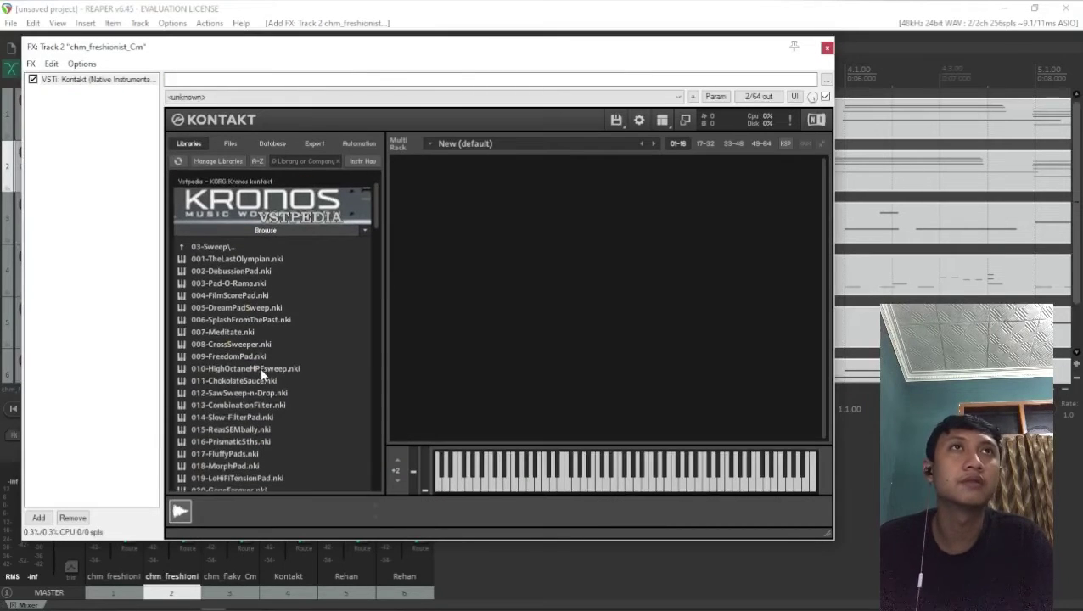
scroll(258, 365, "down", 1)
left_click(222, 223)
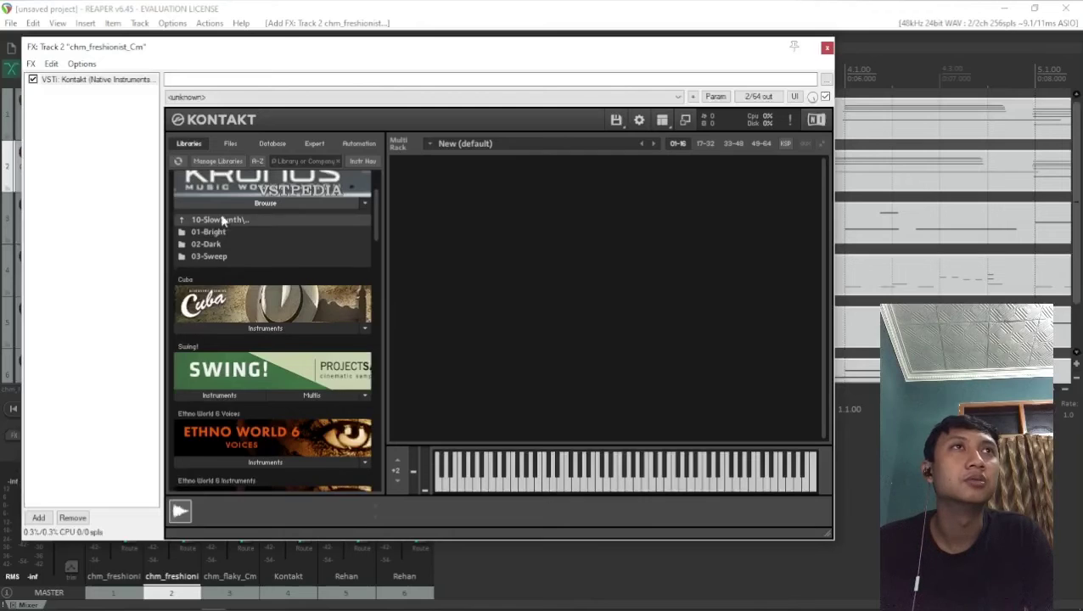
left_click(223, 221)
left_click(217, 220)
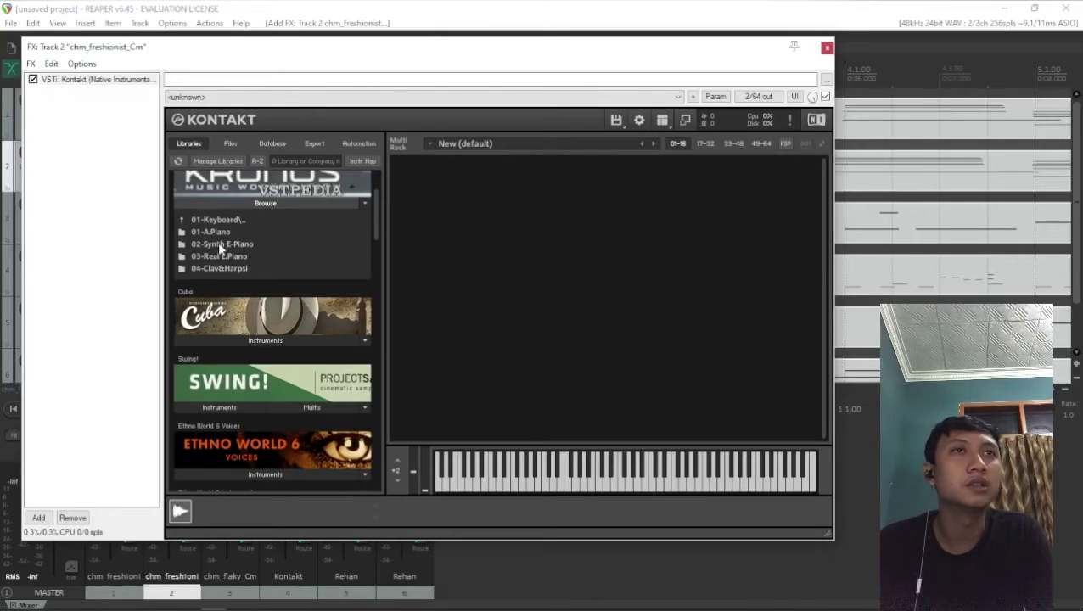
left_click(214, 244)
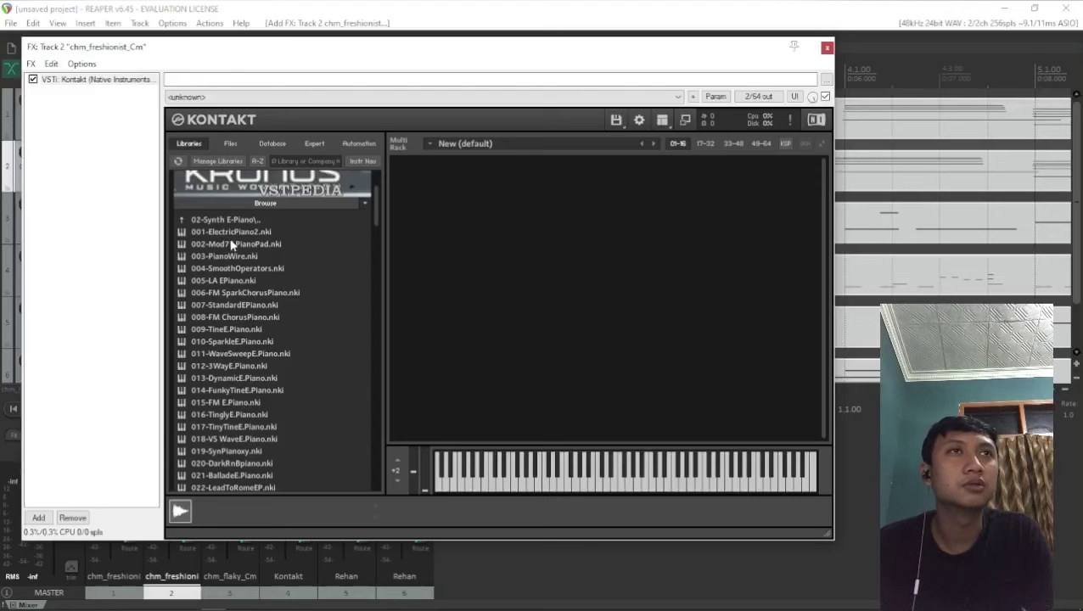
double_click(231, 244)
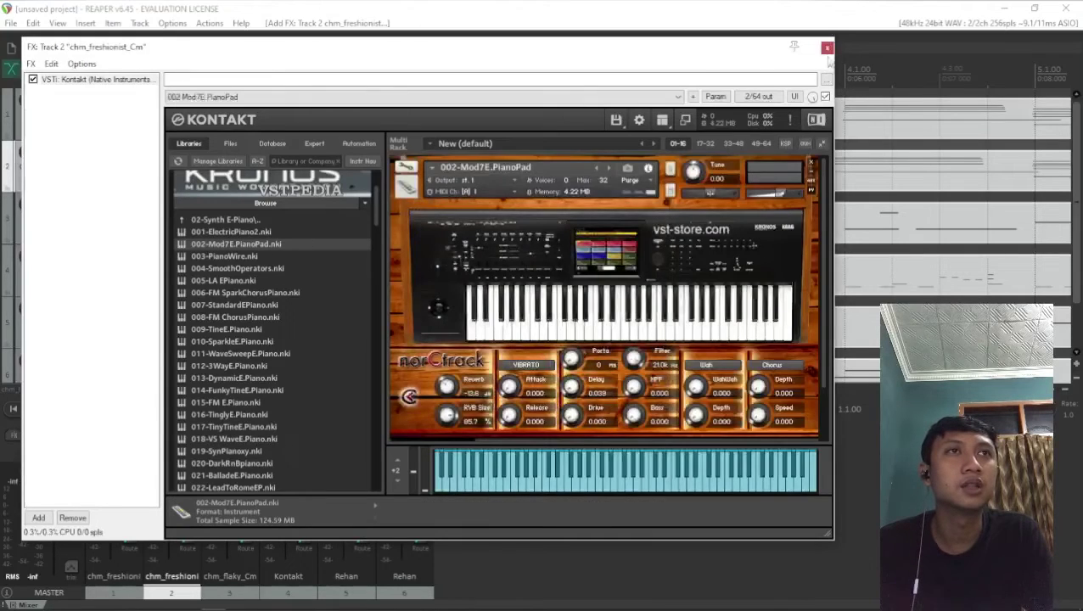
left_click(827, 47)
Insert the Kontakt instrument on track 3, chm_flaky_Cm.
left_click(194, 235)
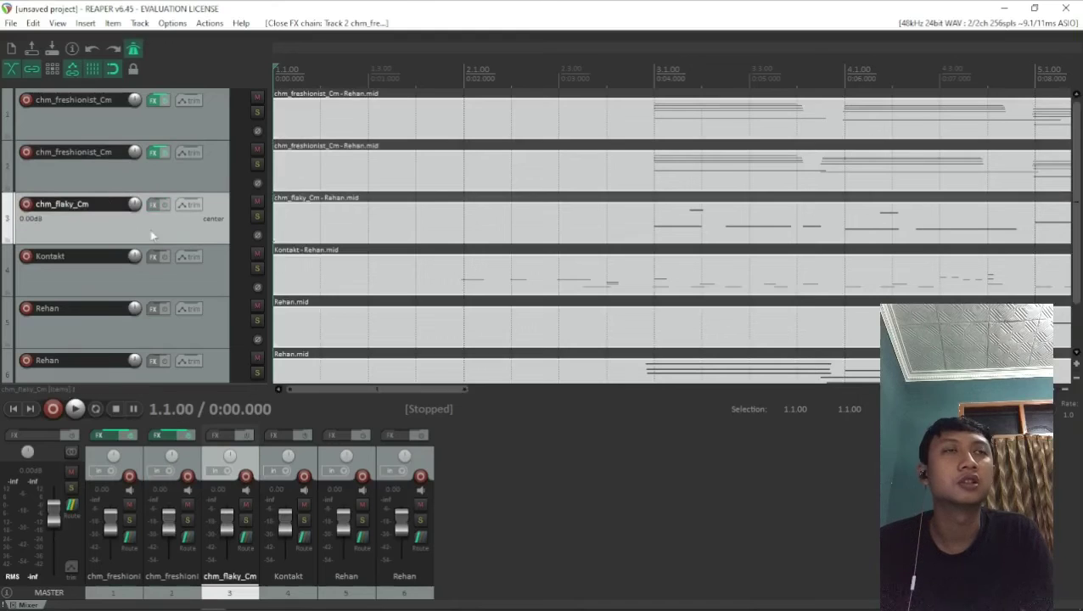
left_click(152, 203)
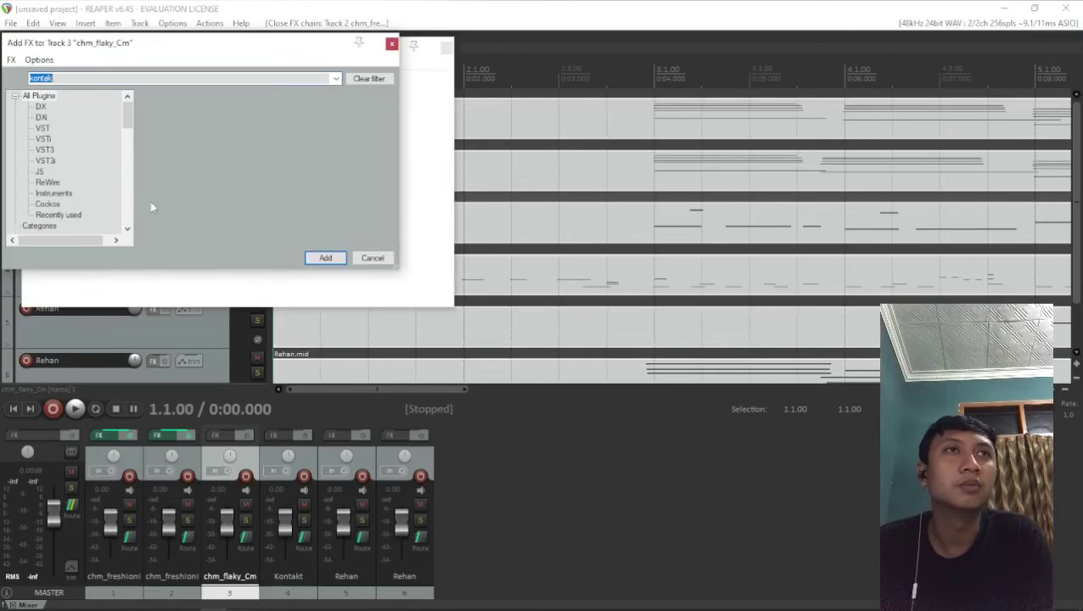
double_click(224, 97)
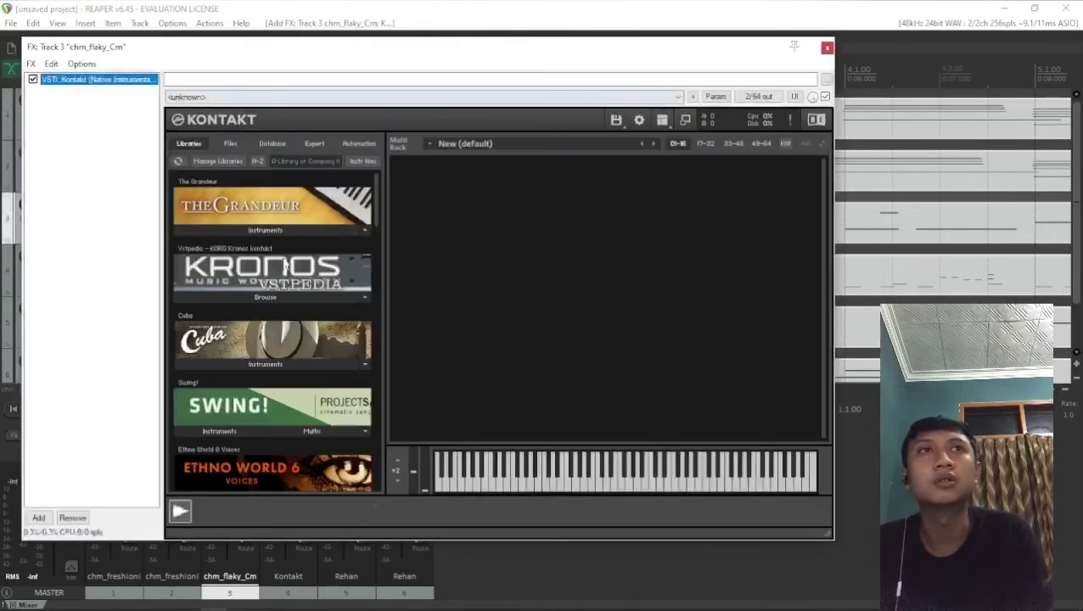
Load 033-E.Bass.nki from the KRONOS library's 09-Bass&SynthBass, 03-E.Bass folder on track 3 and close the effects window.
left_click(276, 294)
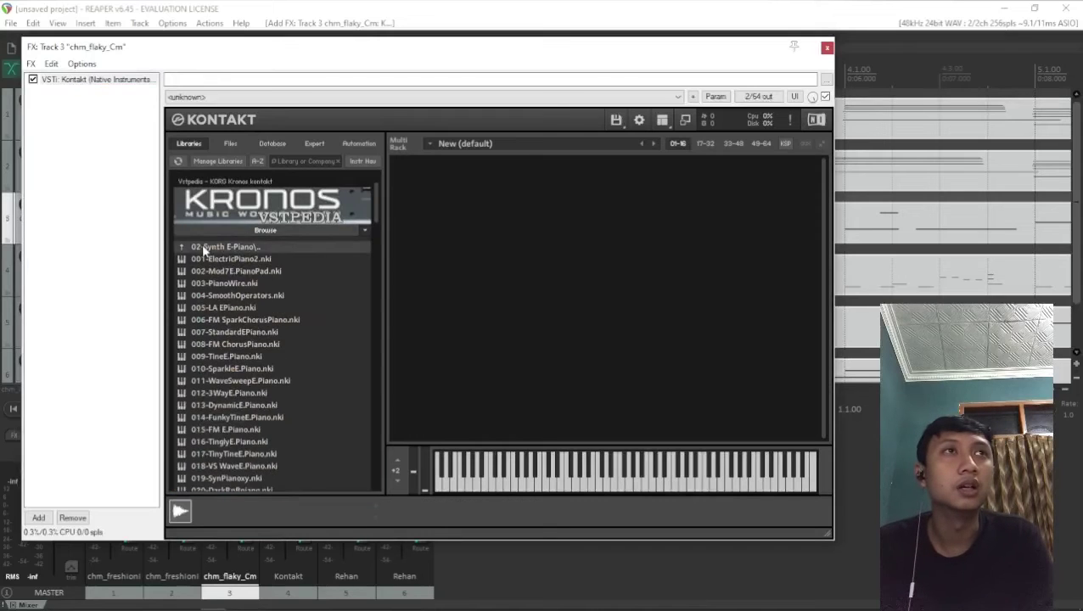
left_click(201, 245)
double_click(209, 246)
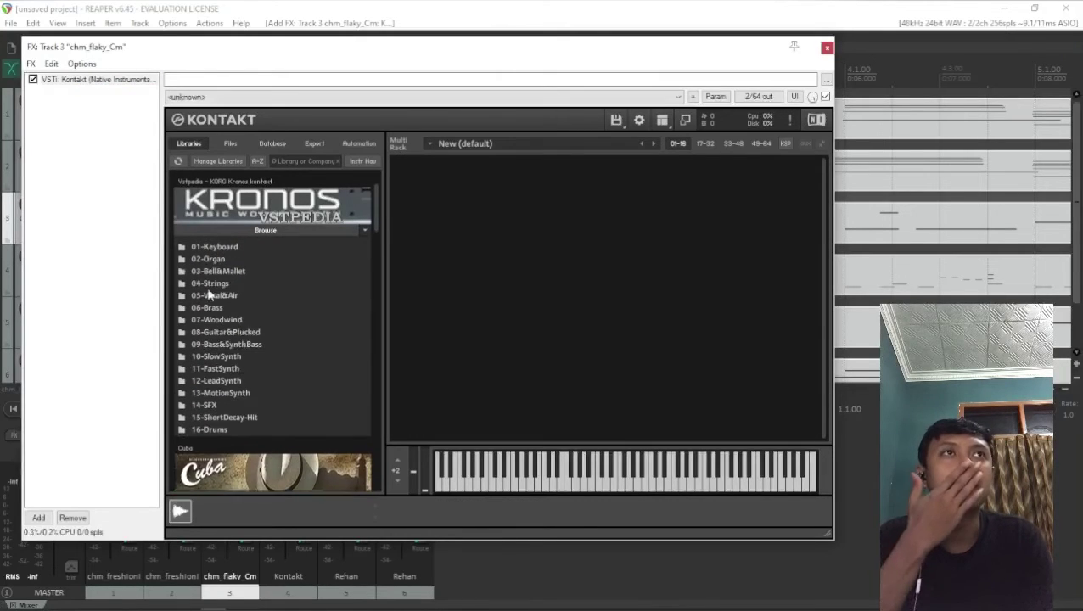
double_click(219, 345)
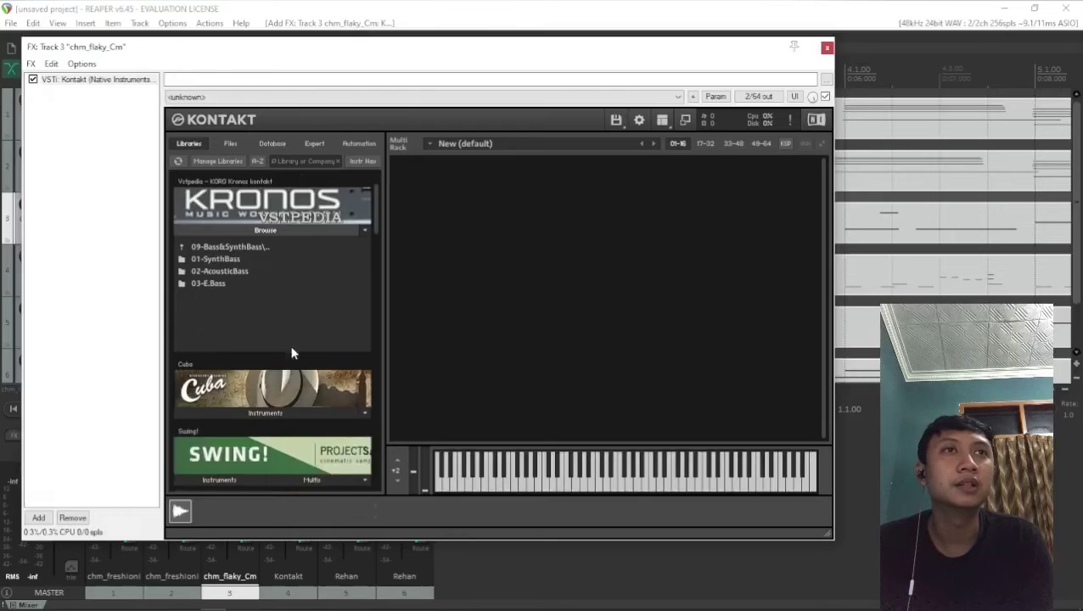
double_click(210, 284)
scroll(242, 345, "down", 5)
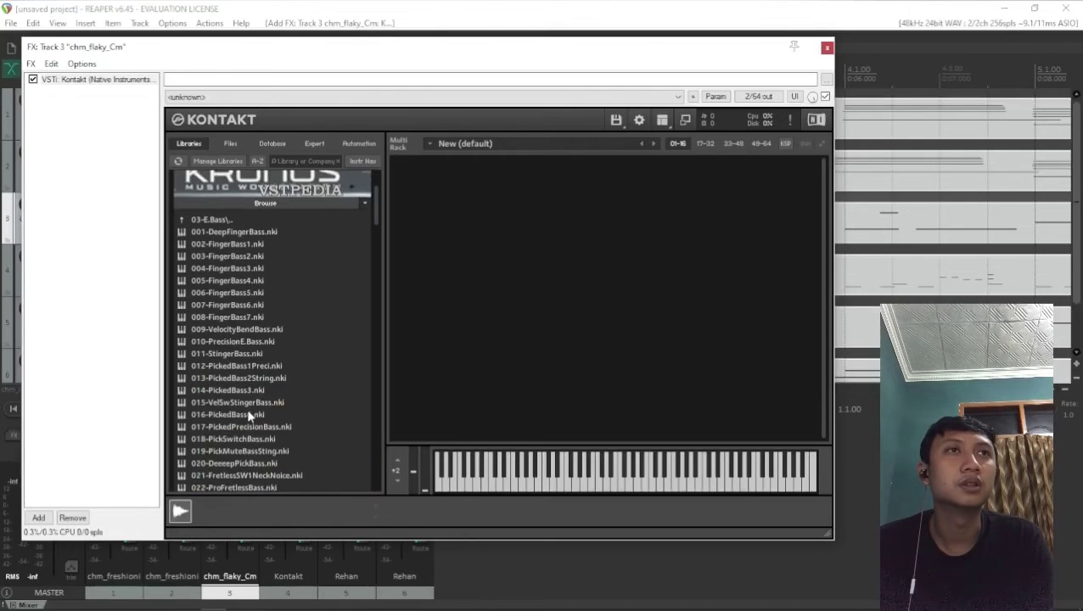
scroll(241, 451, "down", 2)
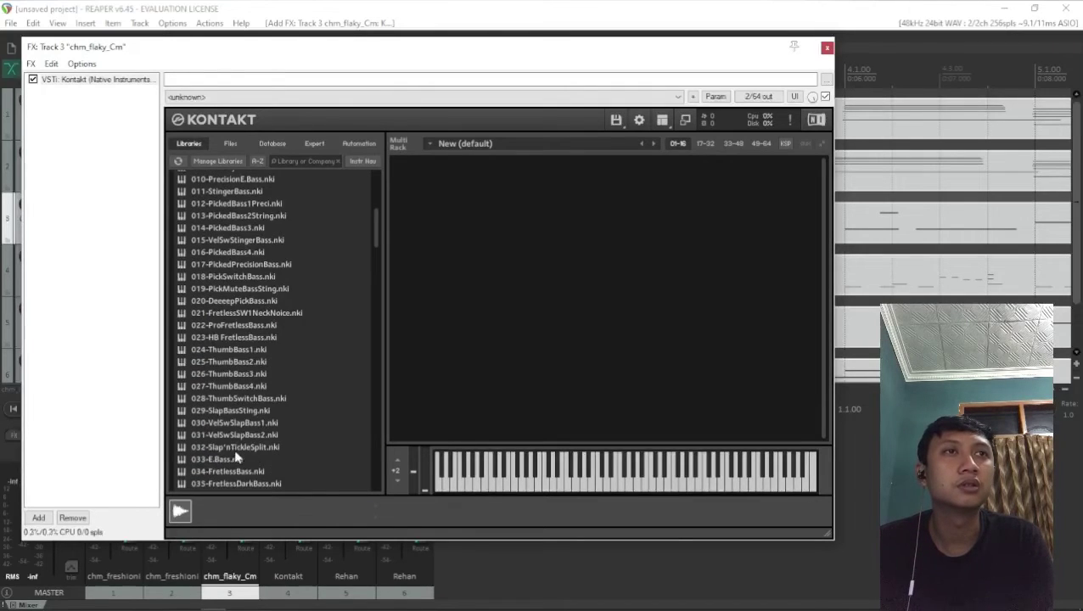
double_click(228, 458)
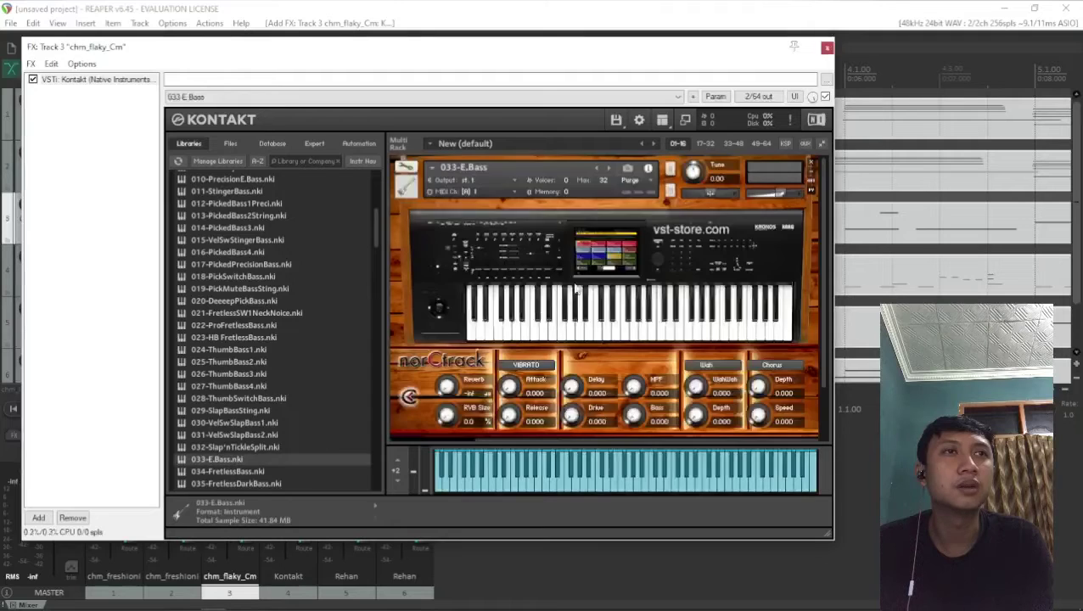
left_click(827, 50)
Insert the Kontakt instrument on track 4, the track named Kontakt.
left_click(182, 286)
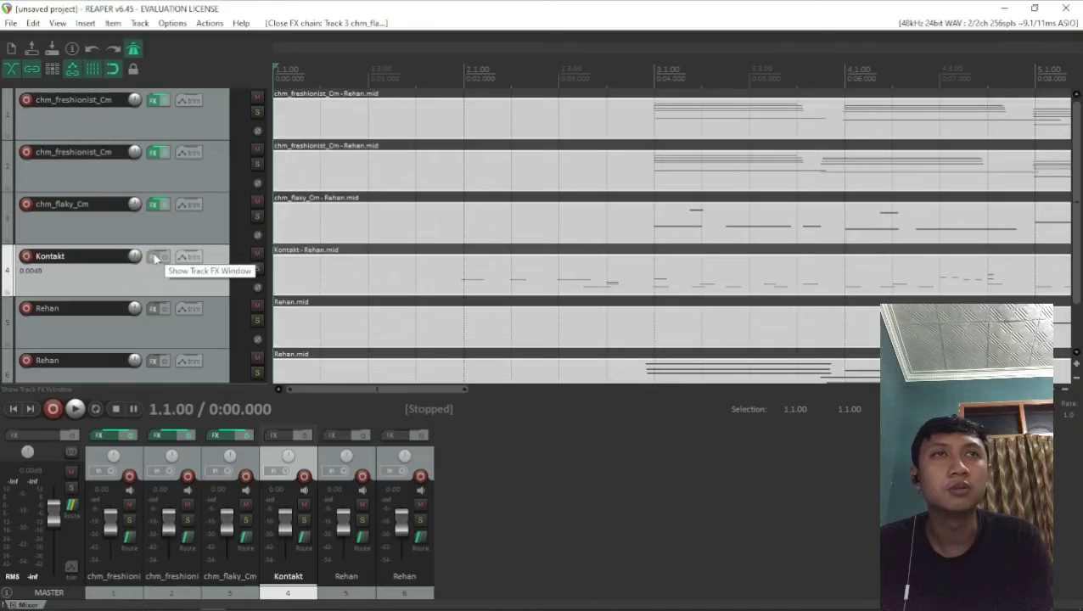
left_click(154, 258)
double_click(203, 96)
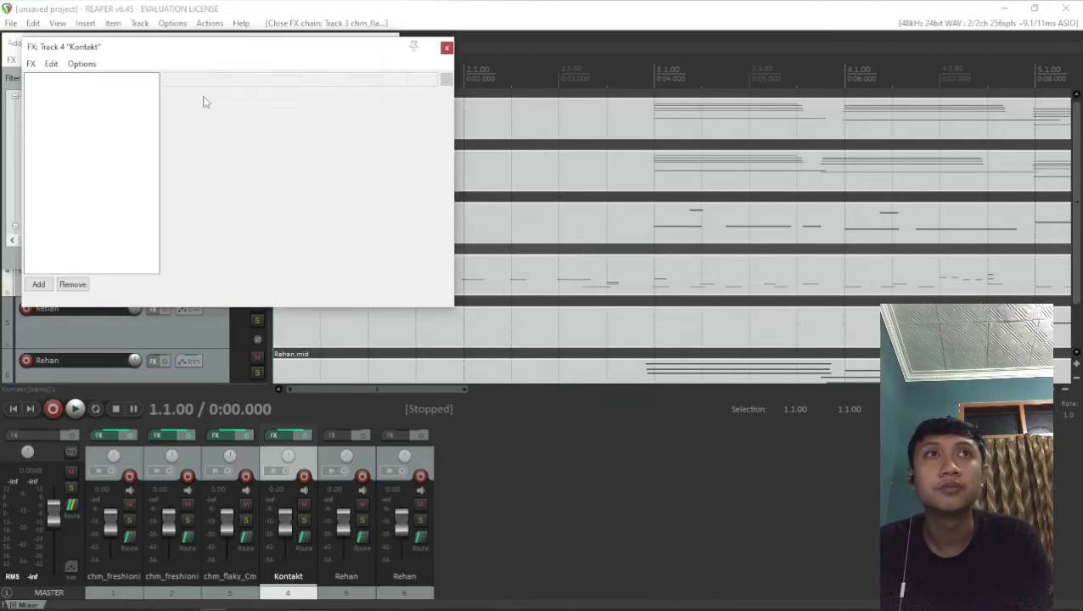
Load 001-StudioStandardKit.nki from the KRONOS library's 16-Drums, 01-NaturalDrums folder on track 4 and close the effects window.
left_click(244, 298)
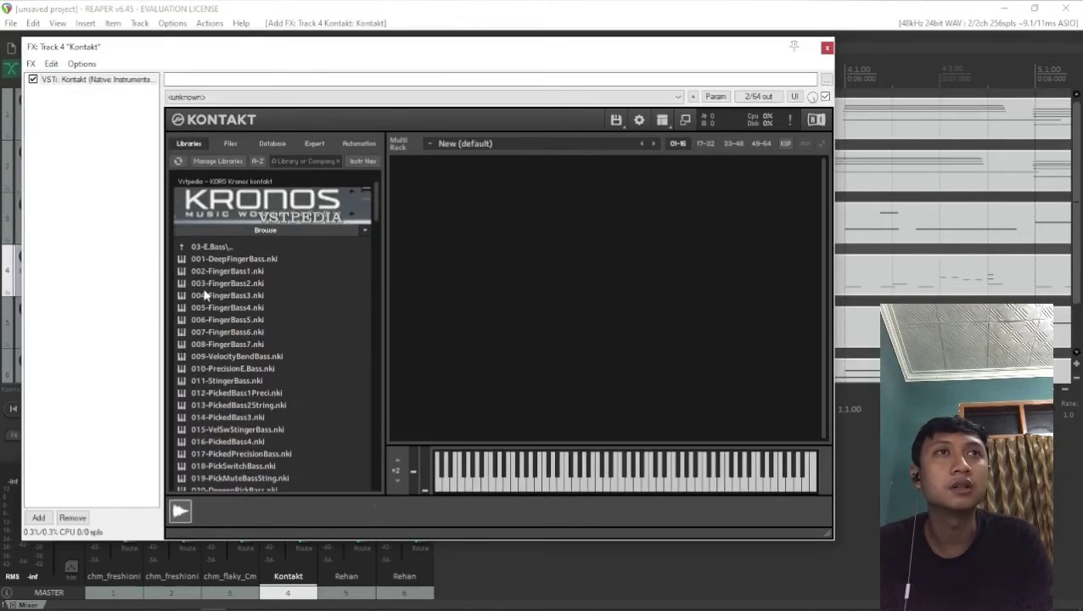
double_click(211, 245)
double_click(213, 246)
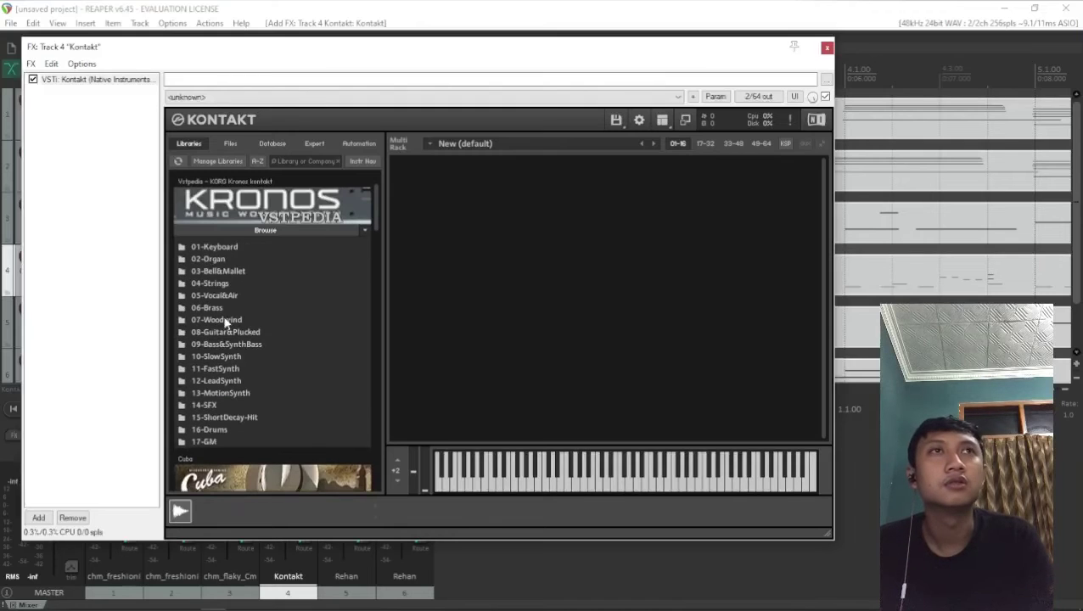
double_click(211, 429)
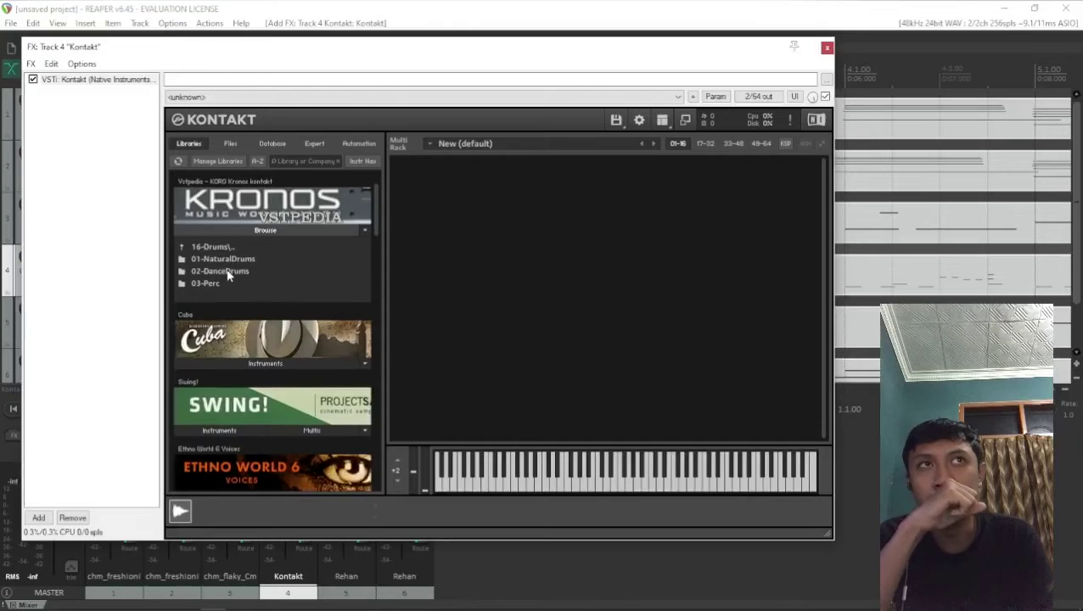
double_click(225, 259)
double_click(253, 259)
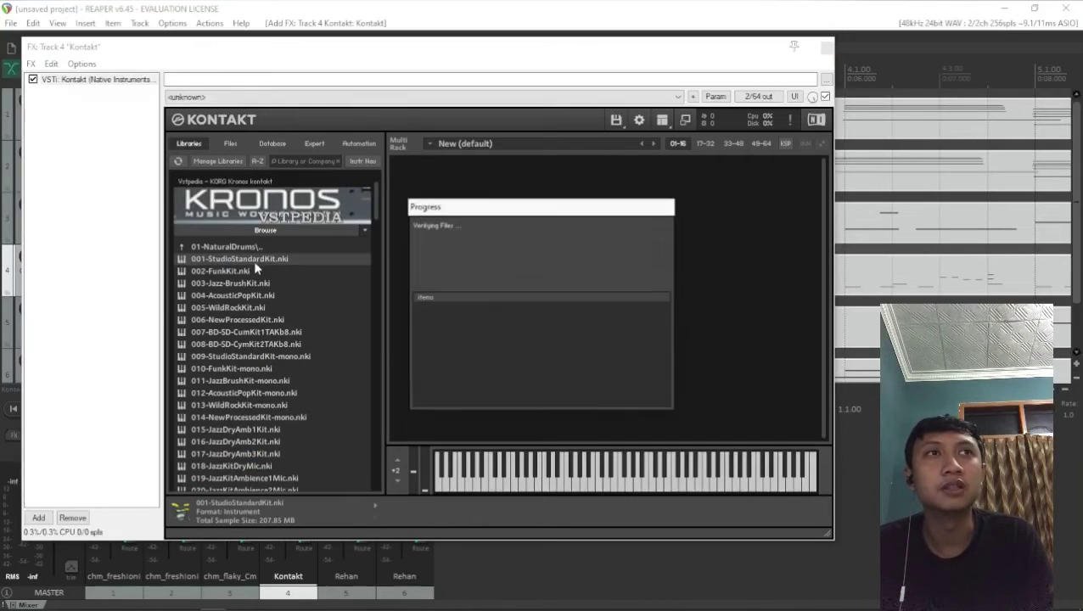
left_click(826, 50)
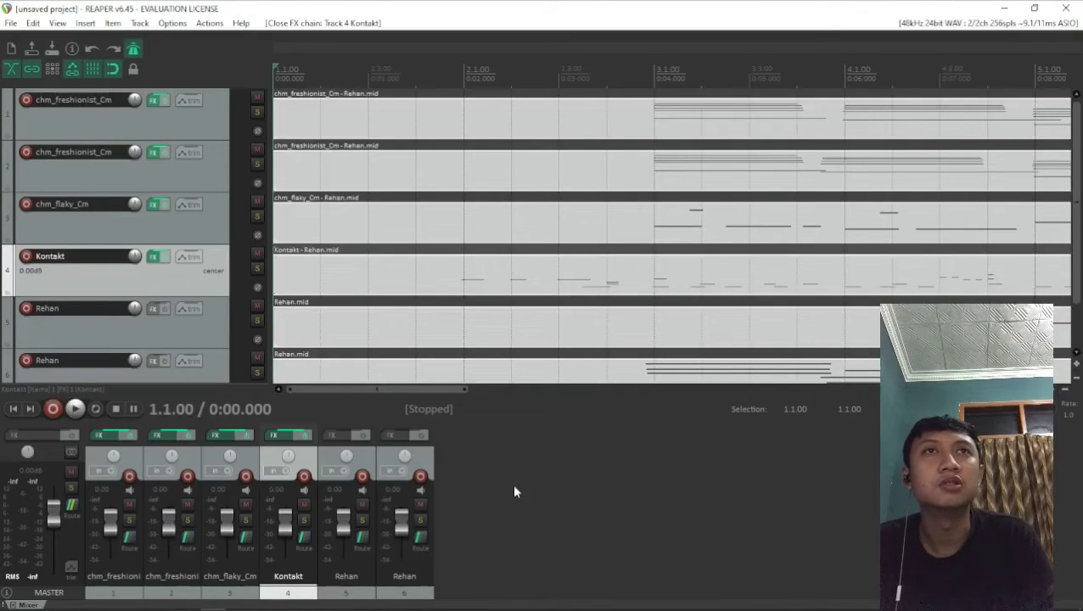
Insert the Kontakt instrument on track 5.
left_click_drag(392, 390, 474, 388)
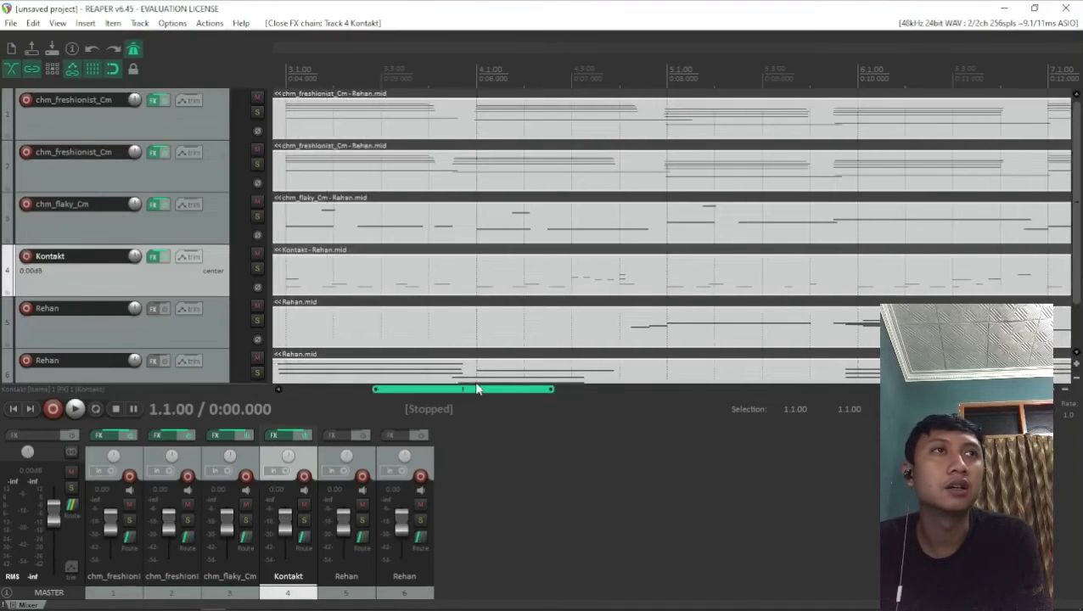
left_click(196, 341)
left_click_drag(450, 399, 211, 392)
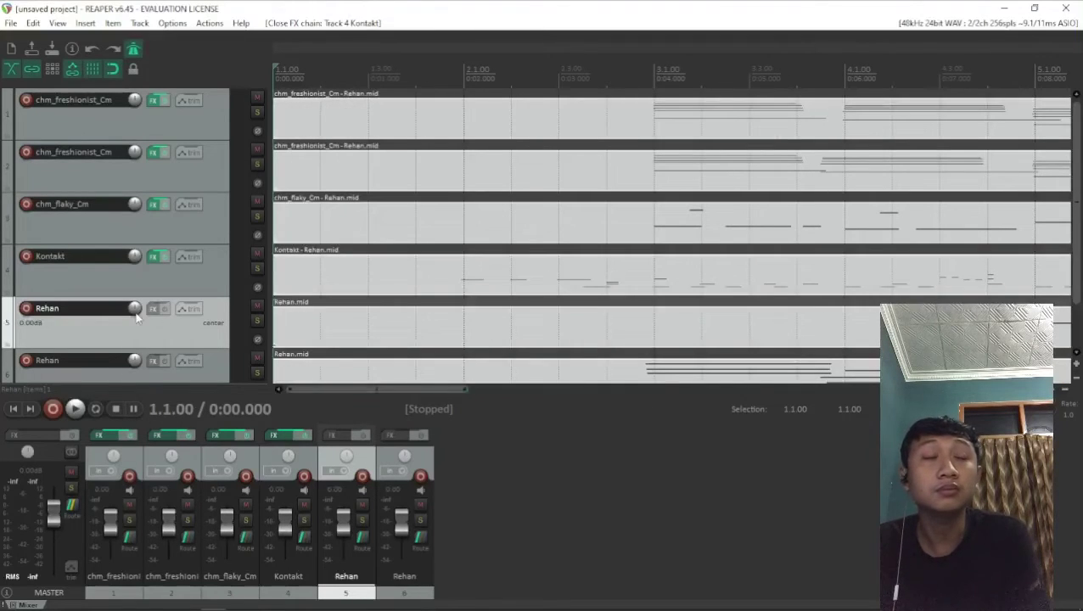
left_click(154, 309)
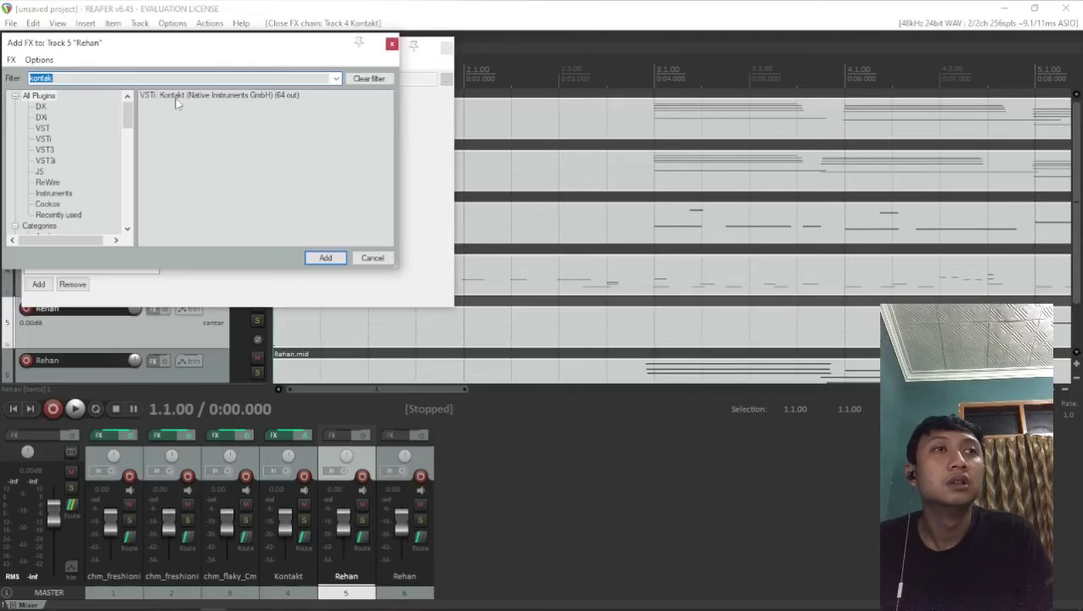
double_click(176, 96)
Load Session Horns - Performance.nki from the Session Horns library on track 5 and close the effects window.
scroll(280, 331, "down", 2)
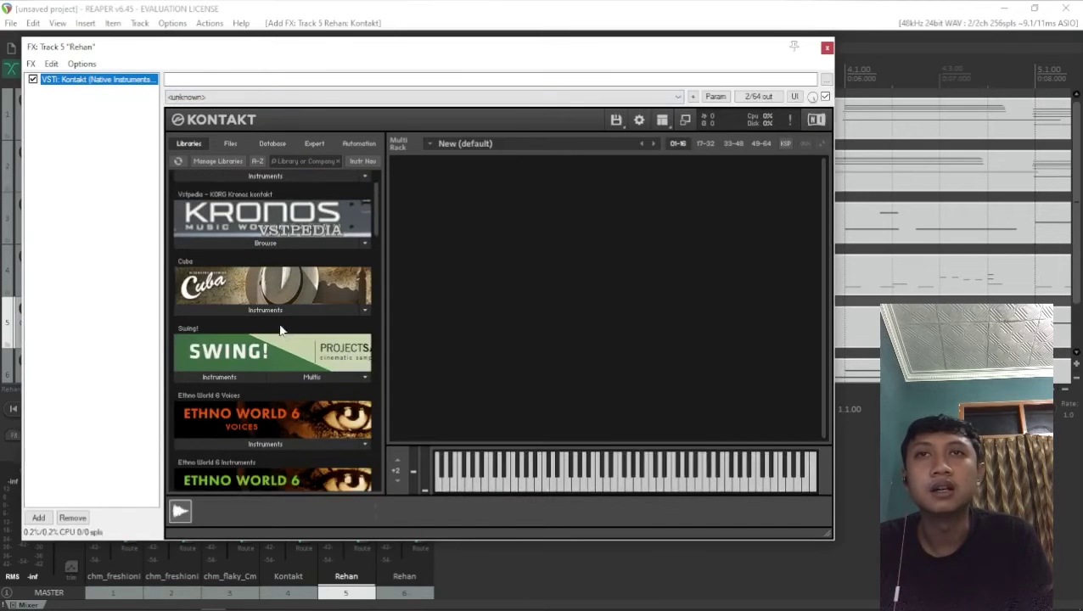
scroll(280, 331, "down", 3)
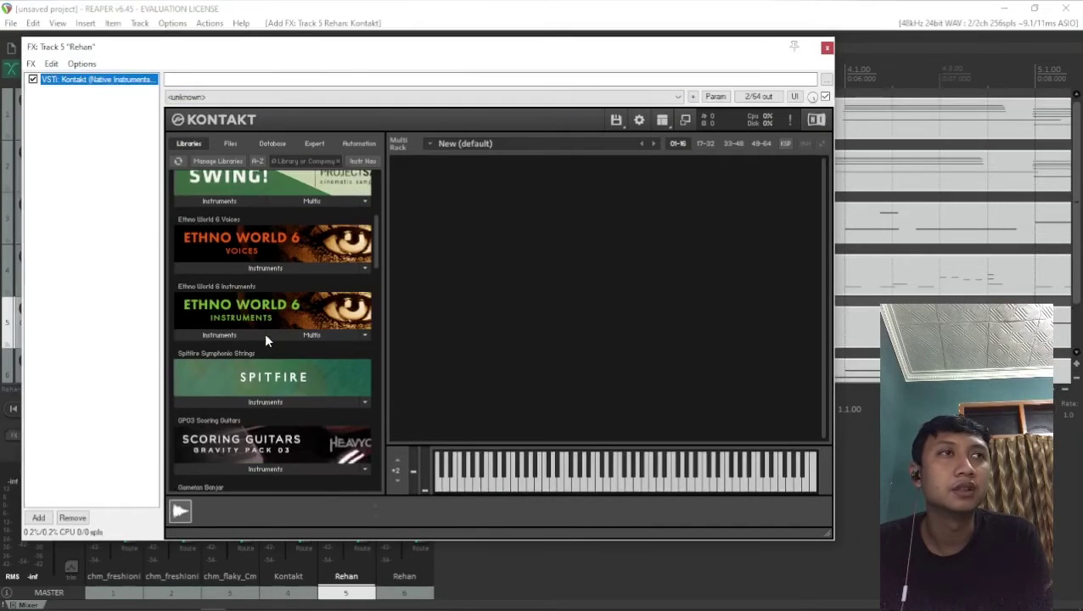
scroll(265, 340, "down", 2)
left_click_drag(372, 268, 402, 414)
scroll(300, 330, "down", 5)
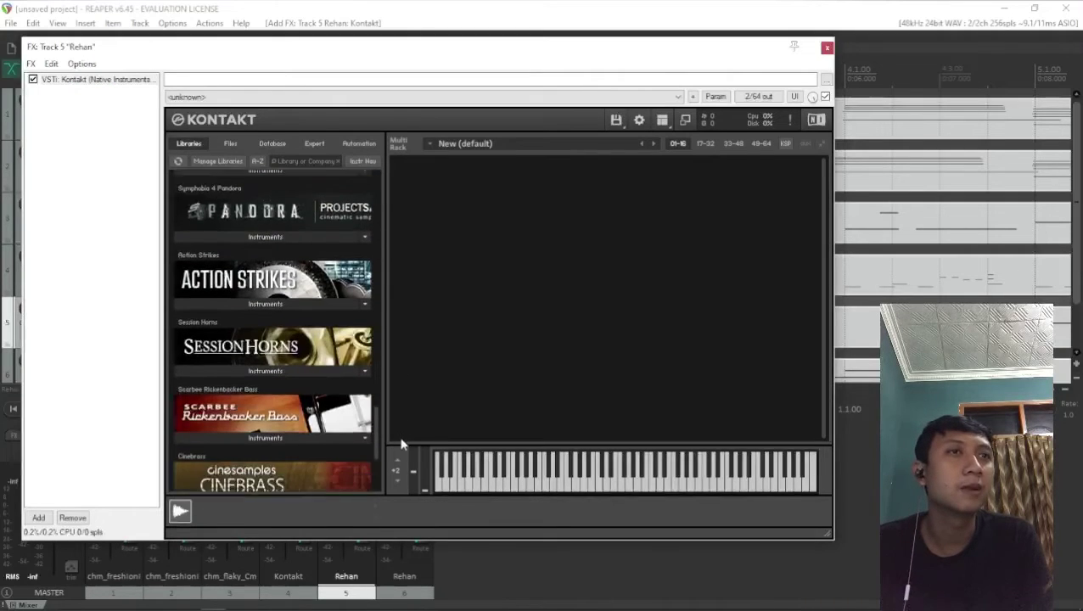
left_click(273, 323)
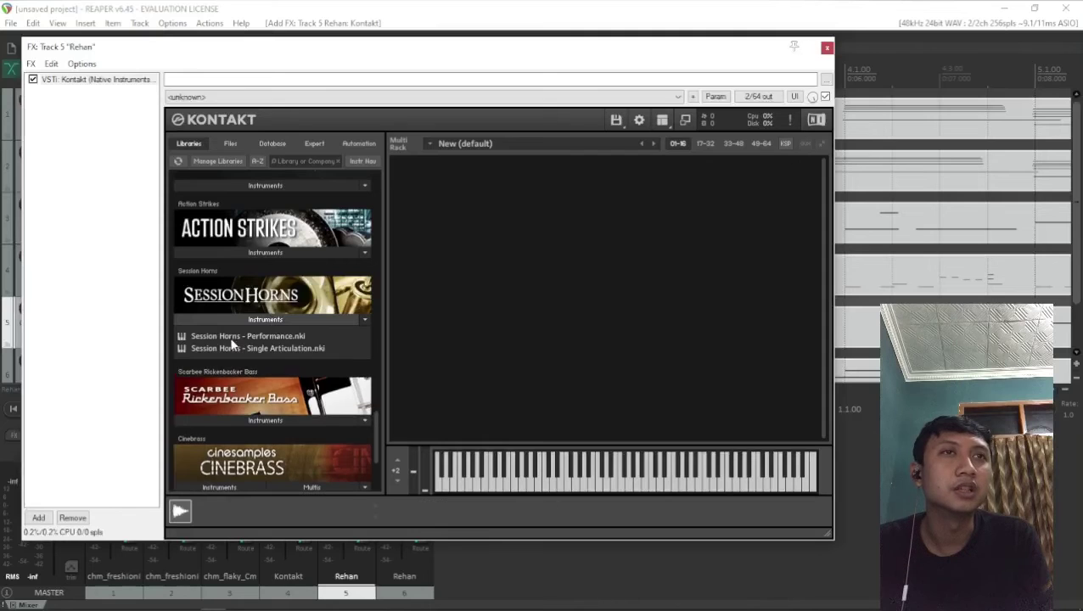
double_click(246, 336)
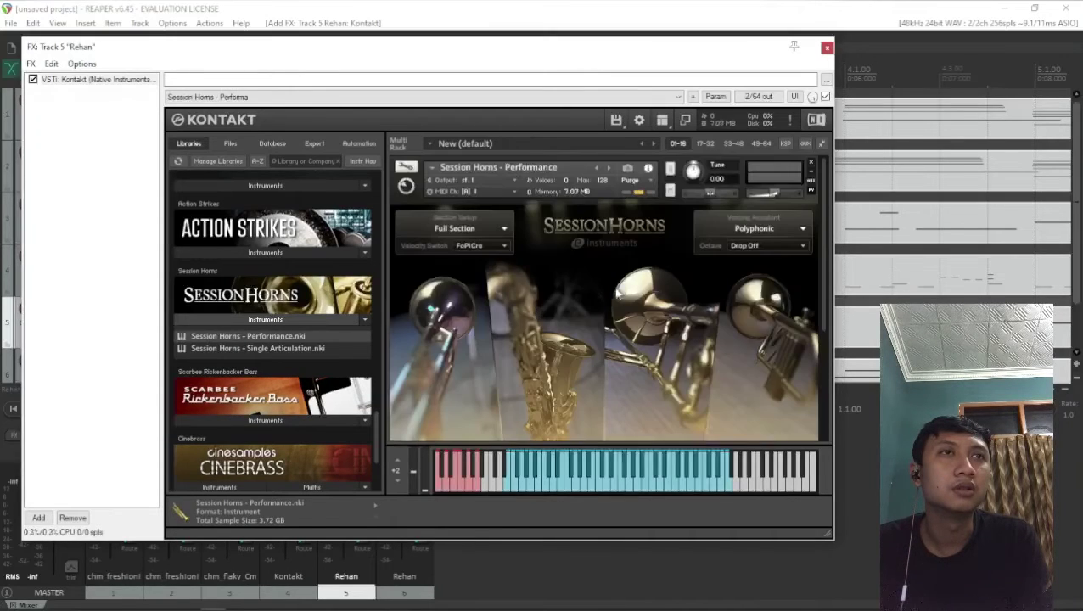
left_click(825, 47)
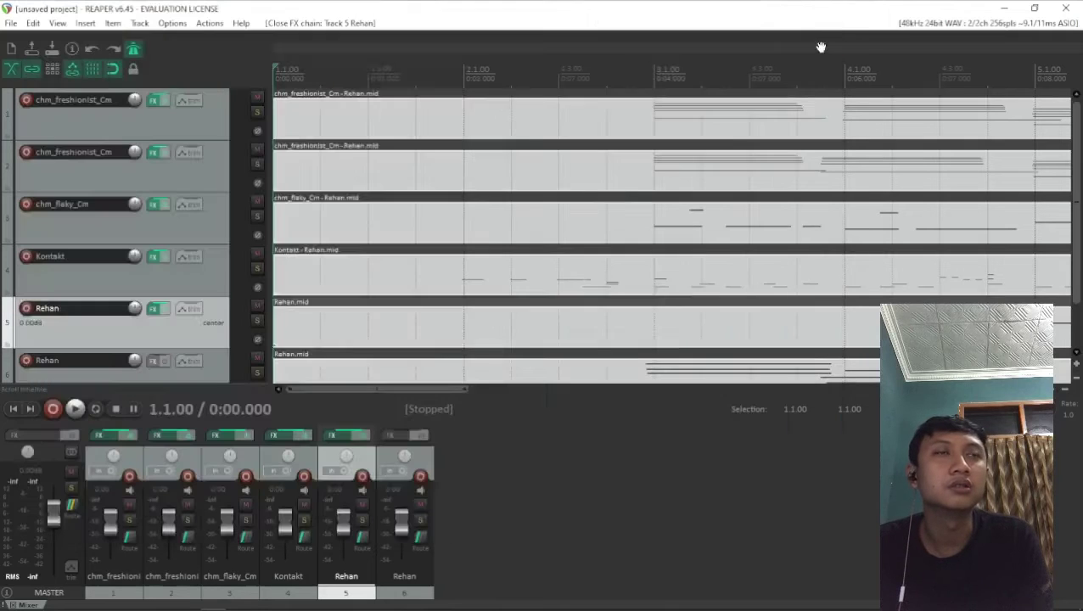
Insert Kontakt on track 6 and load Session Horns - Performance.nki from the Session Horns library.
left_click_drag(453, 392, 353, 417)
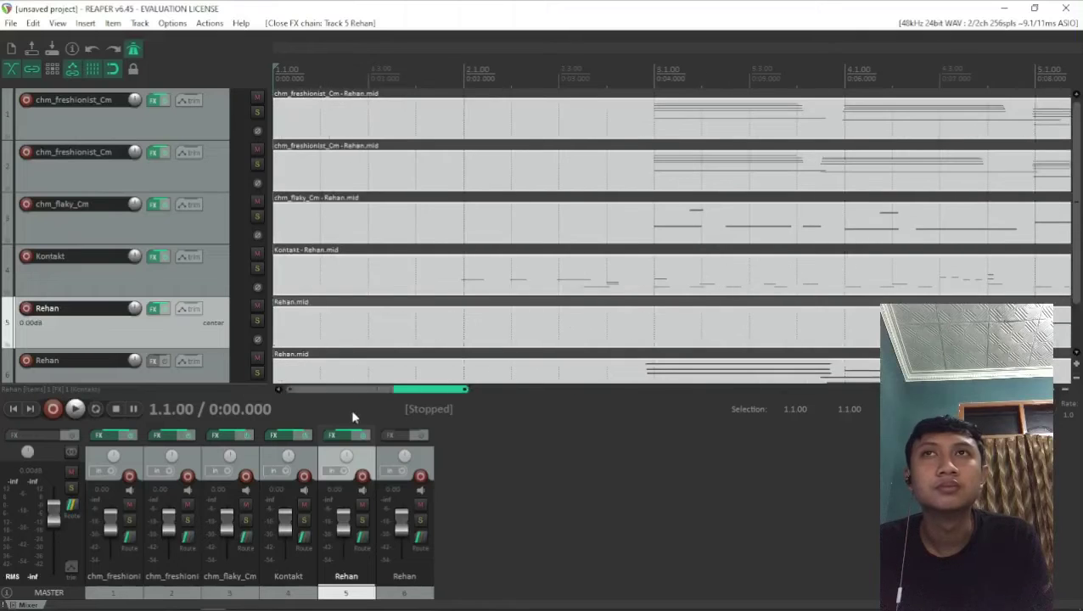
left_click(149, 361)
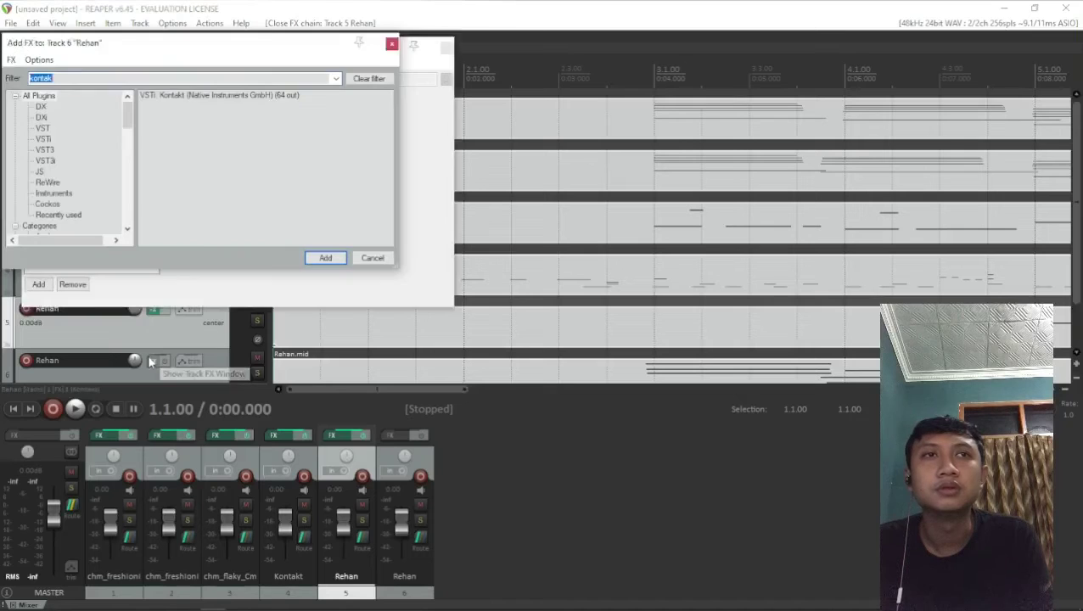
double_click(183, 96)
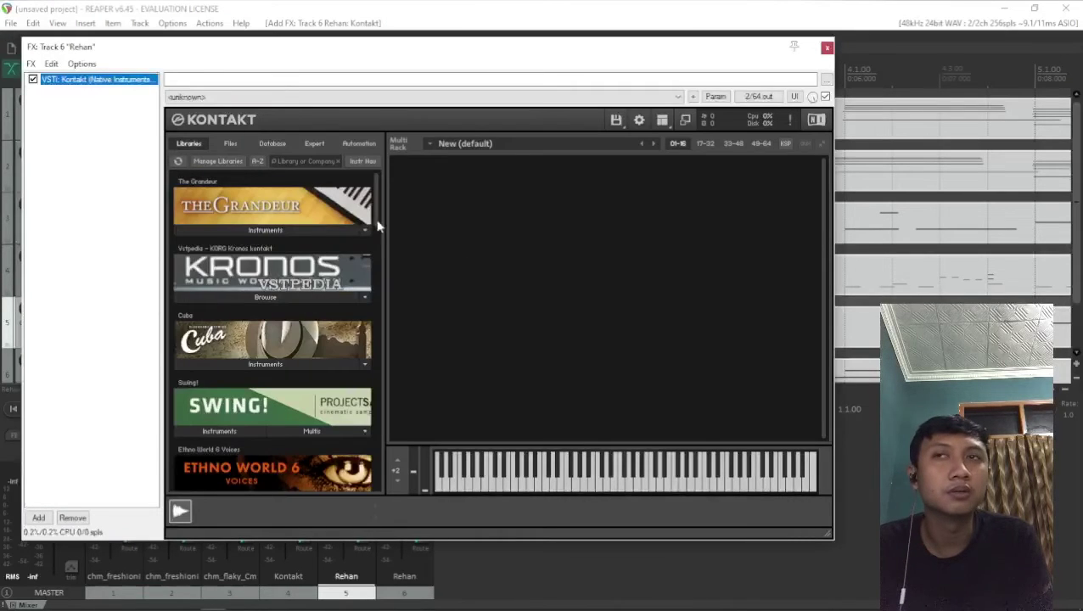
left_click_drag(379, 226, 376, 442)
left_click(276, 431)
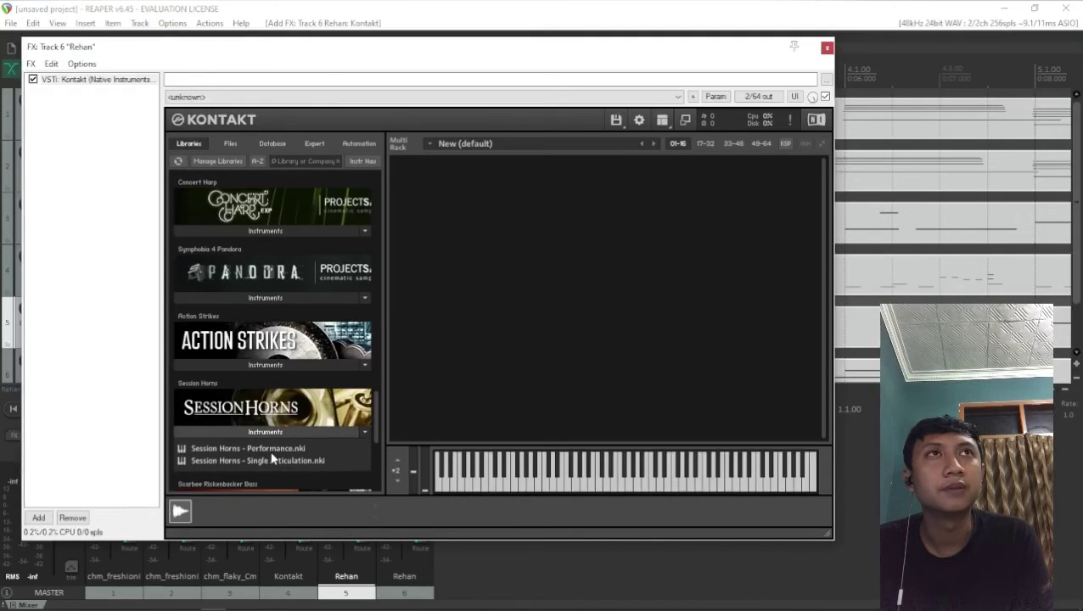
double_click(242, 447)
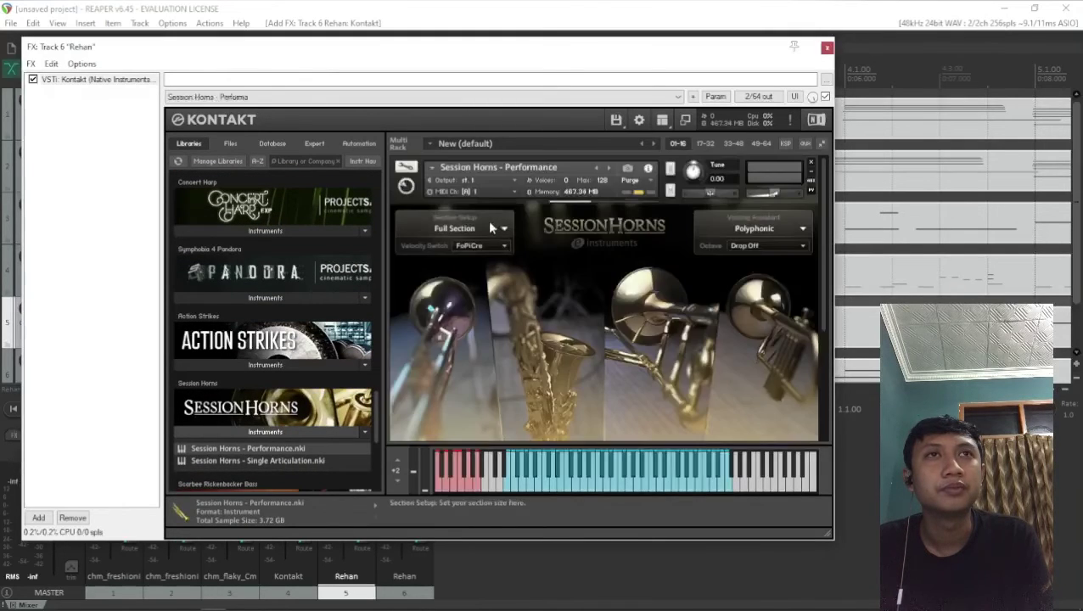
Set the Voicing Assistant of track 6's Session Horns to Chord + Legato and close the effects window.
left_click(768, 232)
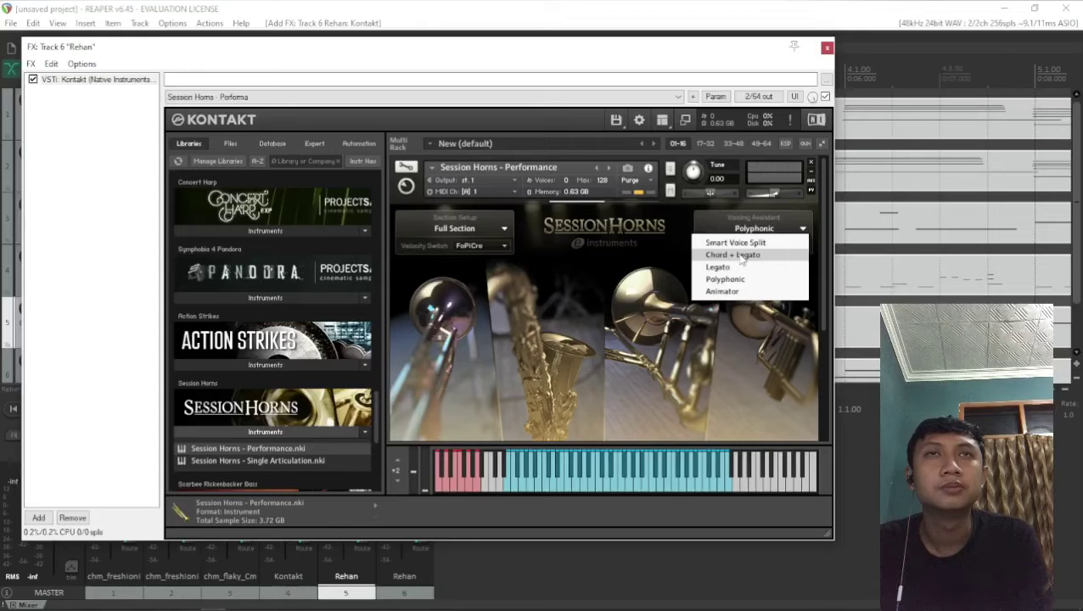
left_click(739, 256)
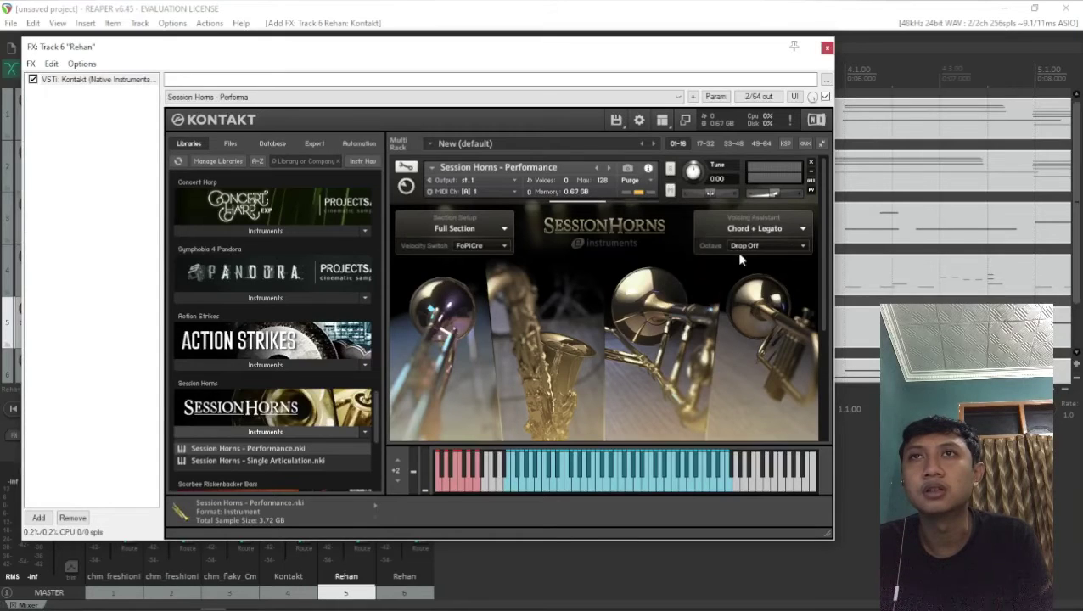
left_click(826, 48)
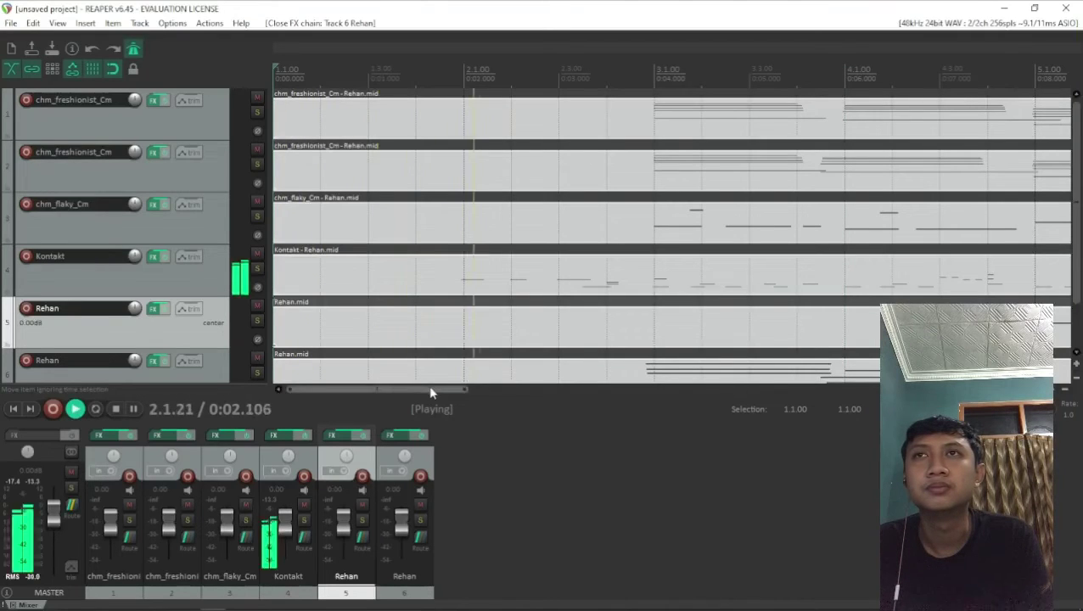
Play the project from the start to audition the instruments assigned to the six MIDI tracks, and stop playback.
scroll(1076, 346, "down", 2)
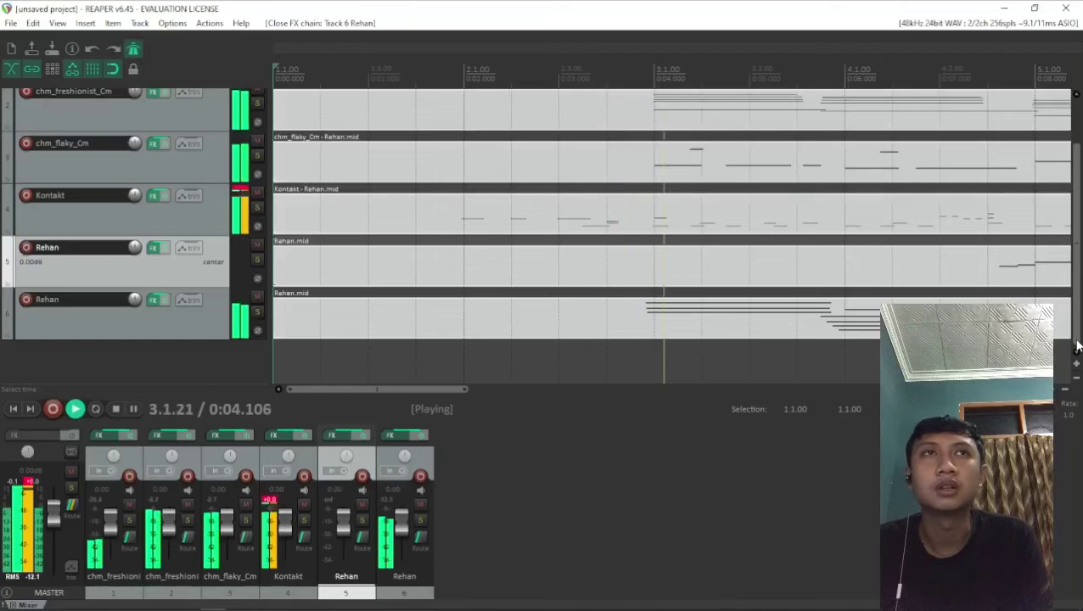
left_click_drag(388, 394, 576, 398)
key("space")
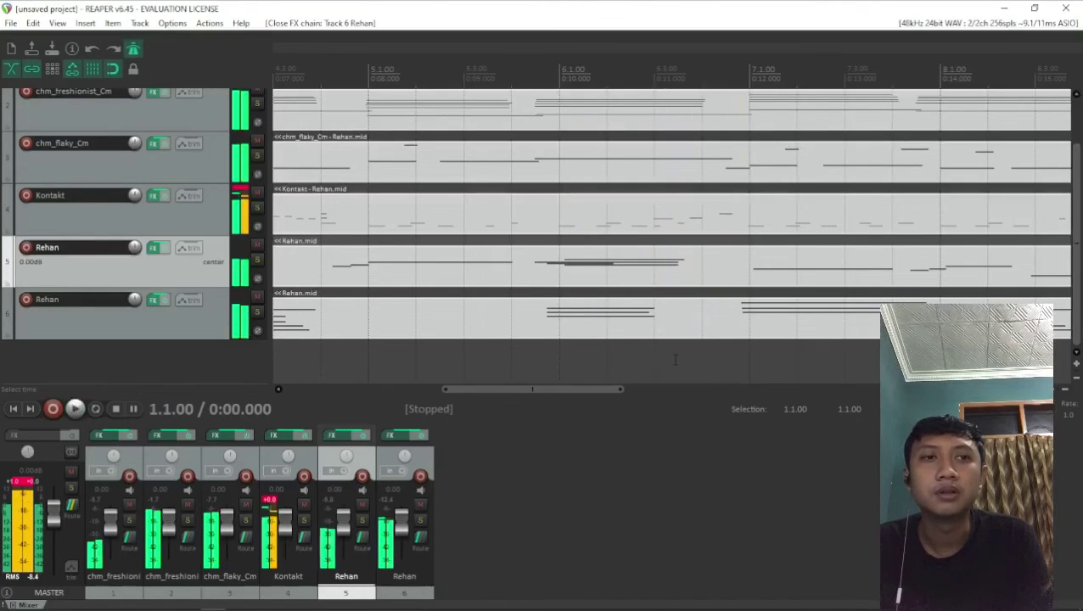
key("Home")
key("space")
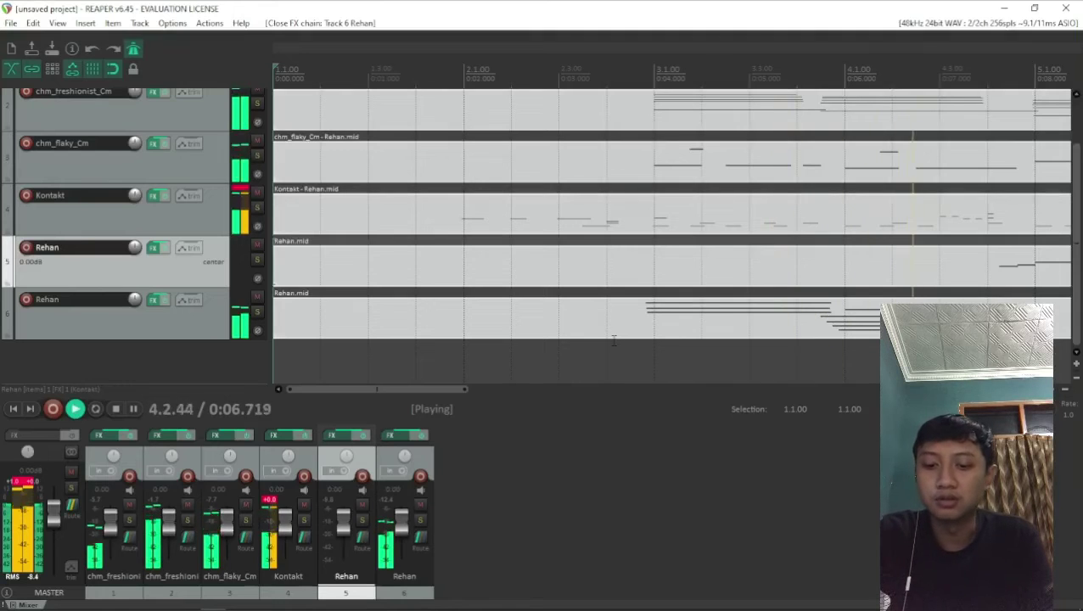
left_click_drag(413, 390, 379, 357)
key("space")
Reduce the track heights until all six tracks fit in the arrange view.
left_click(1076, 377)
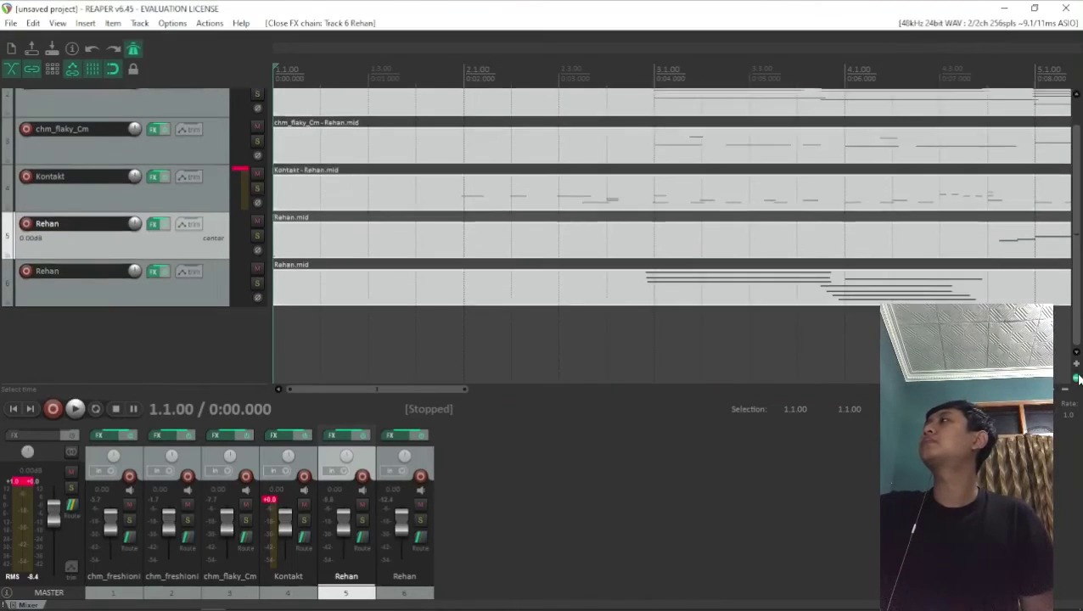
left_click(1077, 376)
left_click(1077, 376)
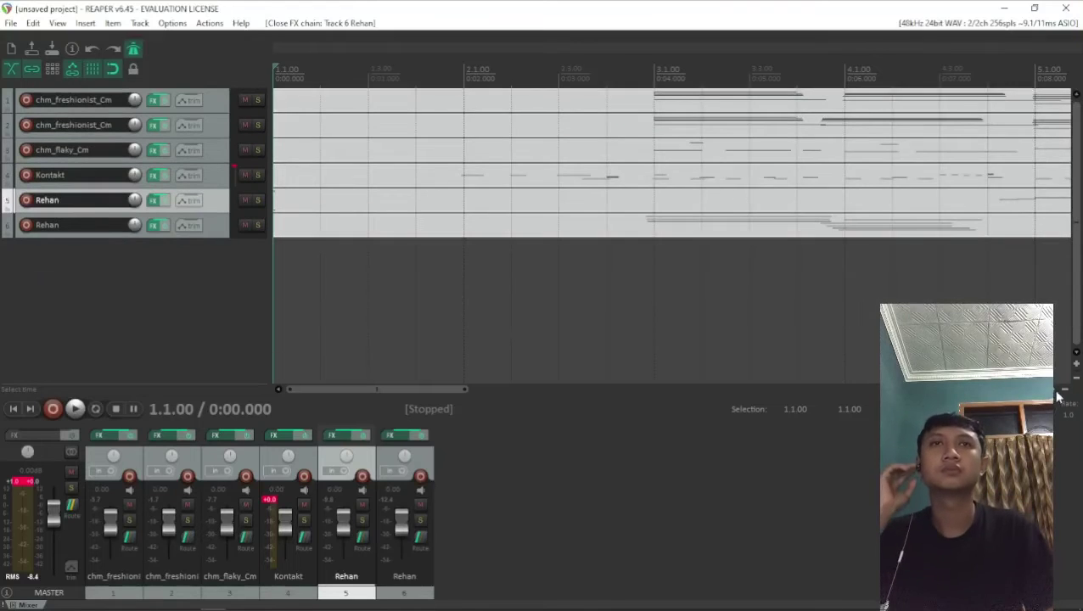
Check the last notes of track 2's MIDI item in the MIDI editor, and extend the item's end to measure 15.
left_click(1062, 389)
left_click(1062, 389)
left_click(1062, 389)
left_click(1062, 388)
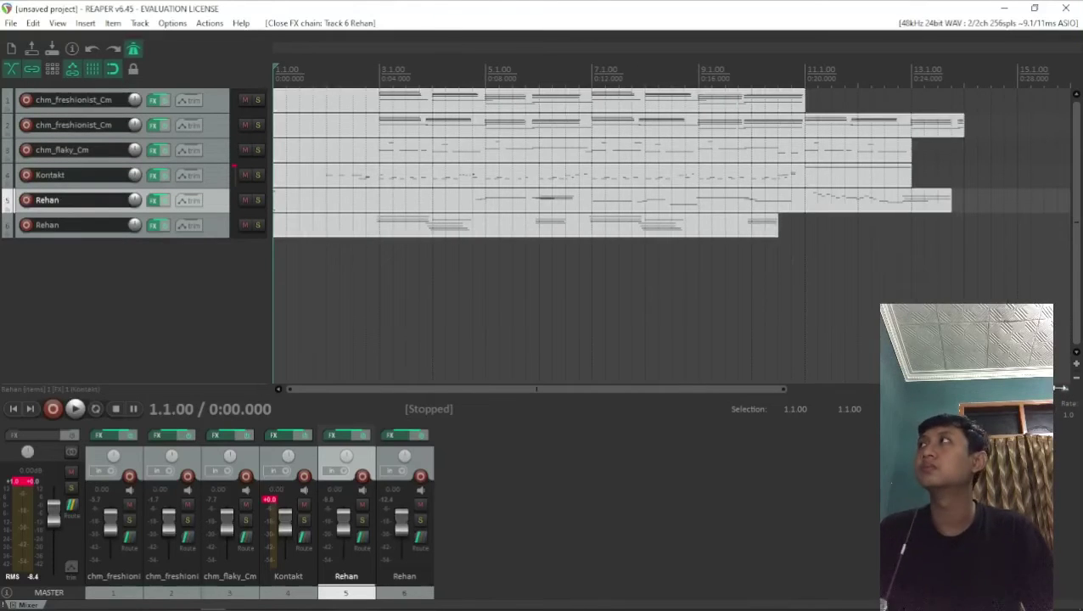
left_click(11, 23)
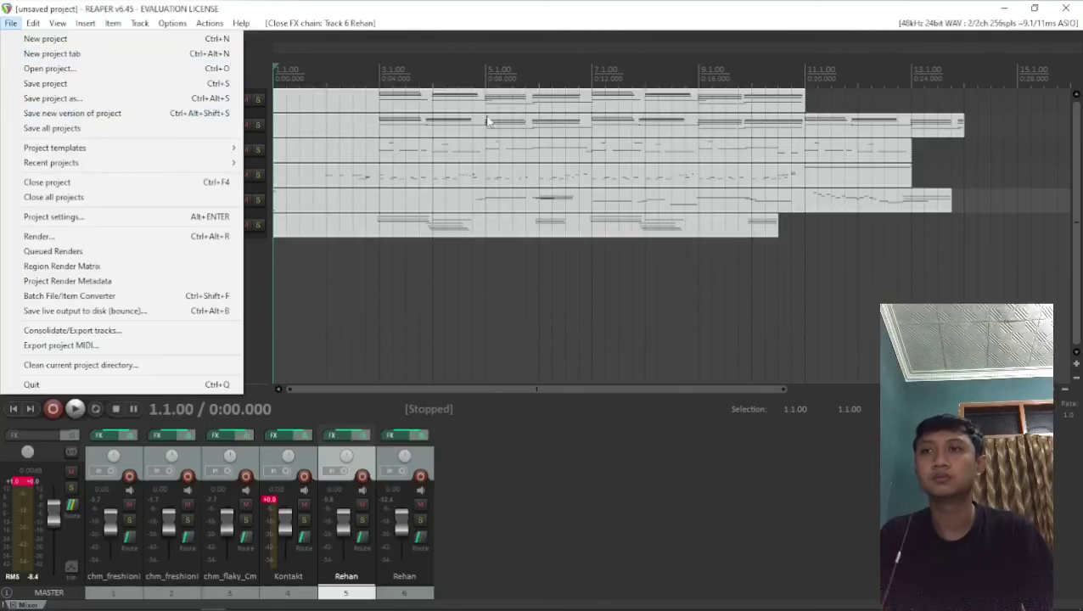
left_click(951, 124)
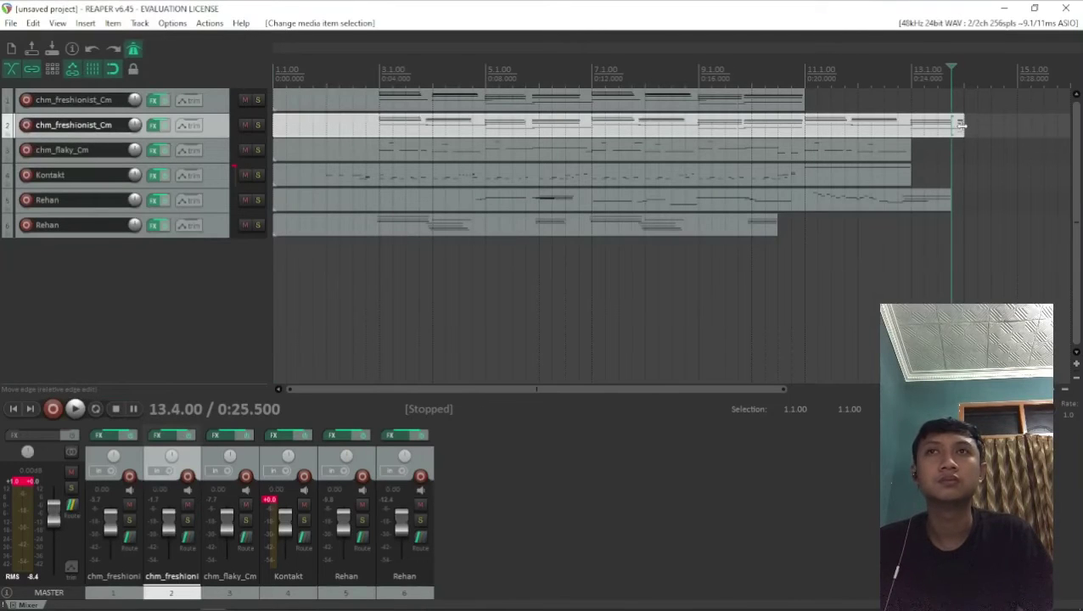
left_click_drag(960, 125, 966, 127)
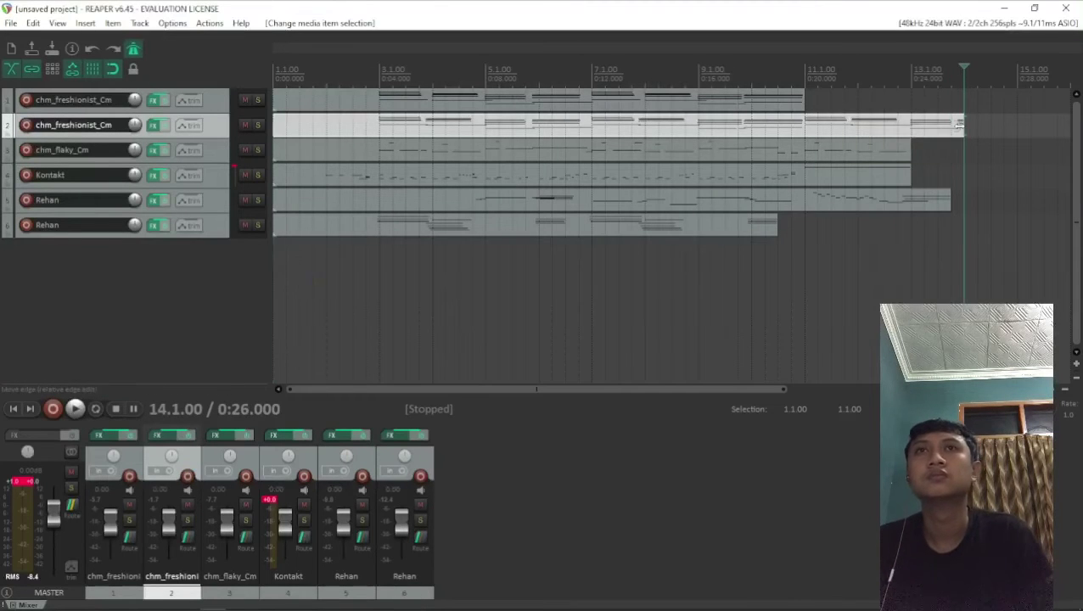
double_click(954, 125)
left_click(1075, 9)
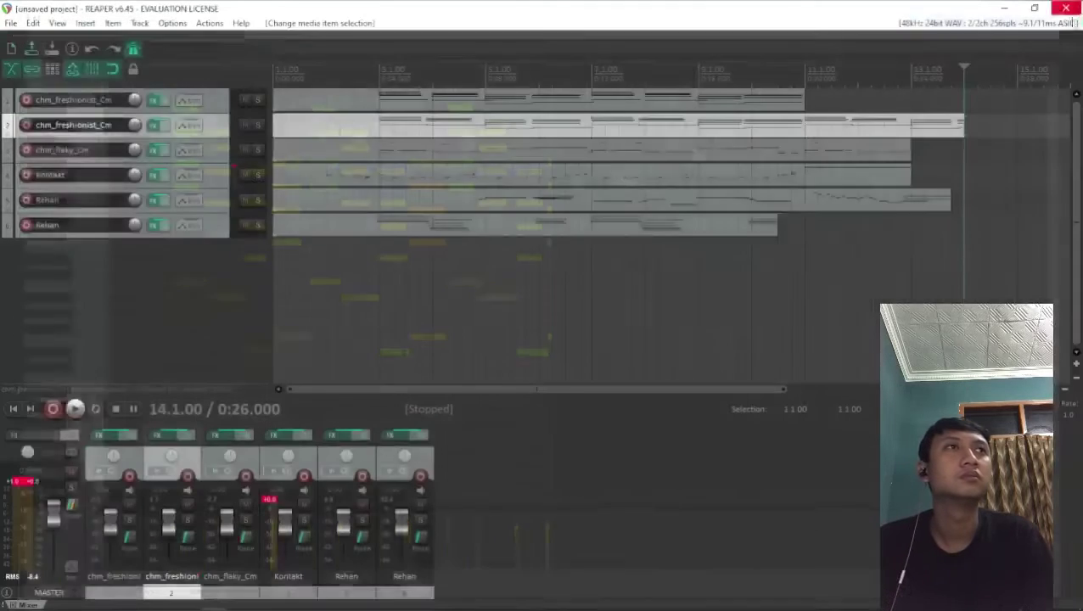
left_click_drag(966, 125, 1017, 126)
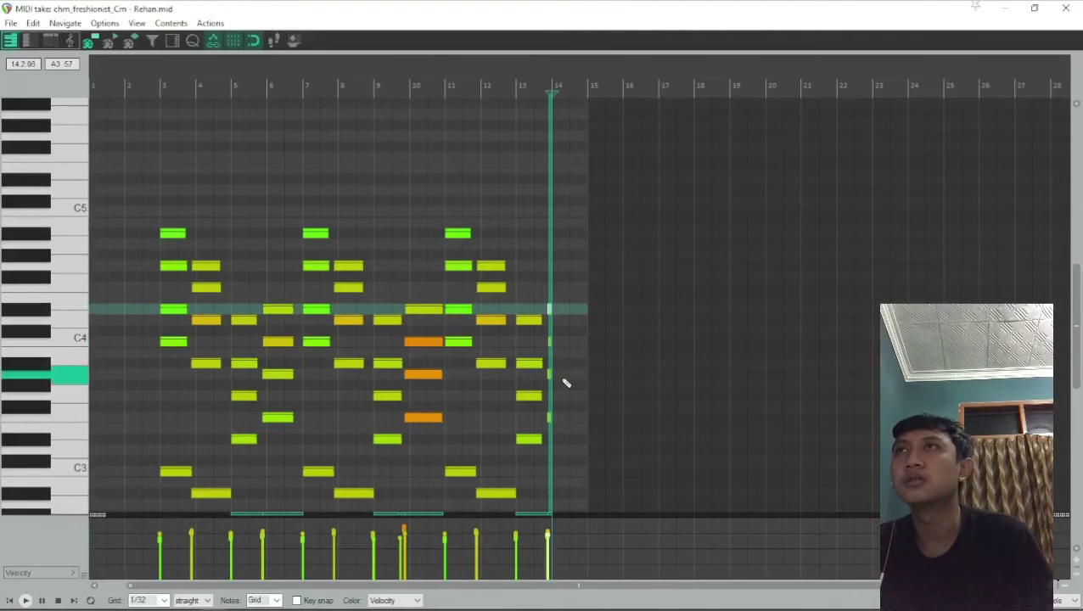
Try to lengthen the D#4 note of the last chord before measure 14, undo it, and zoom in on that chord.
scroll(543, 378, "down", 2)
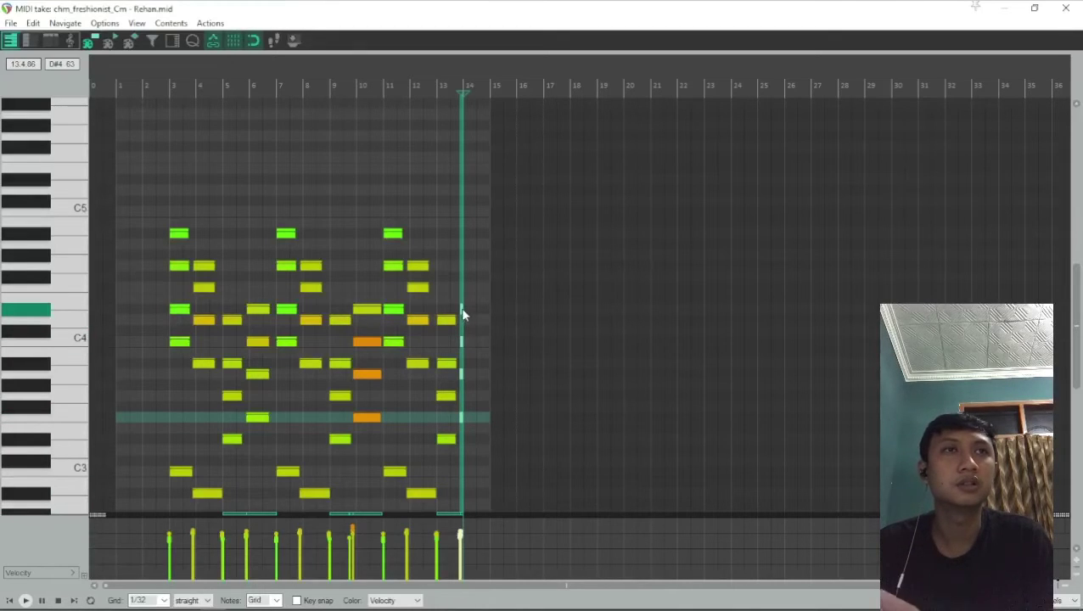
left_click_drag(467, 318, 492, 316)
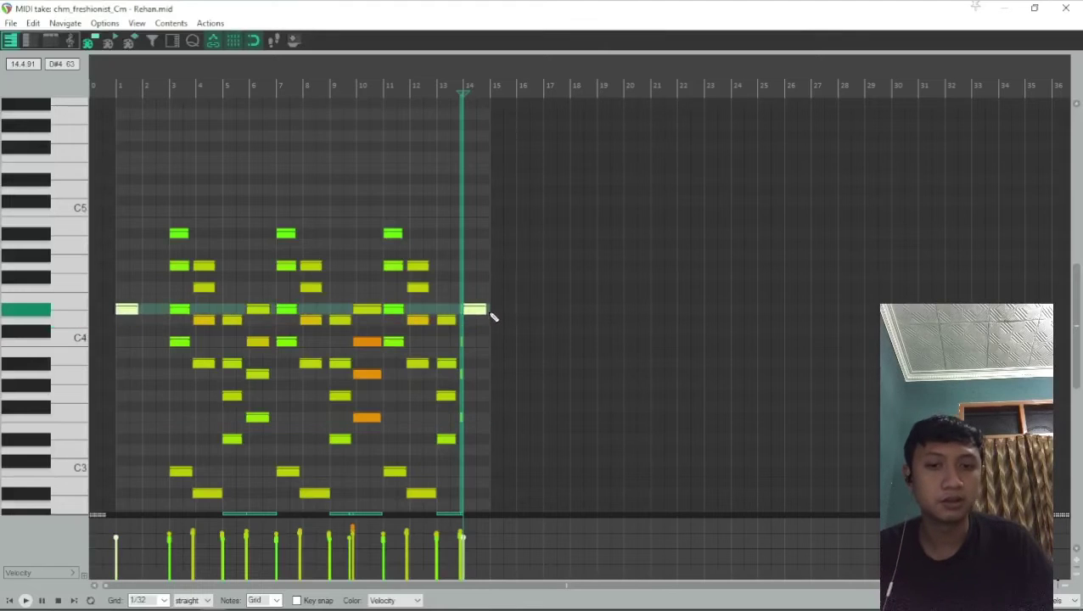
key("ctrl+z")
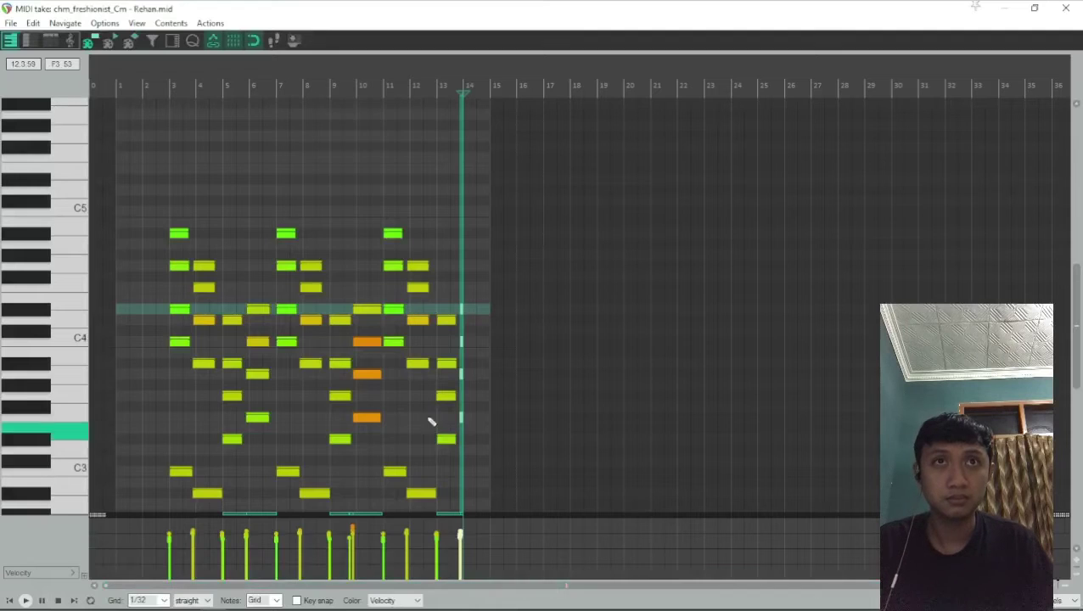
scroll(430, 420, "up", 5)
scroll(533, 416, "up", 4)
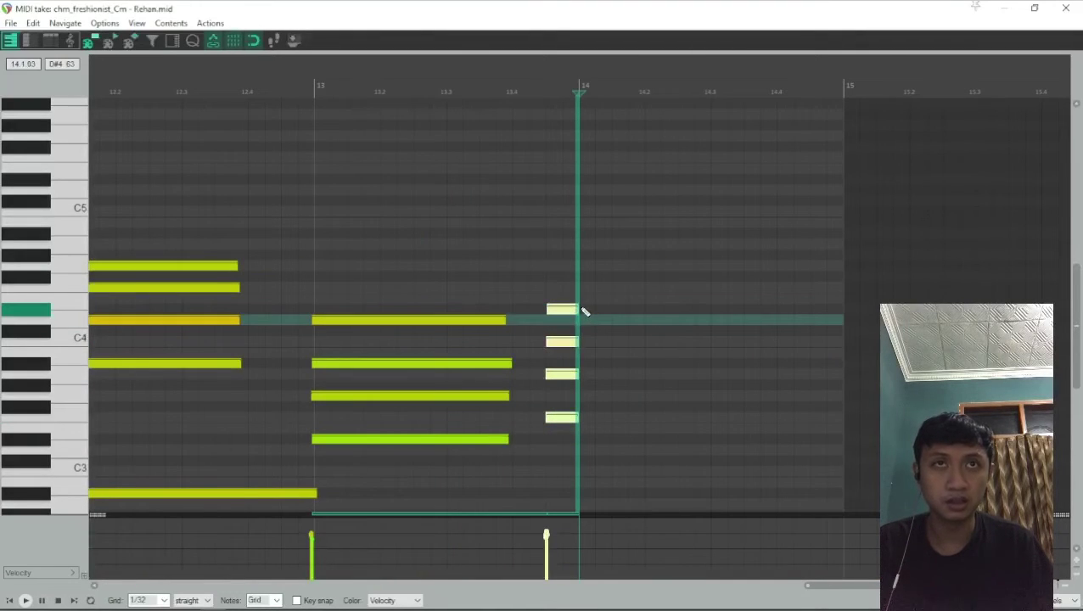
Close the MIDI editor and shorten track 2's MIDI item so that it ends just past measure 14.
left_click(1065, 7)
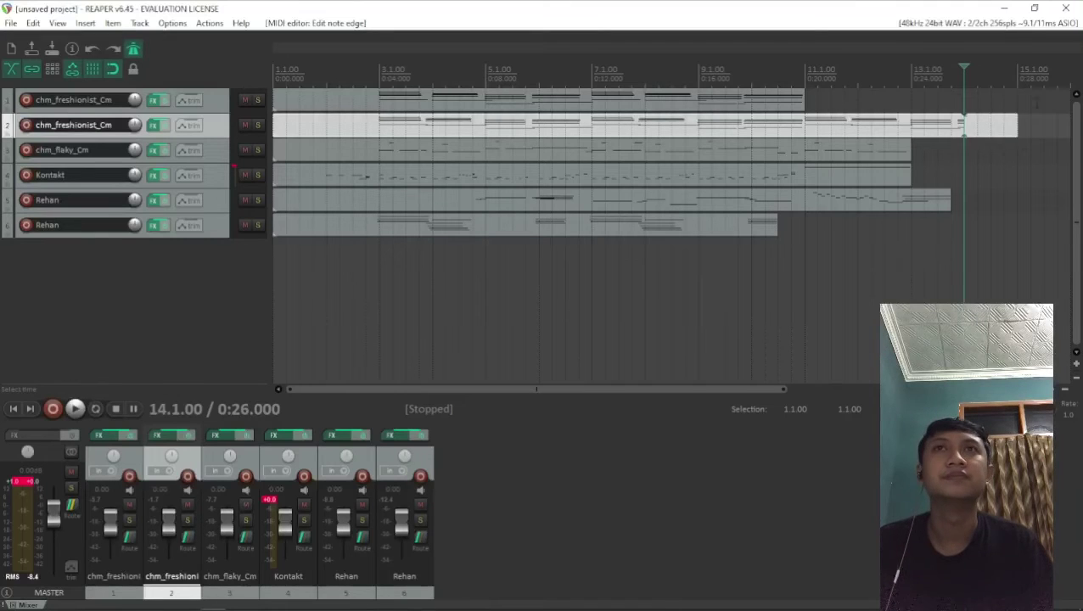
left_click_drag(1018, 133, 977, 133)
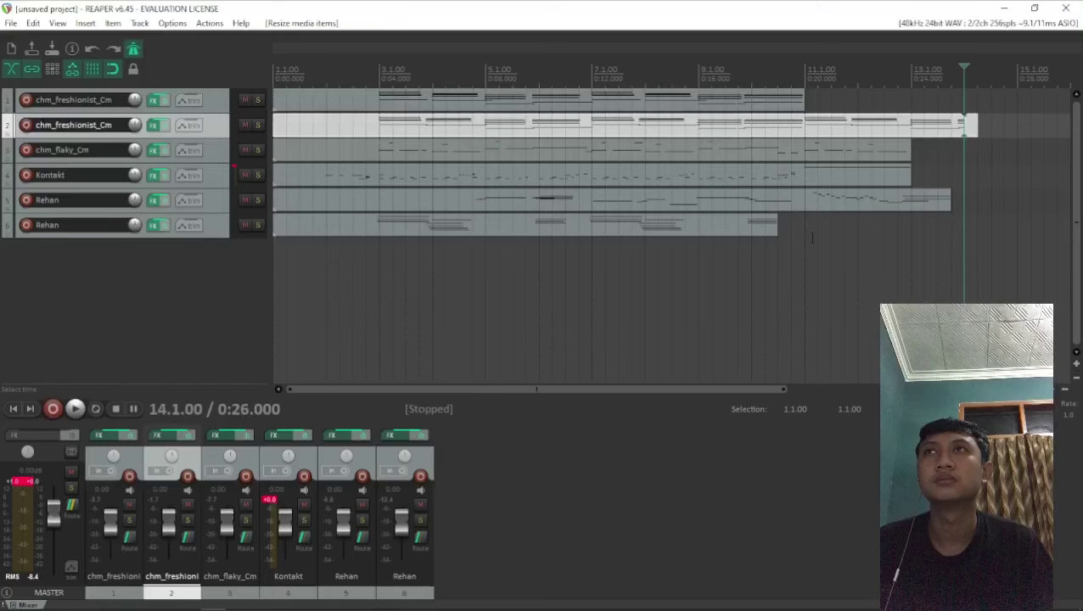
left_click(11, 23)
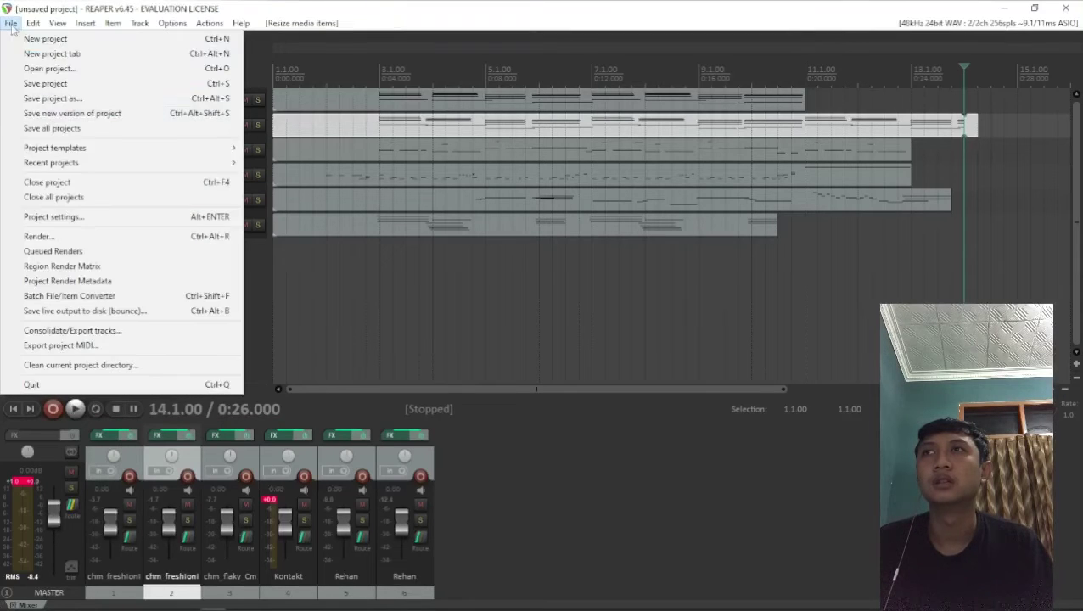
left_click(51, 236)
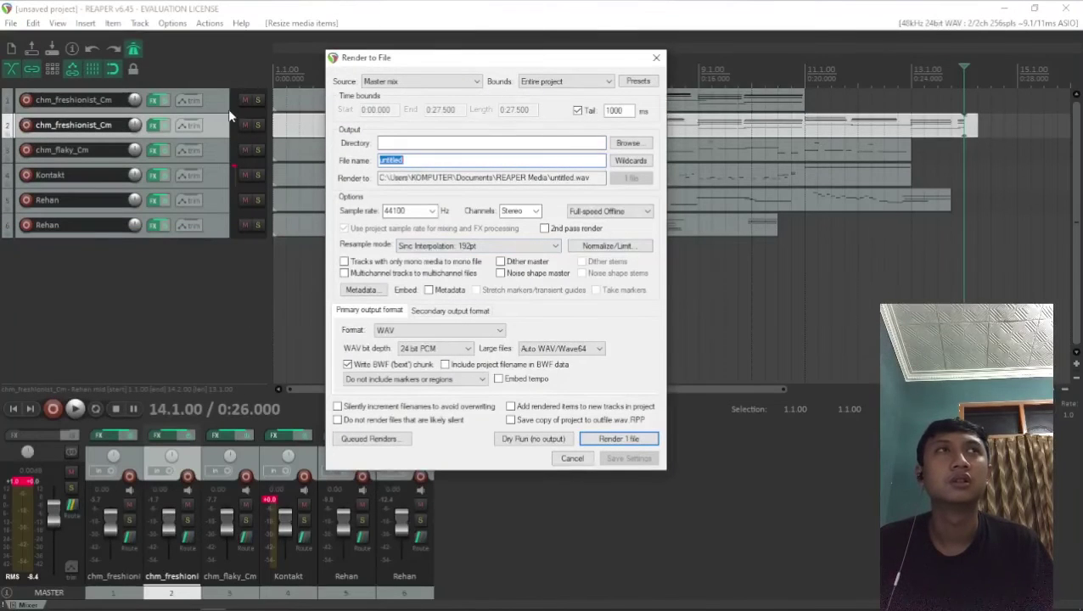
left_click(658, 59)
Select all six tracks and open the render settings, naming the output file Kelompok muskom.
left_click(217, 102)
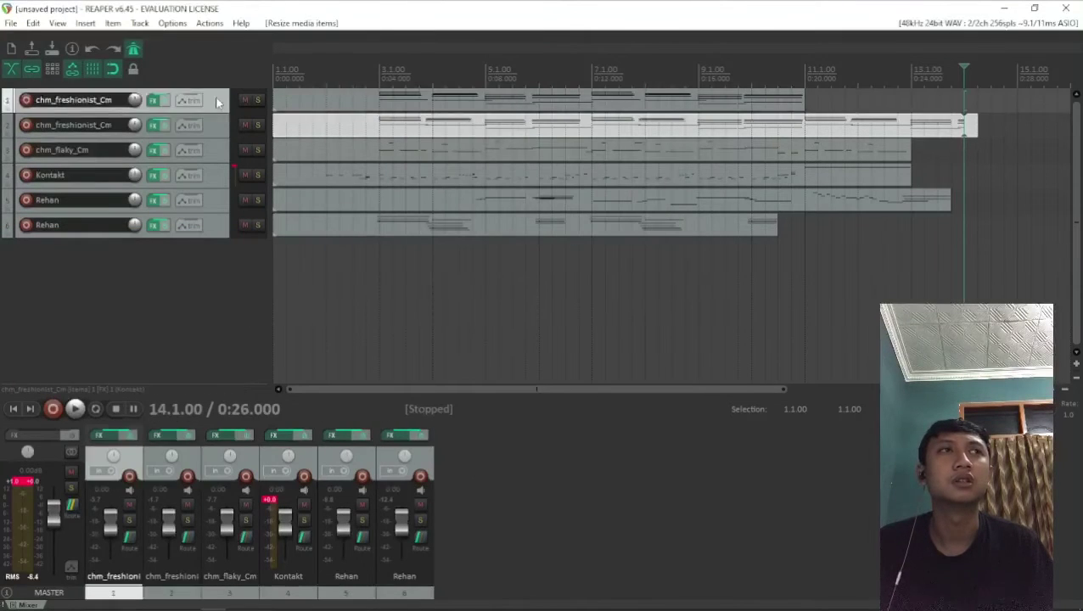
left_click(224, 223, "shift")
left_click(11, 23)
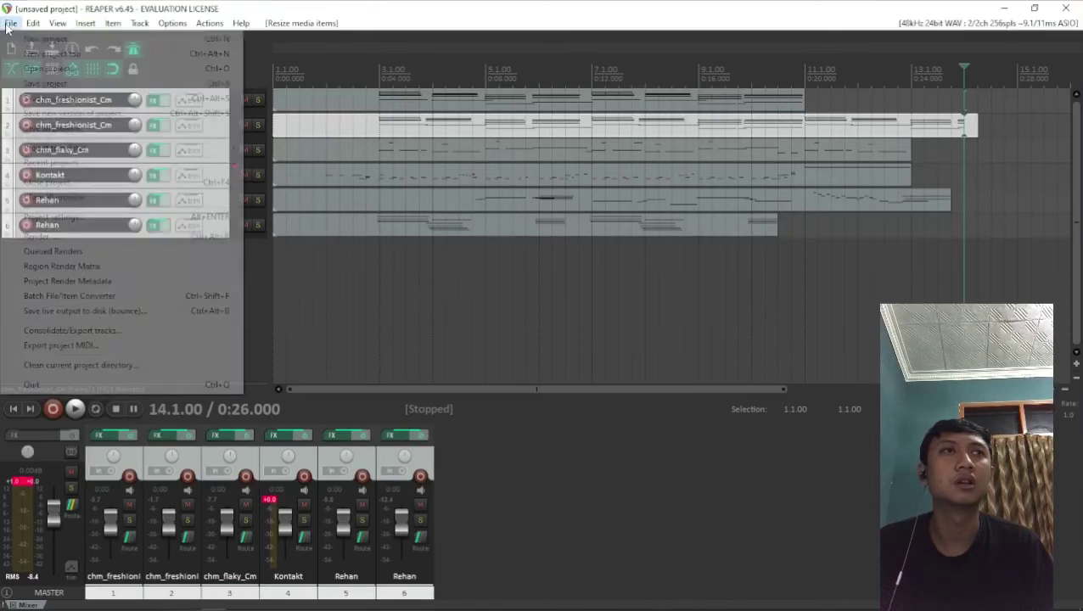
left_click(34, 237)
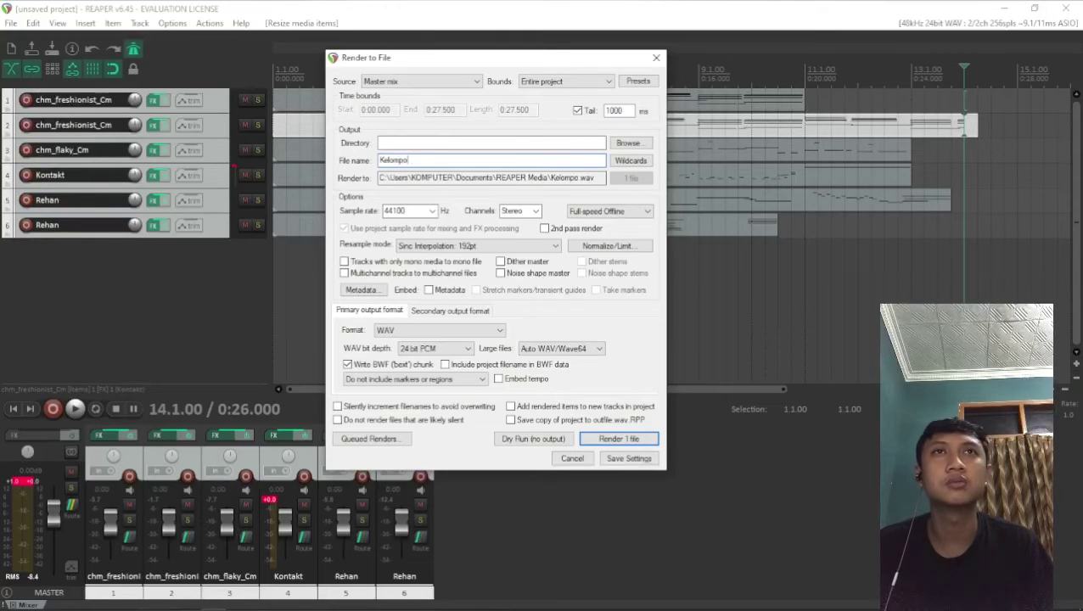
type("muskom")
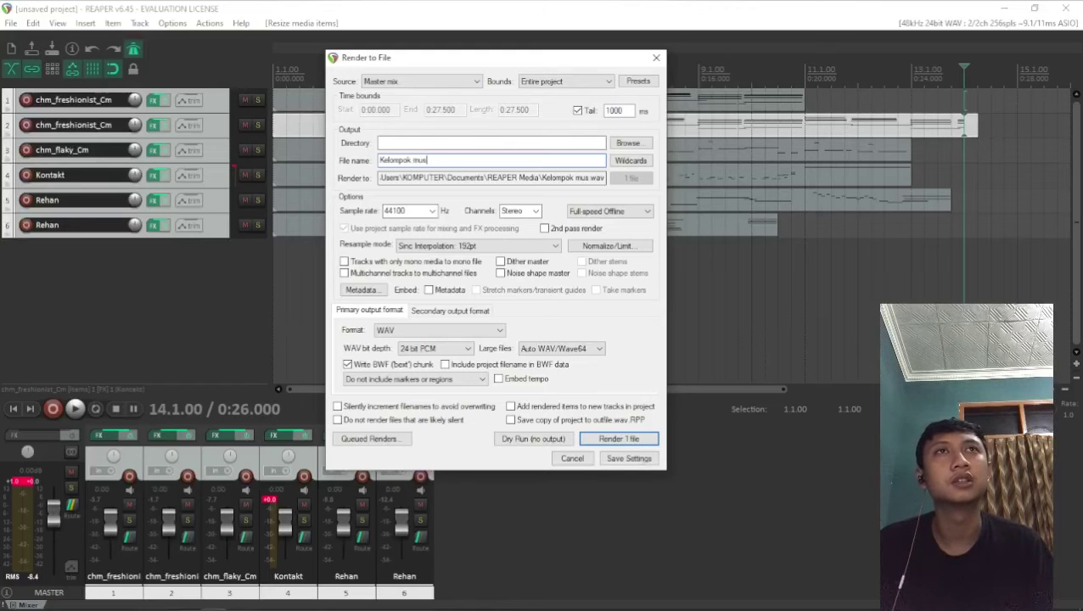
Create a new folder named muskom on drive D: and set it as the render output directory.
left_click(632, 144)
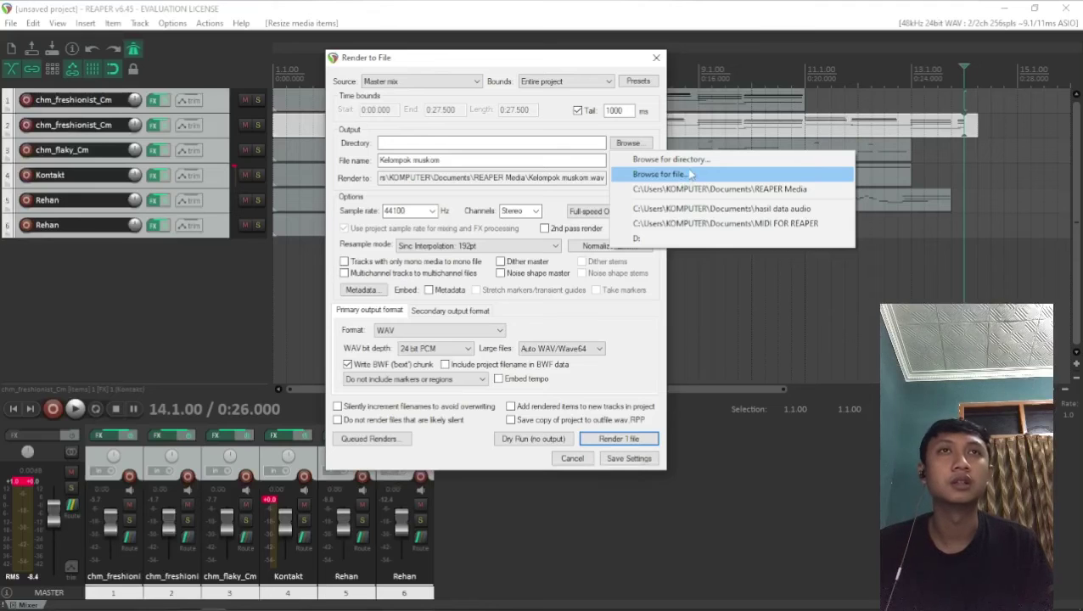
left_click(696, 174)
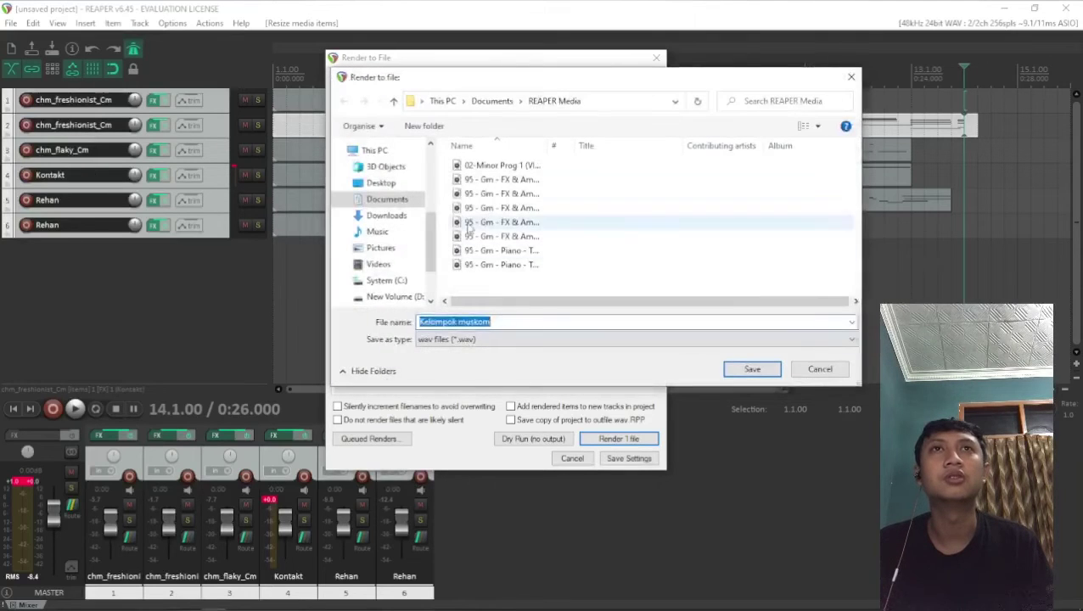
left_click(398, 199)
scroll(536, 249, "down", 10)
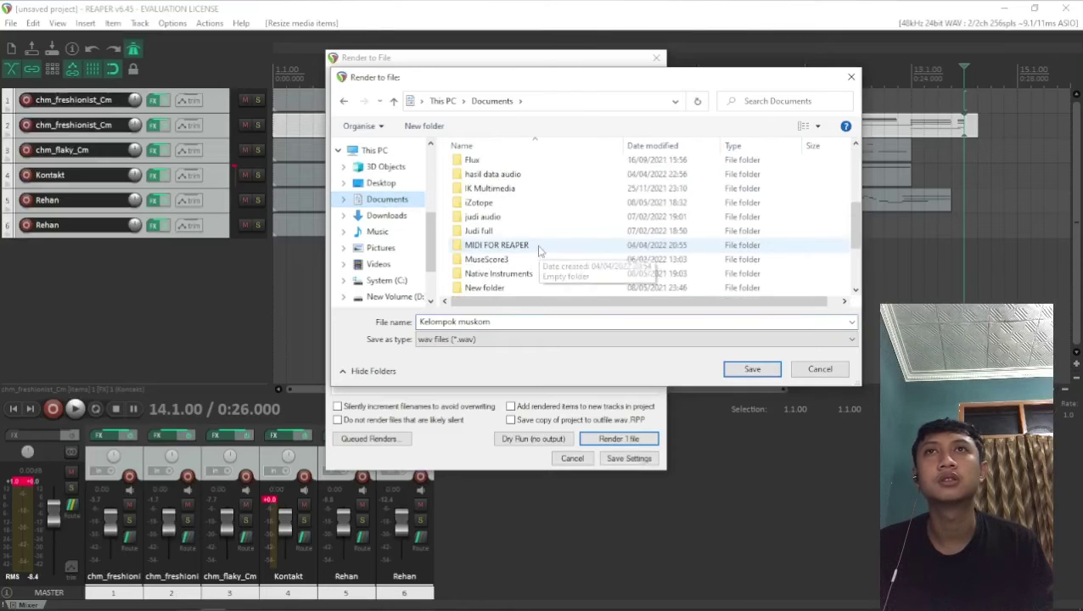
left_click(387, 215)
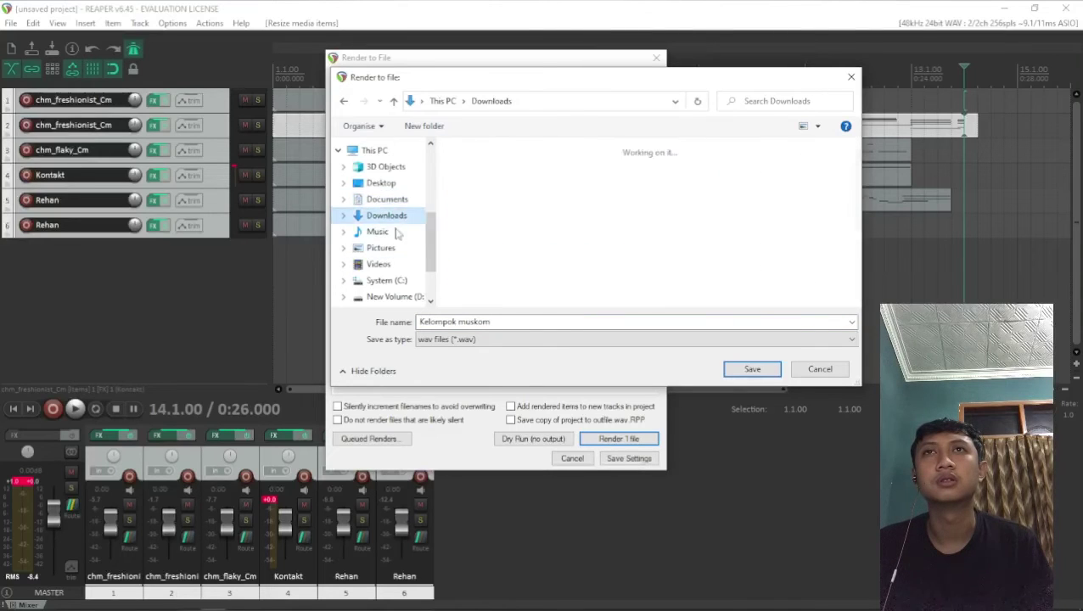
scroll(392, 225, "down", 2)
left_click(397, 227)
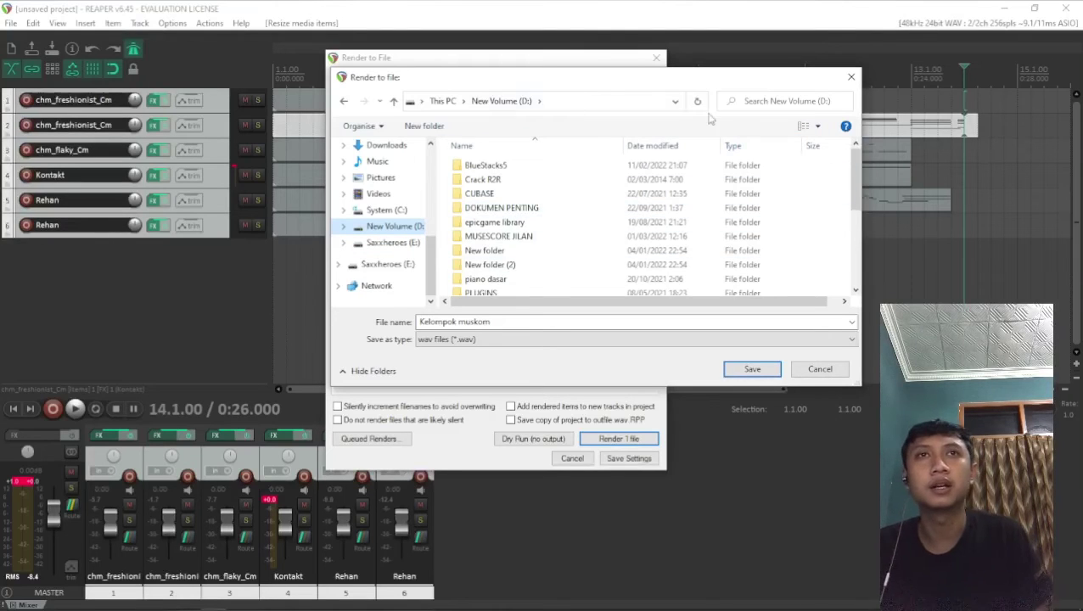
left_click(436, 127)
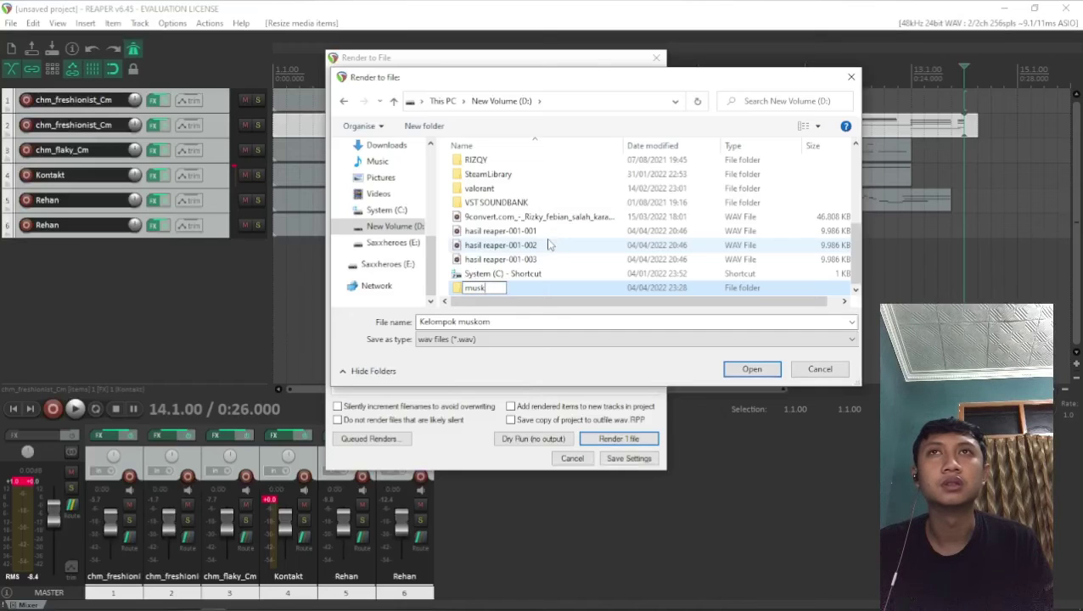
left_click(737, 370)
left_click(737, 374)
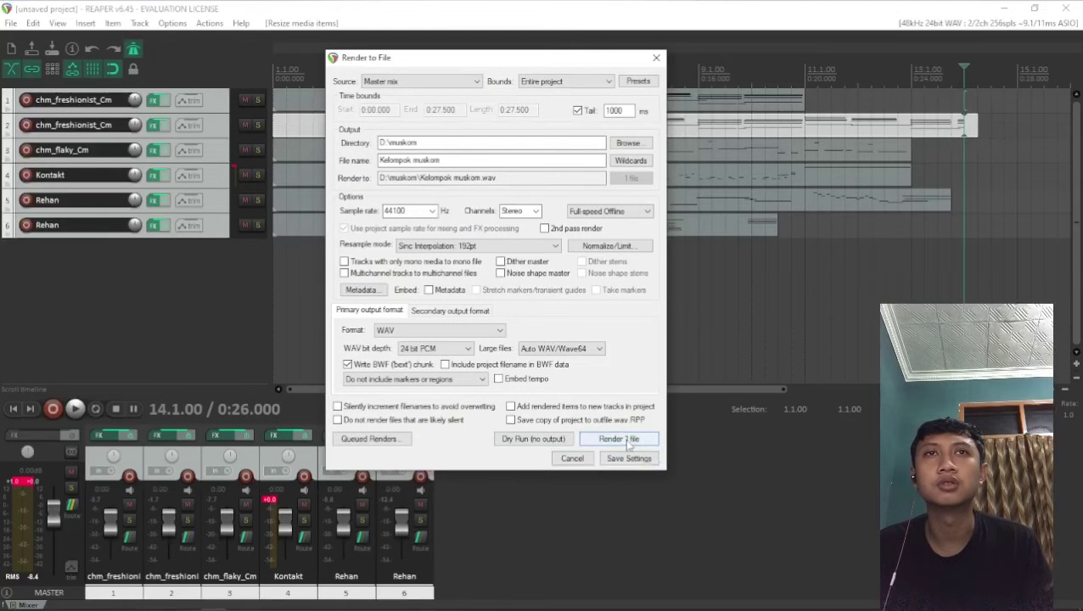
Render the selected tracks as stems in WAV format at 48000 Hz and 24 bit PCM, and close the render windows.
left_click(420, 82)
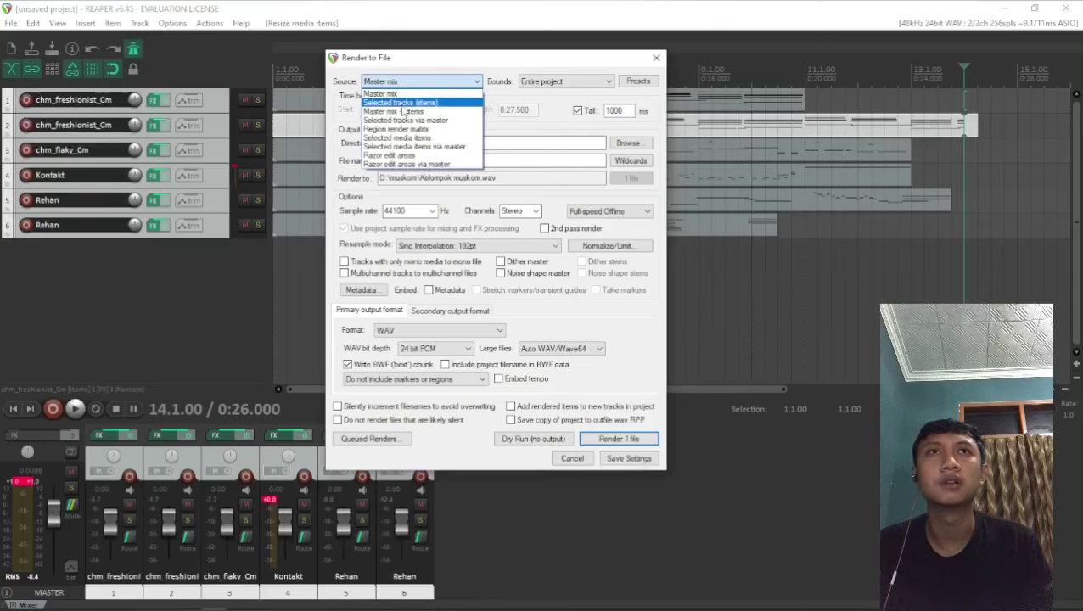
left_click(400, 103)
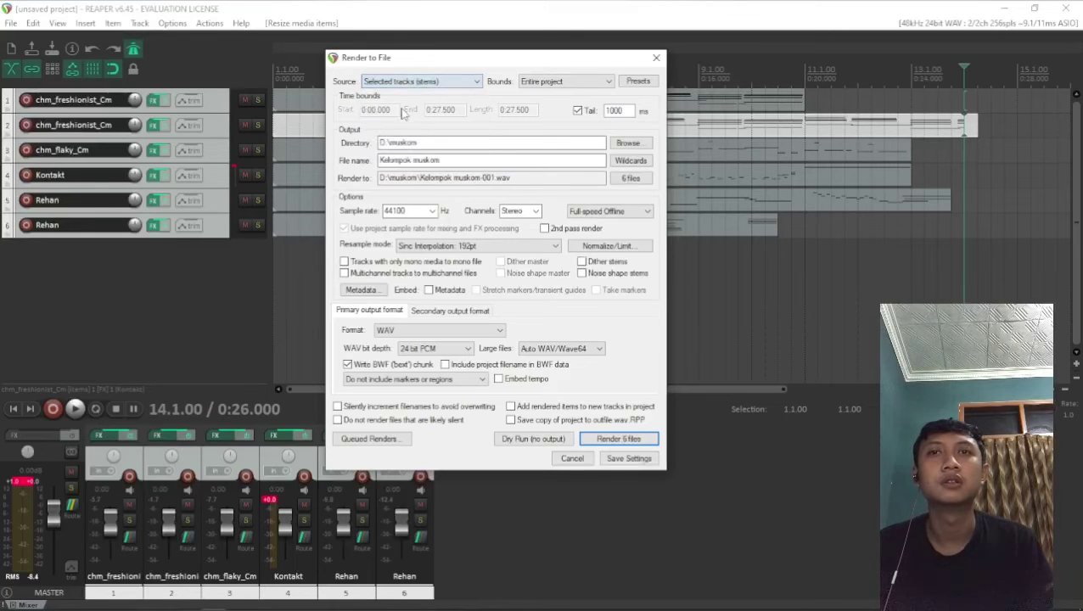
double_click(407, 212)
left_click(432, 211)
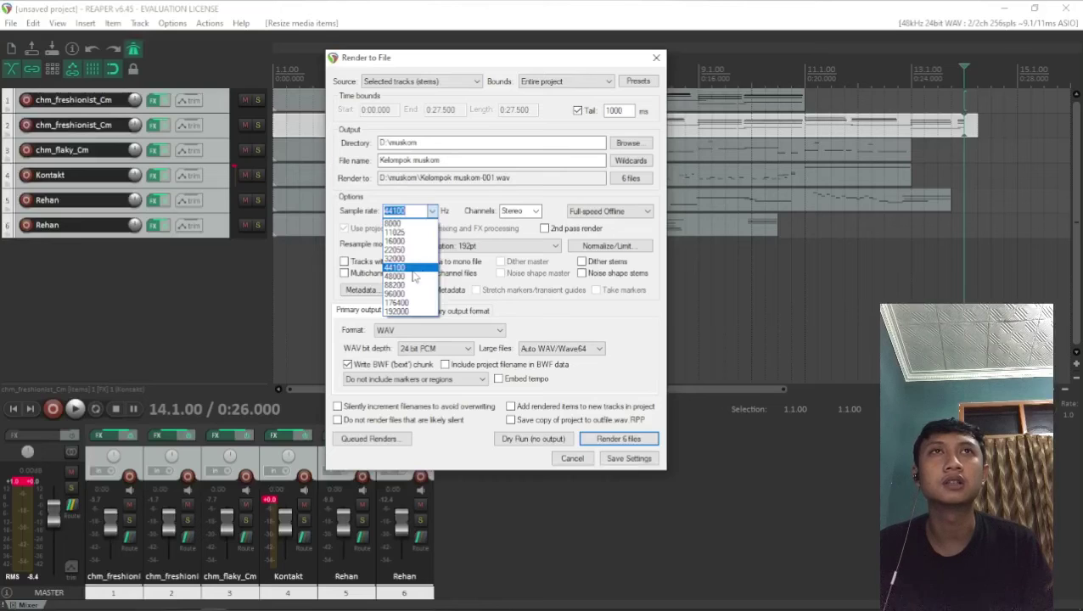
left_click(411, 277)
left_click(465, 348)
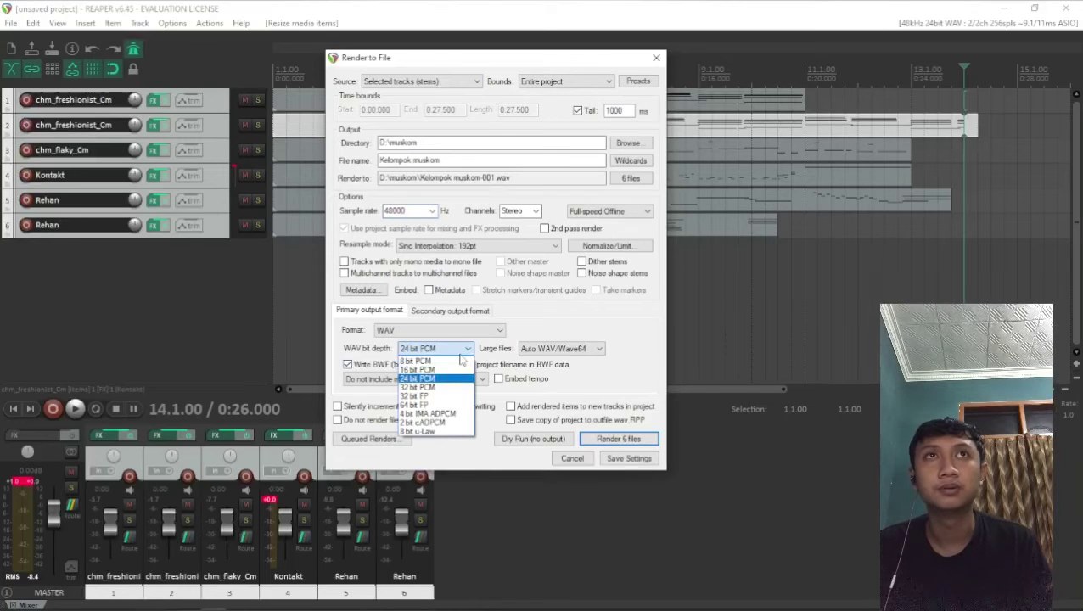
left_click(424, 379)
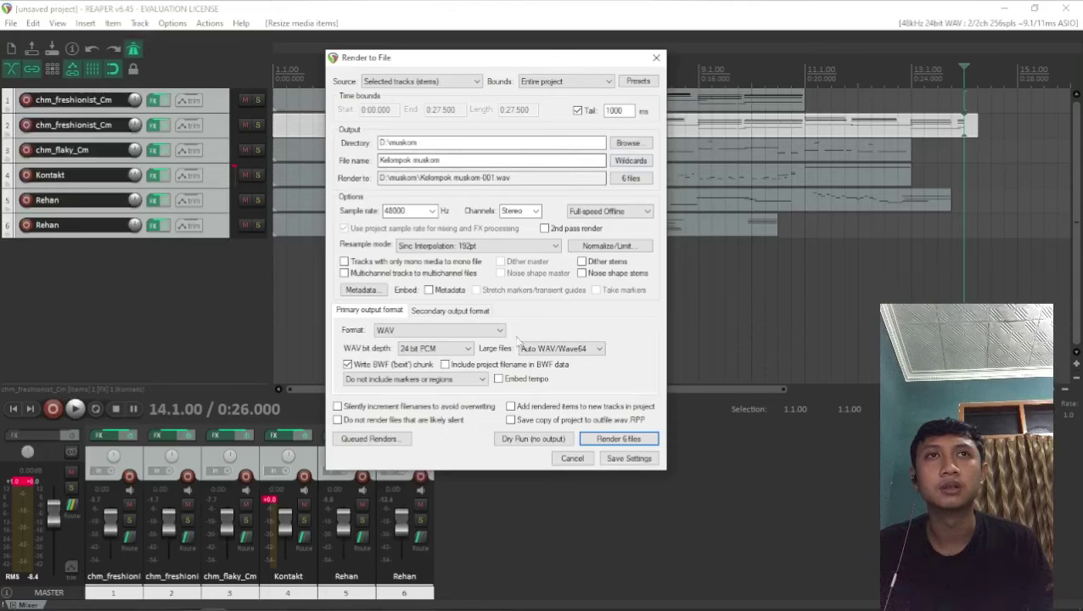
left_click(602, 440)
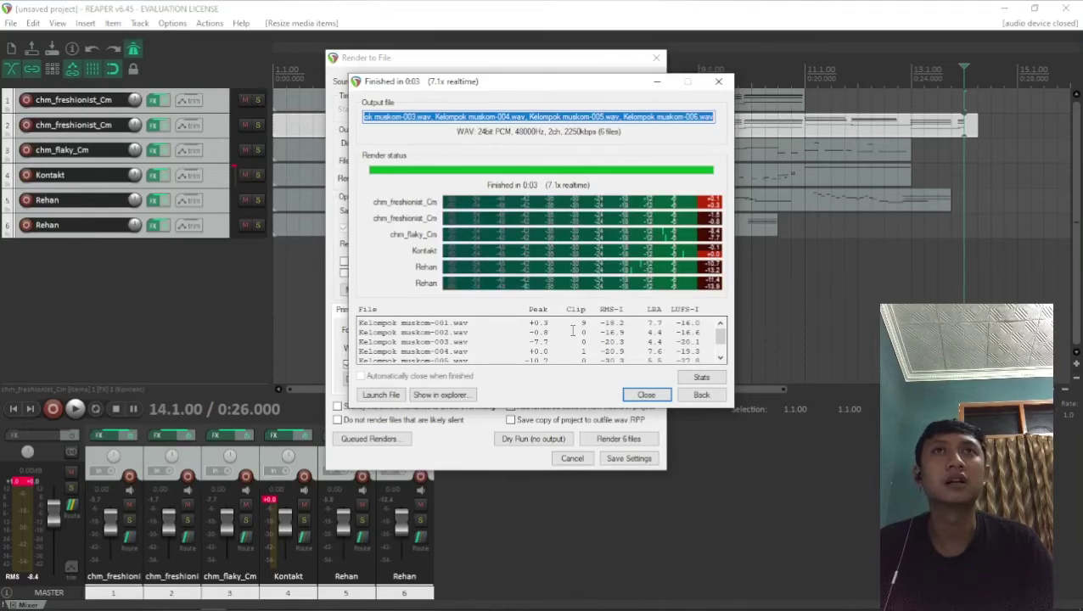
left_click(657, 396)
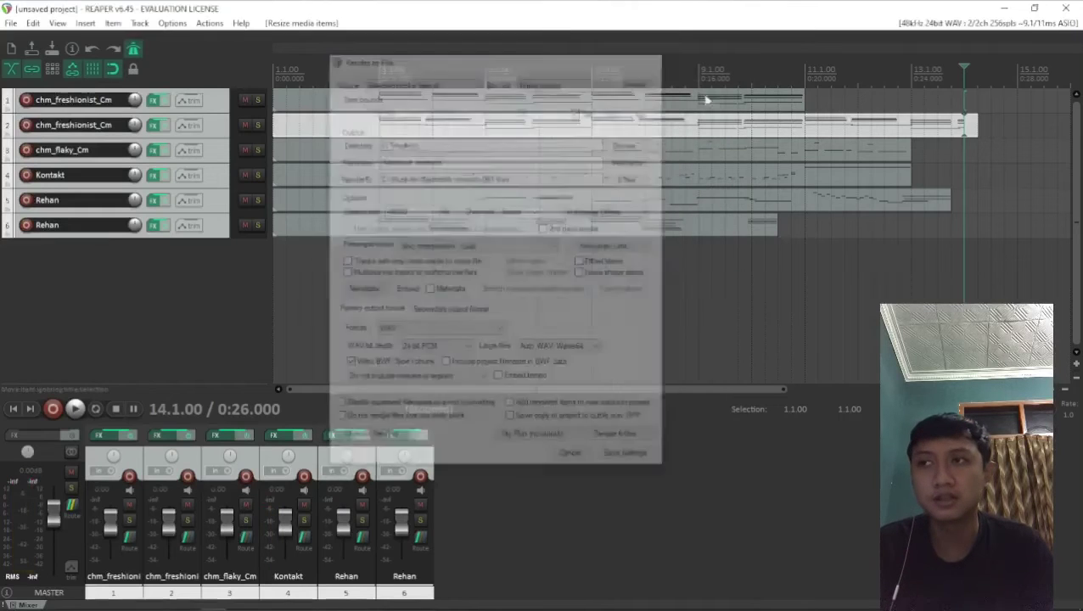
key("alt+Tab")
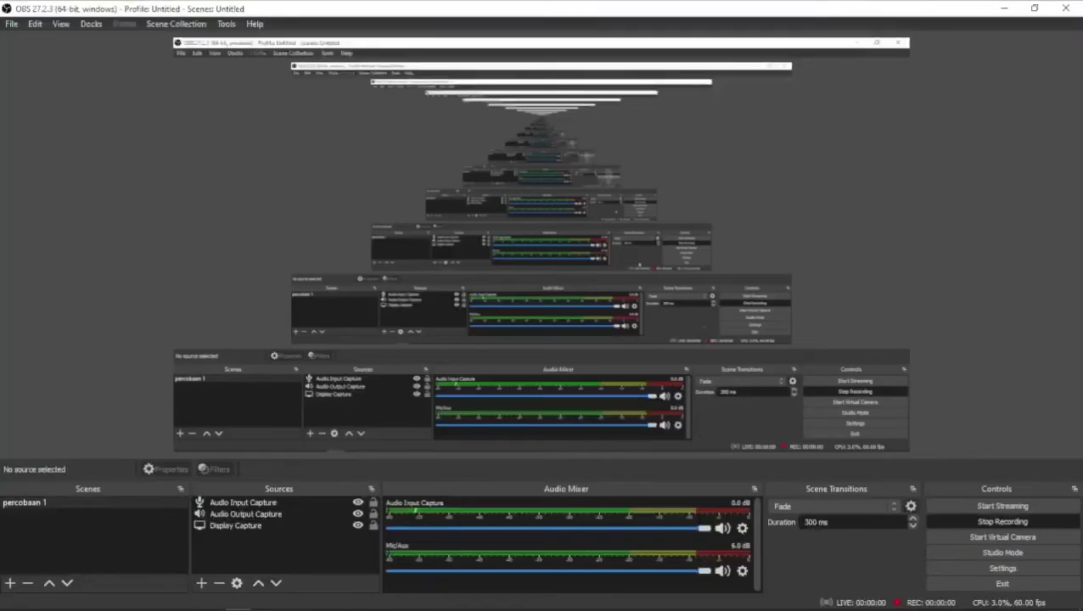
left_click(212, 600)
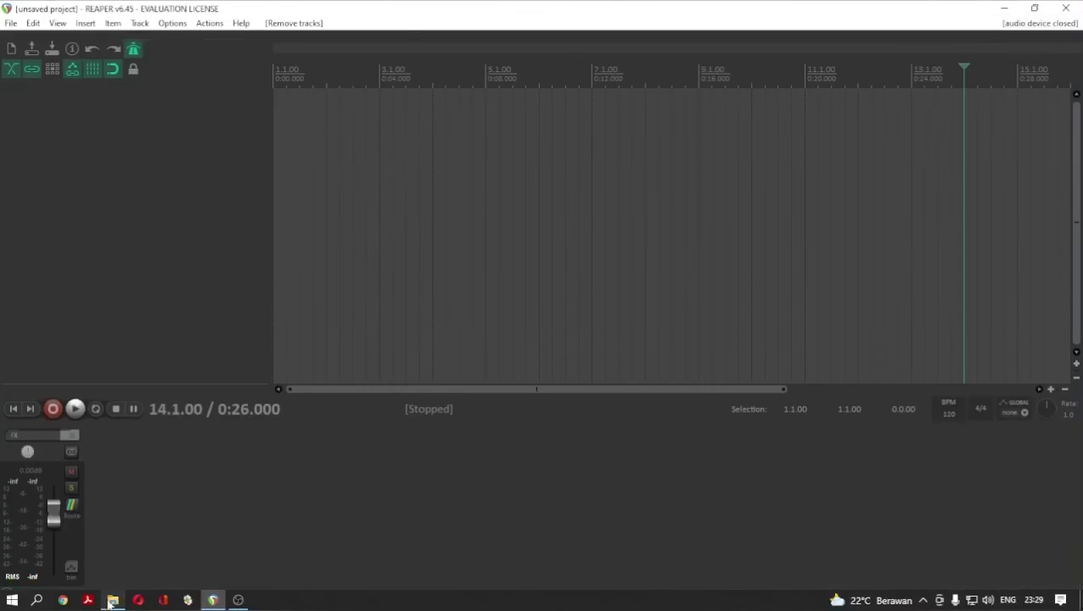
Switch to File Explorer and browse to New Volume (D:).
left_click(112, 600)
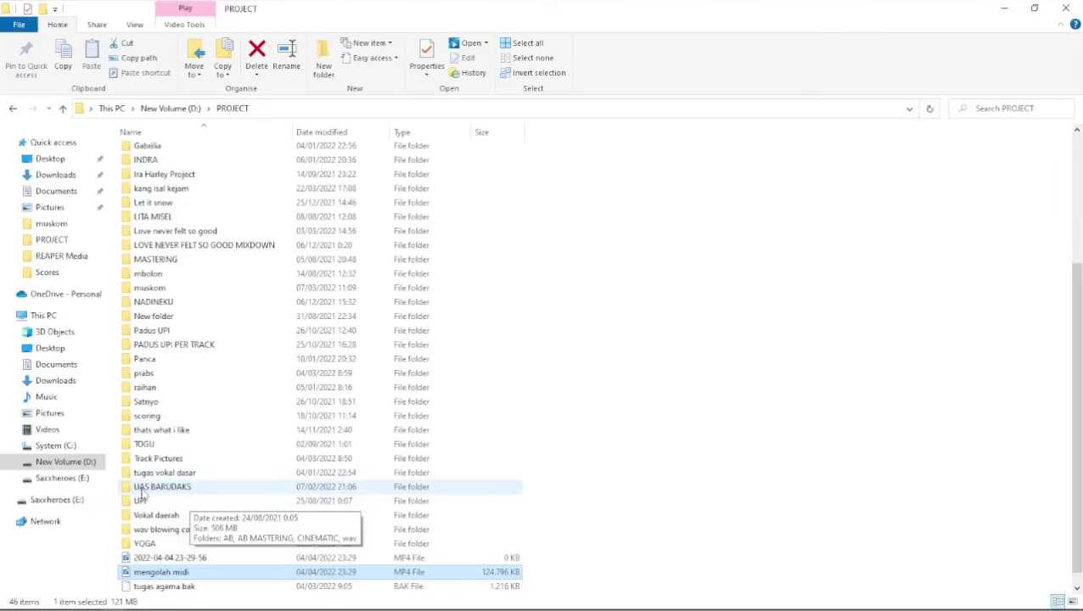
left_click(49, 193)
scroll(195, 488, "down", 2)
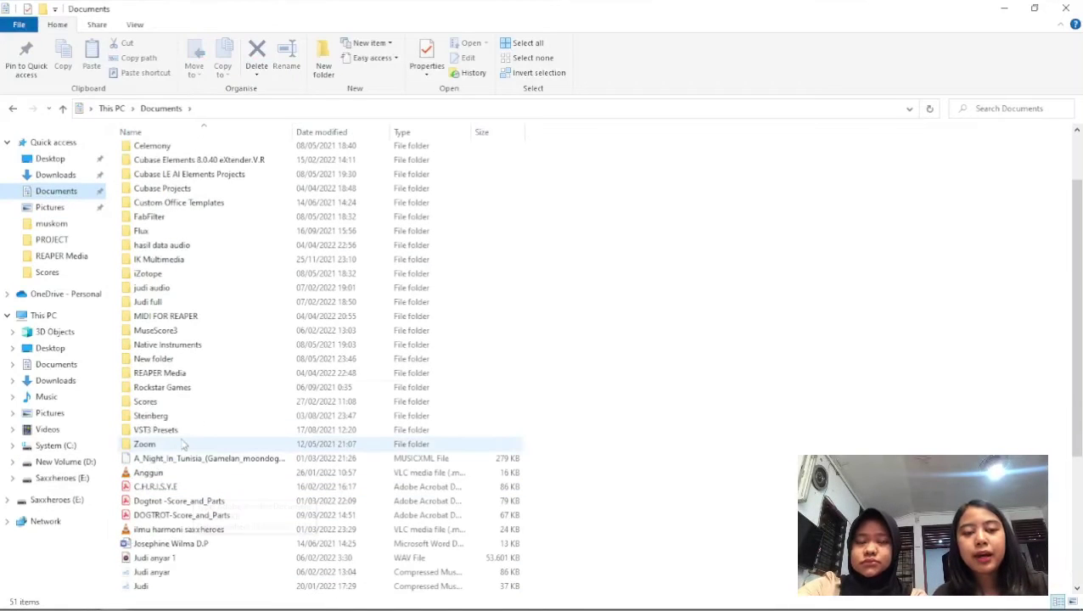
left_click(59, 446)
left_click(64, 463)
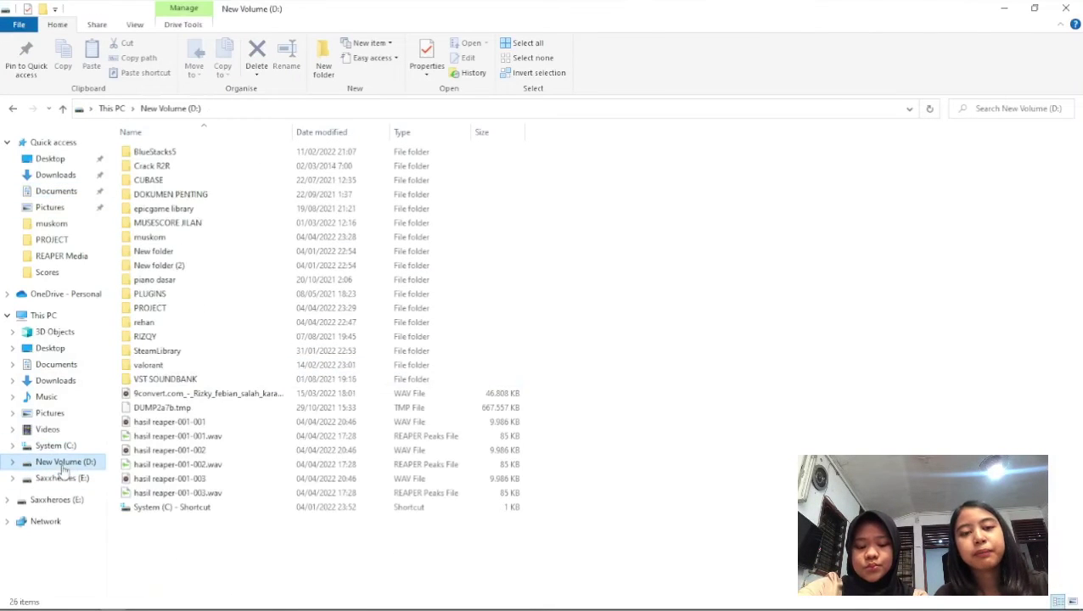
Open the muskom folder on drive D: and import its six rendered WAV stems into REAPER on separate tracks.
left_click(155, 282)
key("m")
left_click(165, 234)
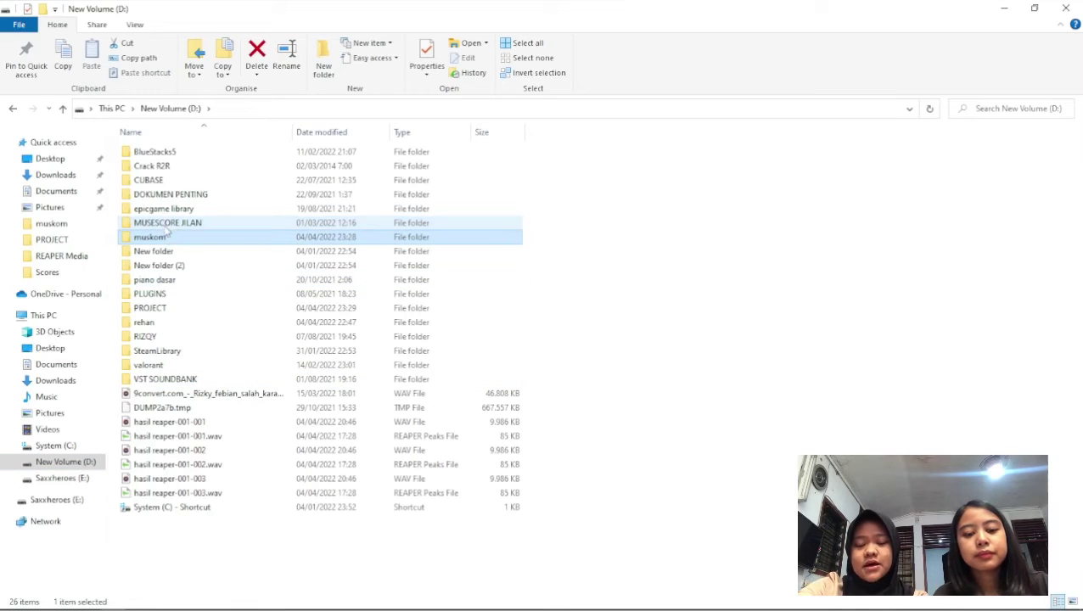
double_click(161, 238)
left_click_drag(164, 254, 280, 106)
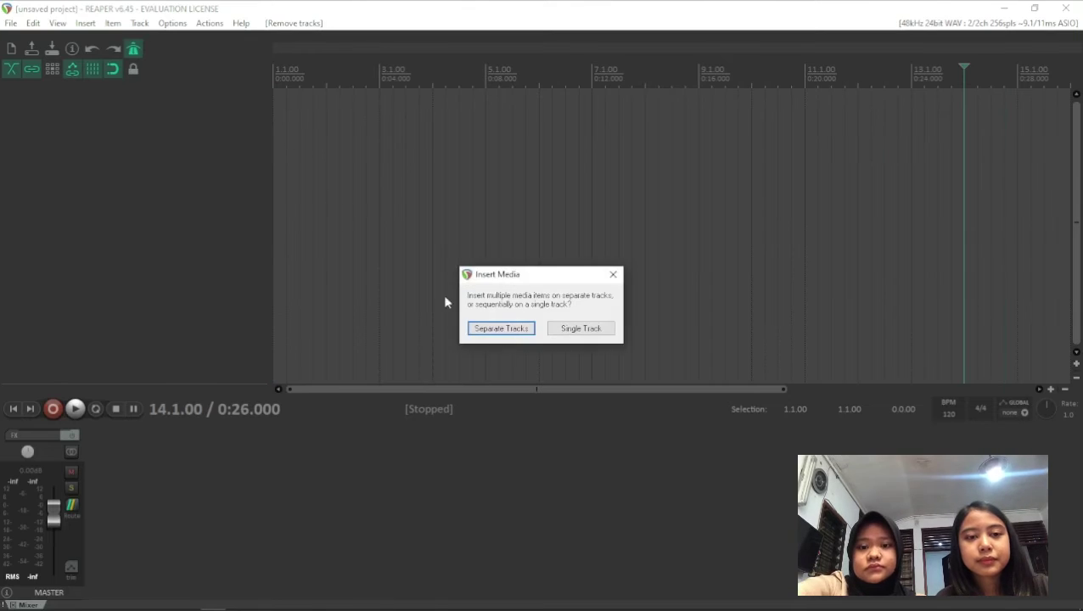
left_click(509, 330)
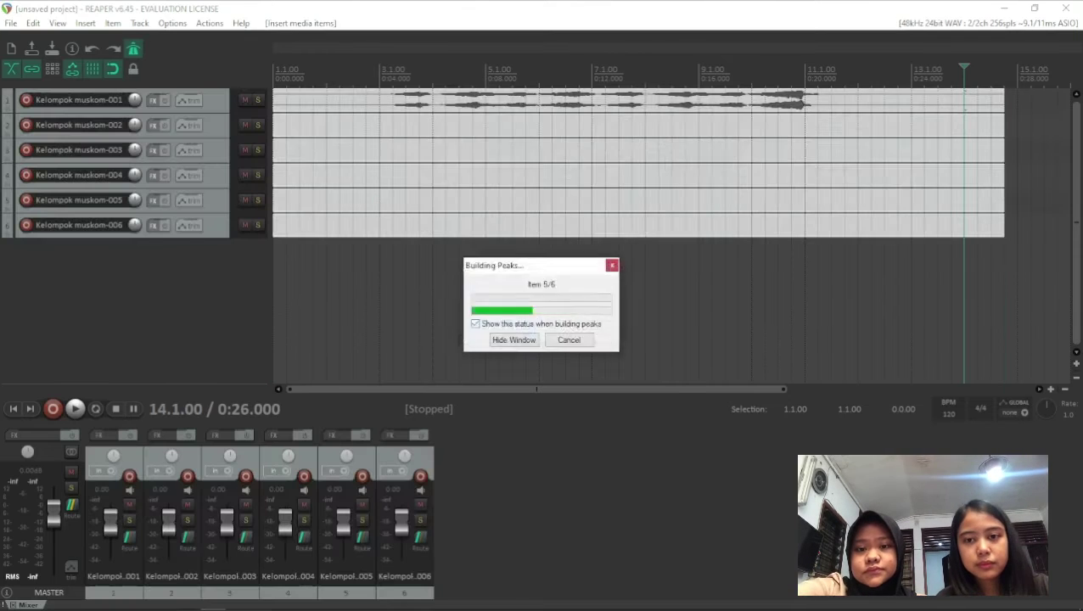
Play the imported stems together from 2.2.00 to check how they sound.
left_click(340, 72)
key("space")
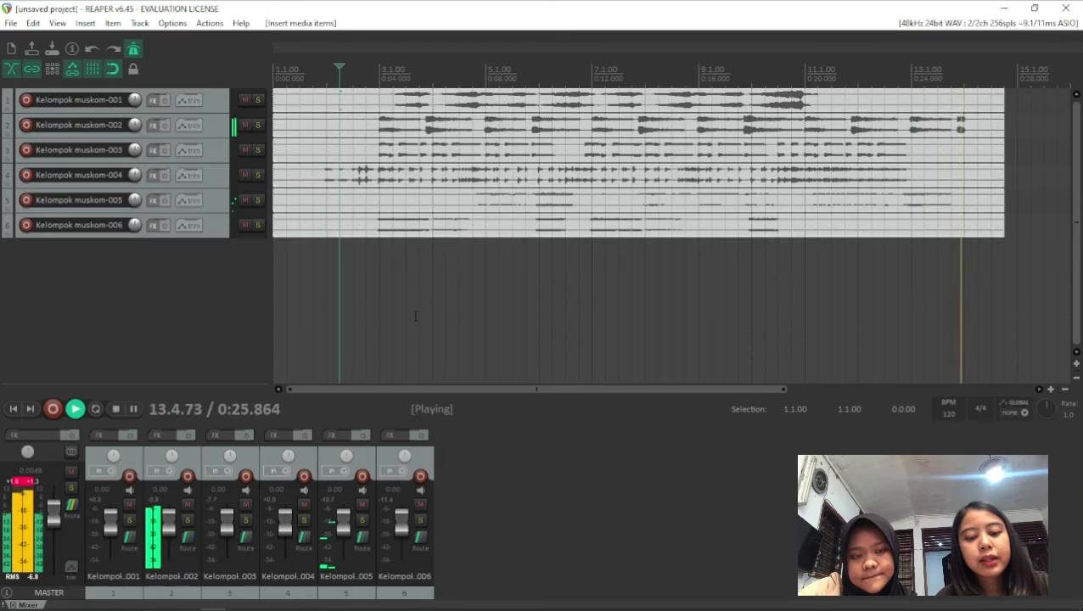
key("space")
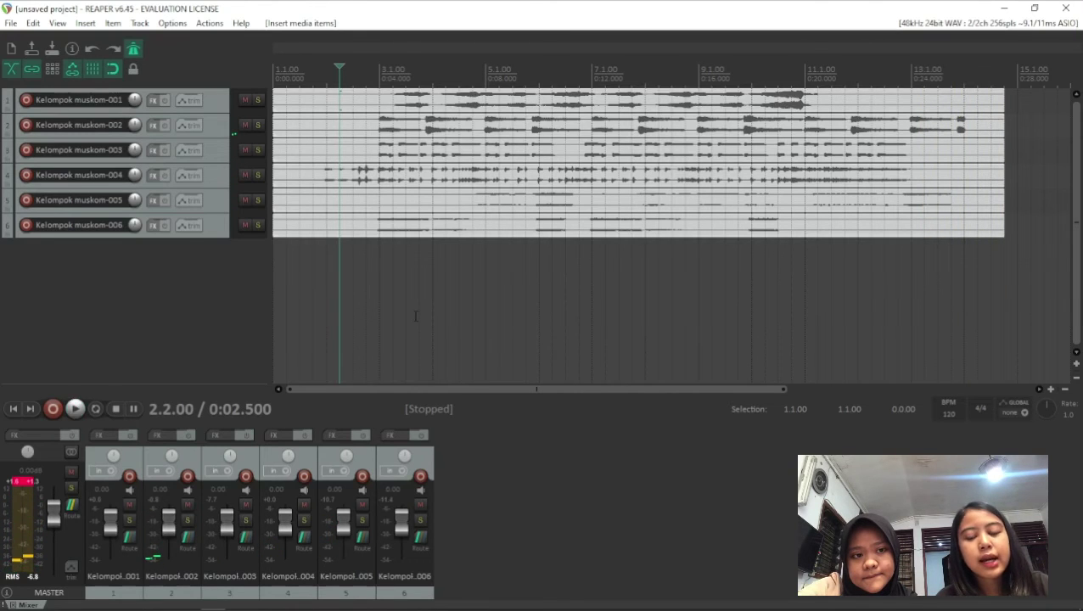
key("space")
key("space")
Trim the ends of the stems to around measure 14 and add a fade-out to the end of track 2's item.
scroll(939, 129, "up", 3)
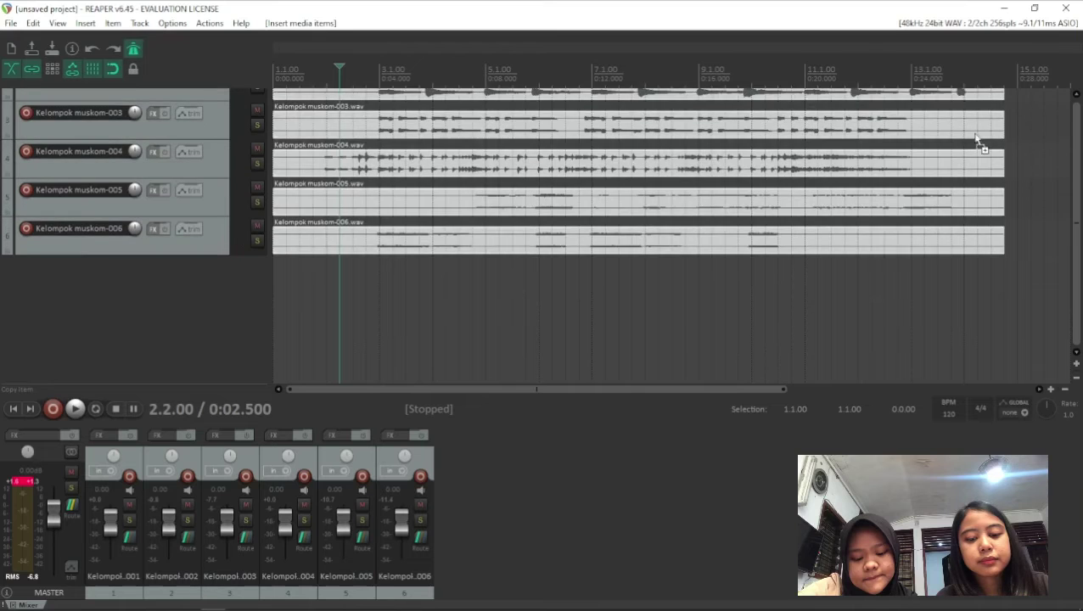
scroll(1018, 130, "down", 1)
scroll(1047, 131, "down", 2)
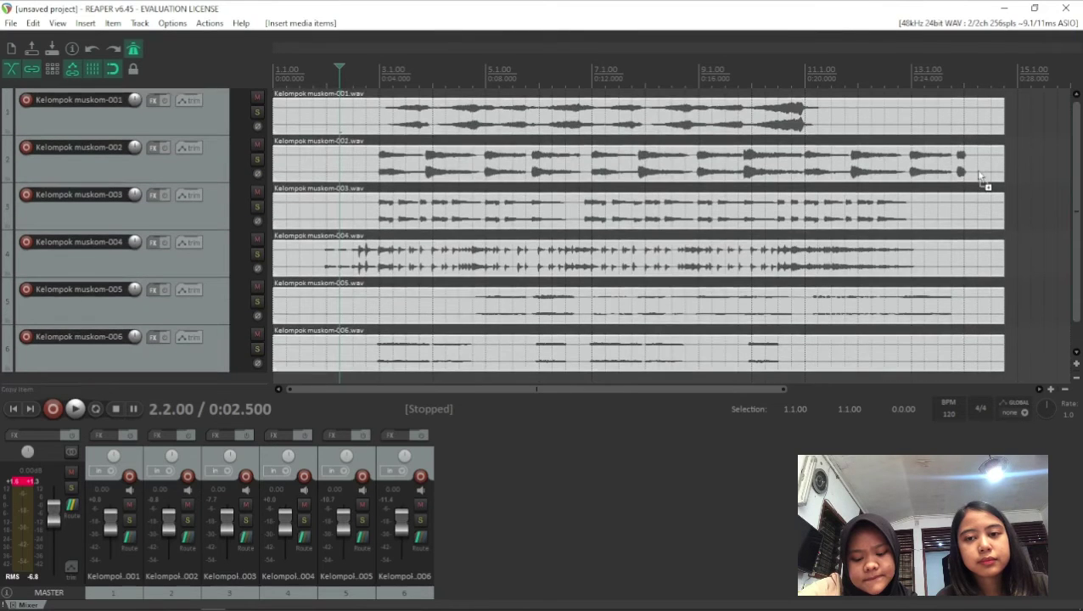
scroll(1048, 131, "up", 1)
left_click_drag(1003, 130, 931, 97)
Play the ending of the stems from 11.2.00 to check the trim and fade-out.
left_click(818, 72)
key("space")
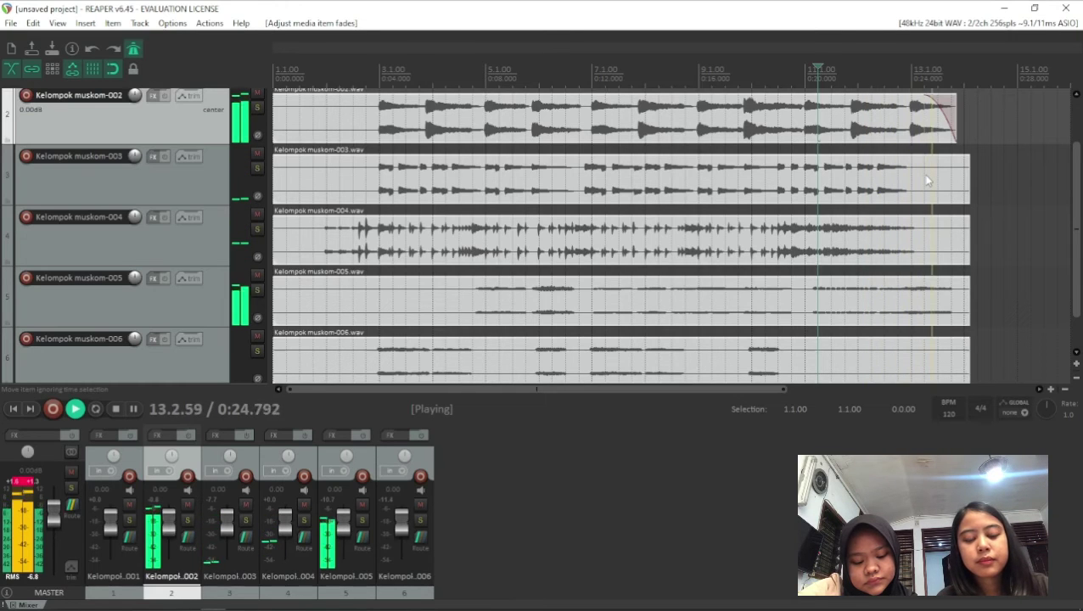
key("space")
key("space")
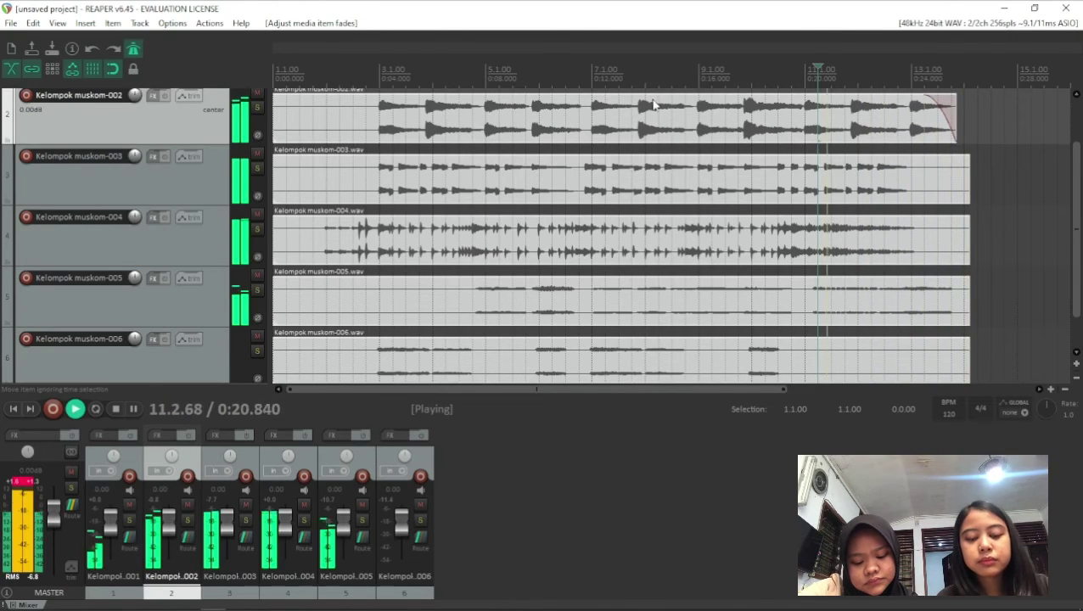
key("space")
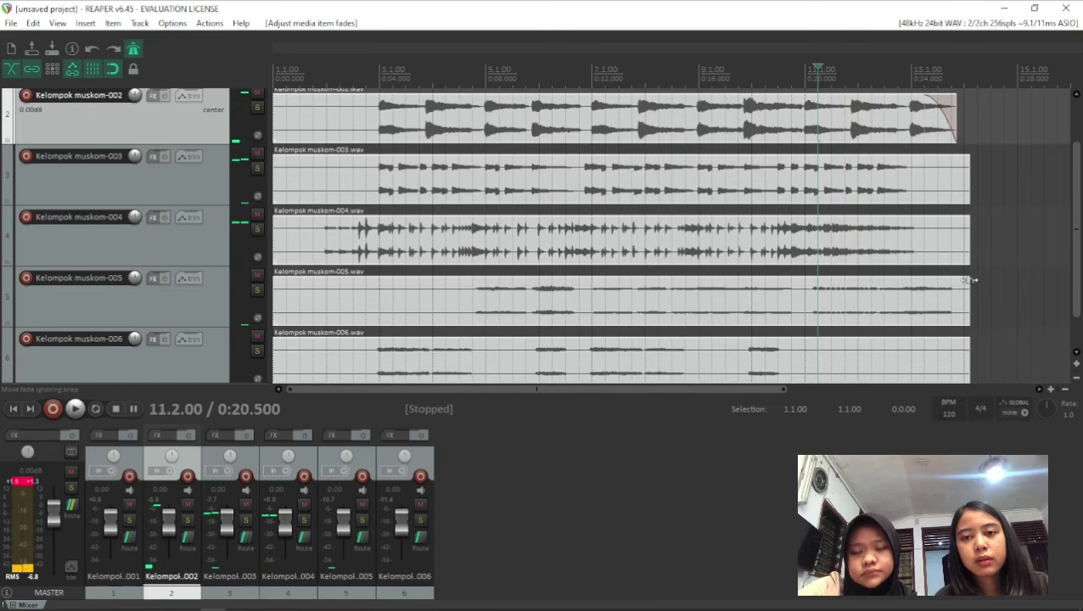
Add fade-outs starting at about measure 13 to the remaining stems and play back the ending.
left_click_drag(967, 277, 913, 274)
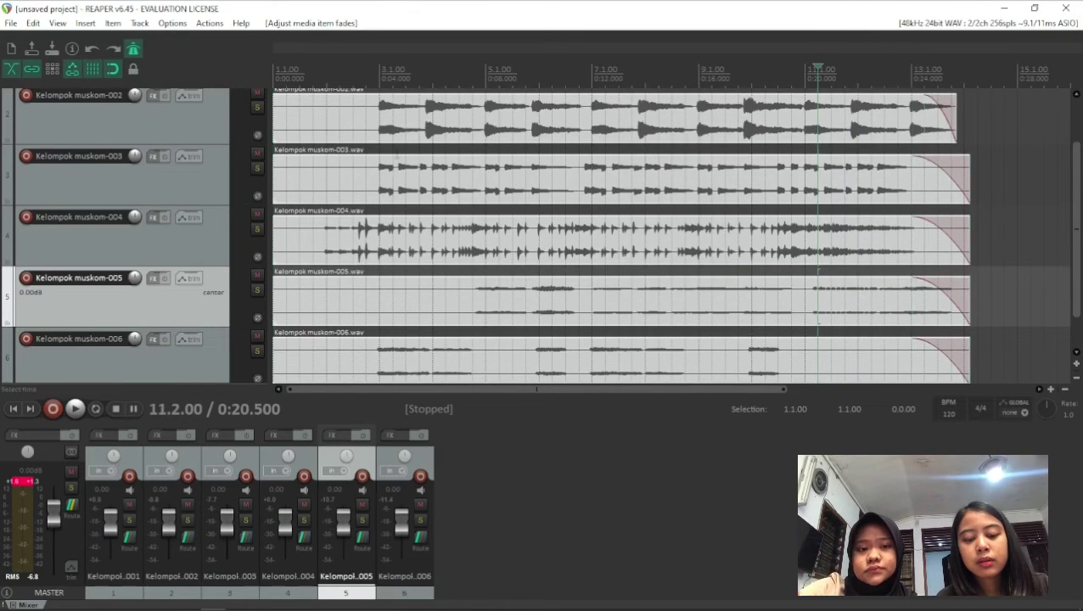
key("space")
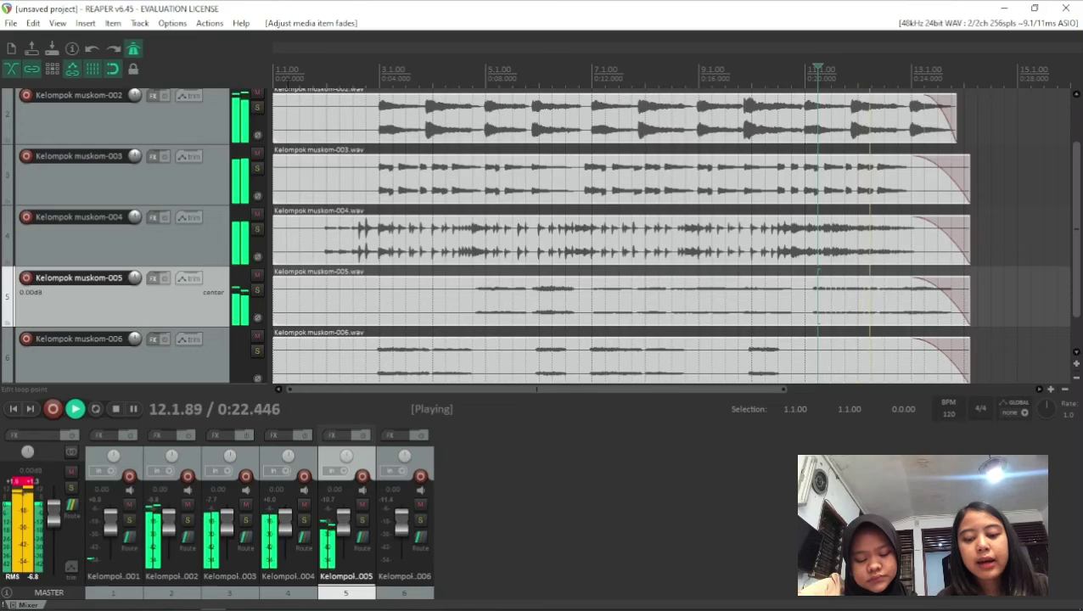
key("space")
Return to the project start and pan track 3 to 36% right, track 5 to 31% right and track 6 to 34% left.
key("Home")
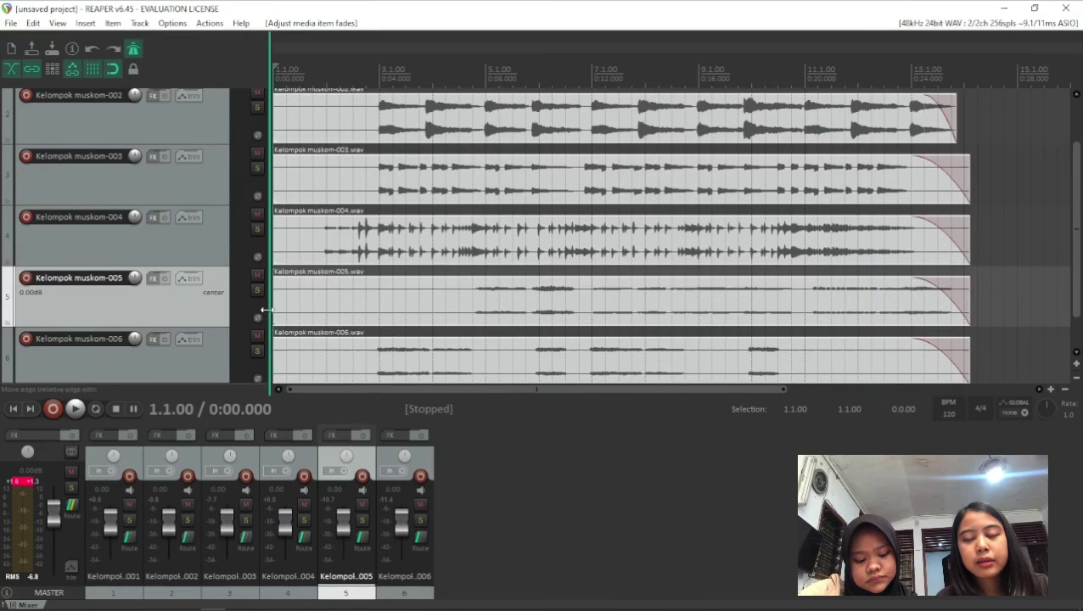
scroll(474, 259, "up", 2)
scroll(474, 259, "down", 4)
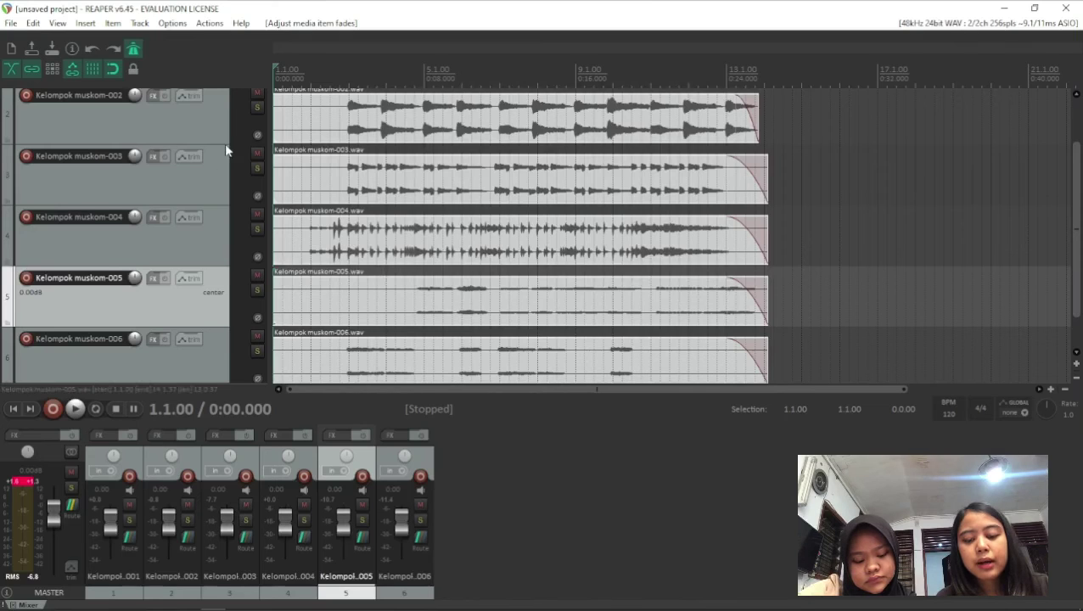
left_click(205, 128)
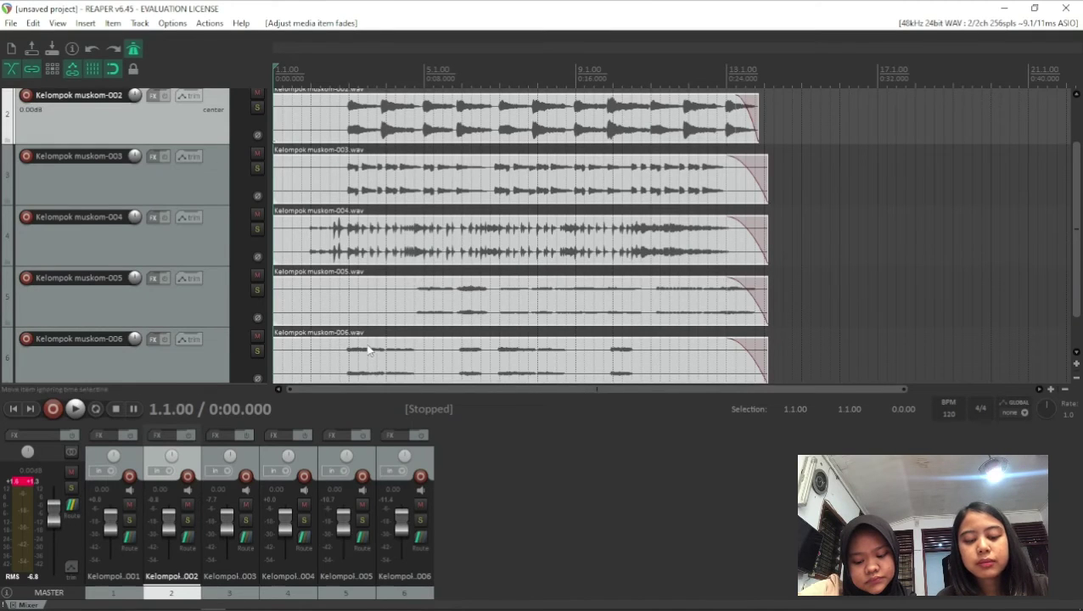
scroll(1077, 297, "up", 2)
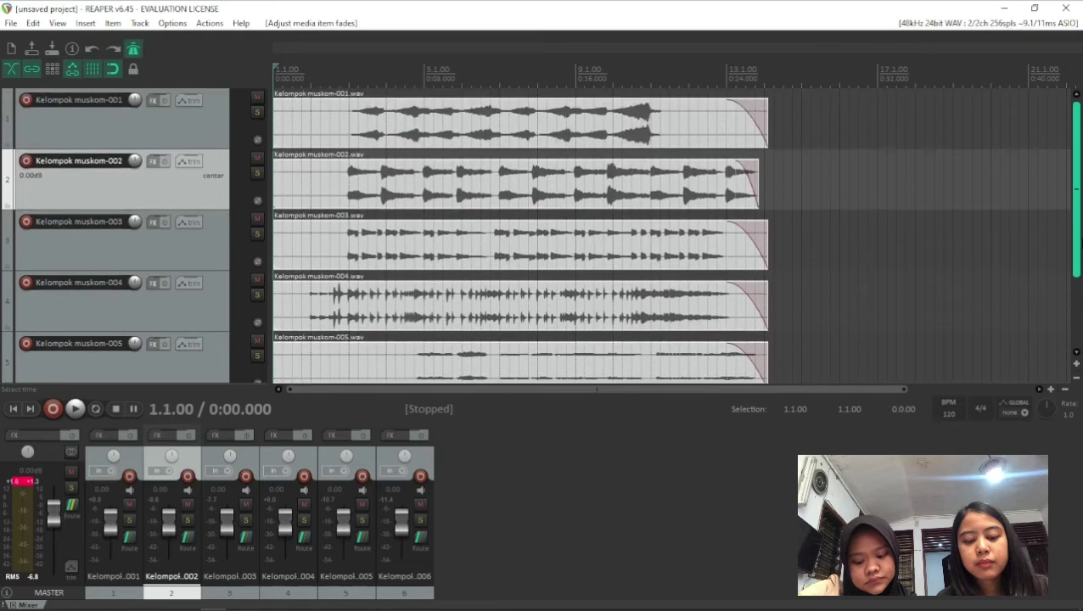
left_click_drag(1080, 251, 1080, 314)
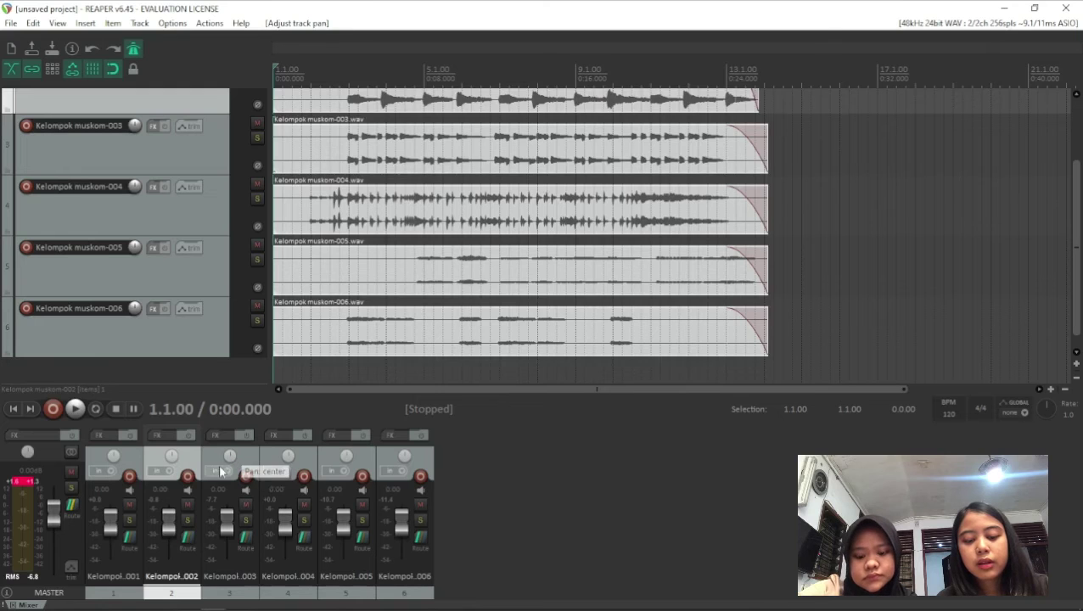
left_click_drag(230, 459, 231, 456)
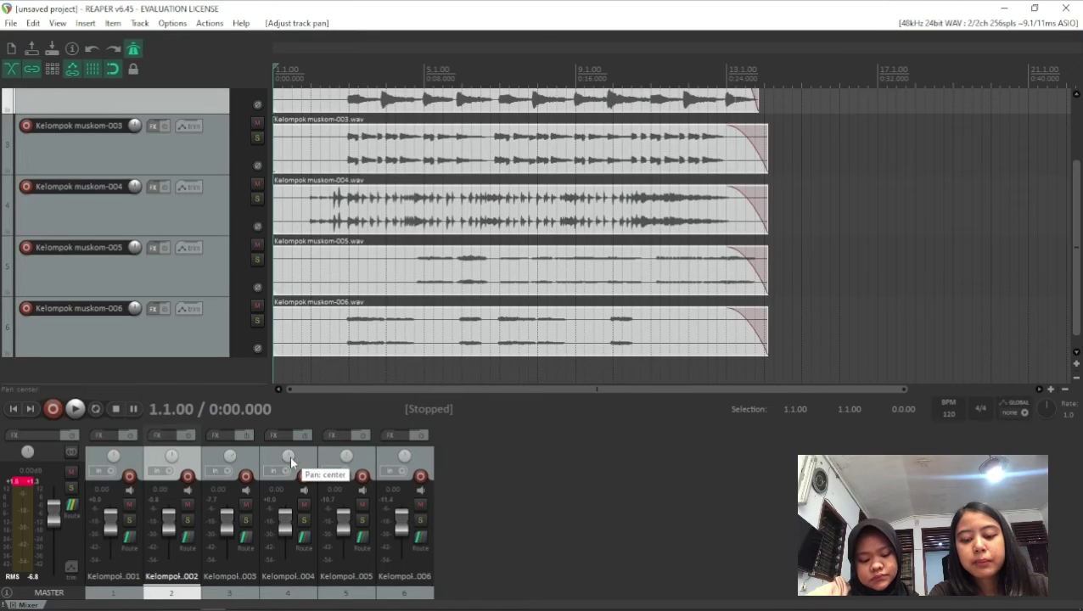
left_click_drag(289, 459, 346, 457)
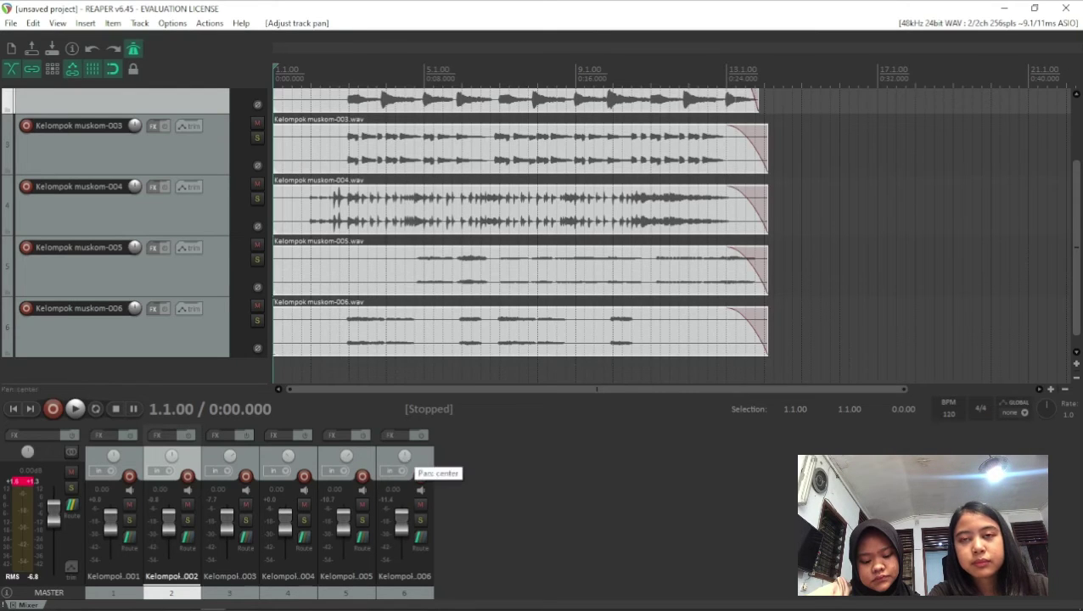
left_click_drag(404, 458, 403, 458)
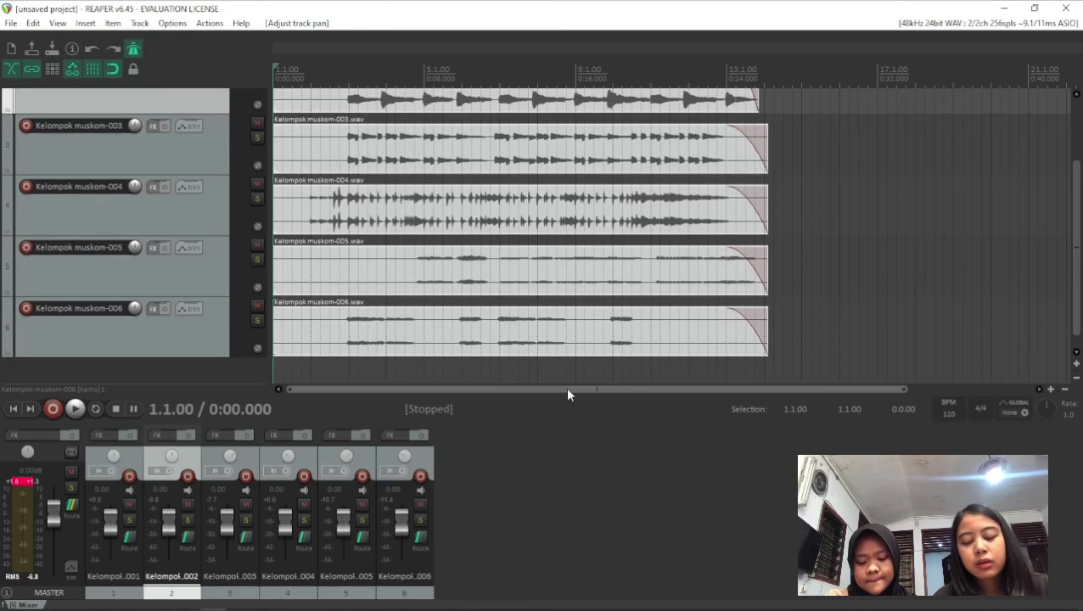
Solo track 3 and play a short passage from 3.2.00 to identify its instrument.
left_click(194, 162)
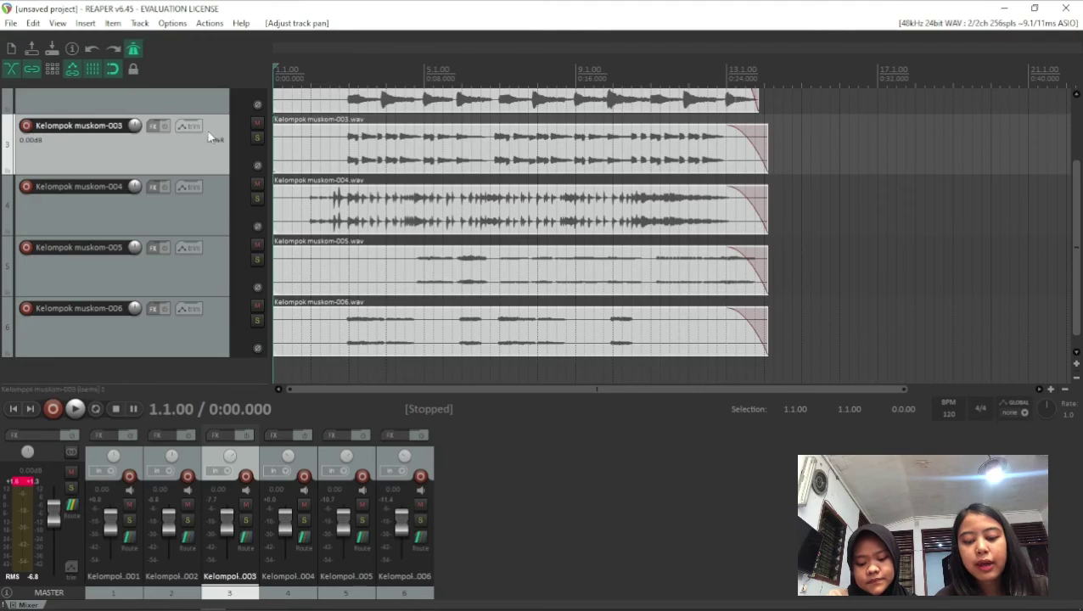
left_click(256, 137)
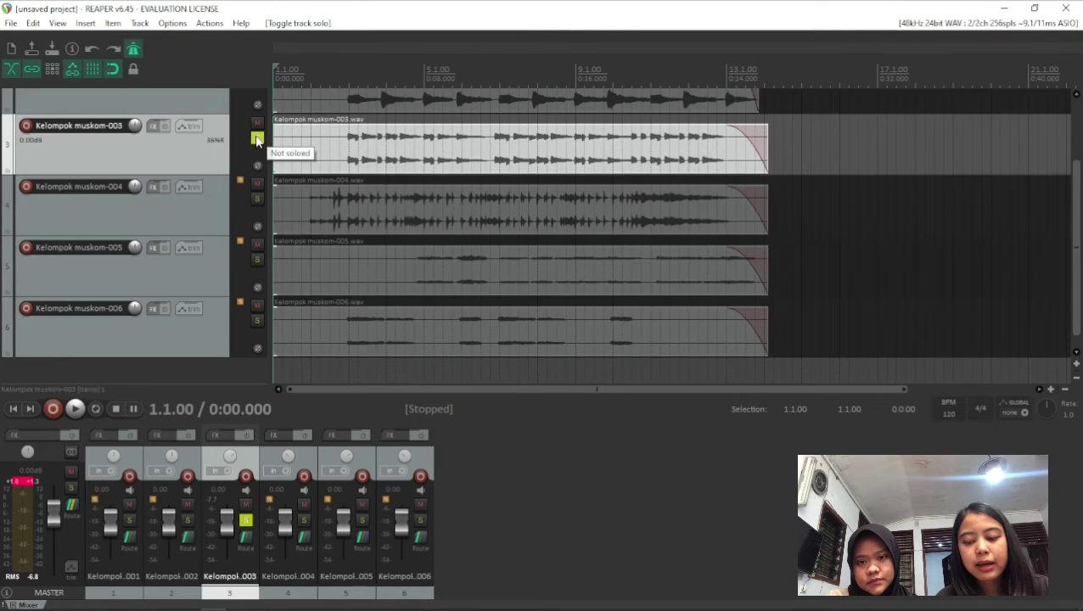
key("space")
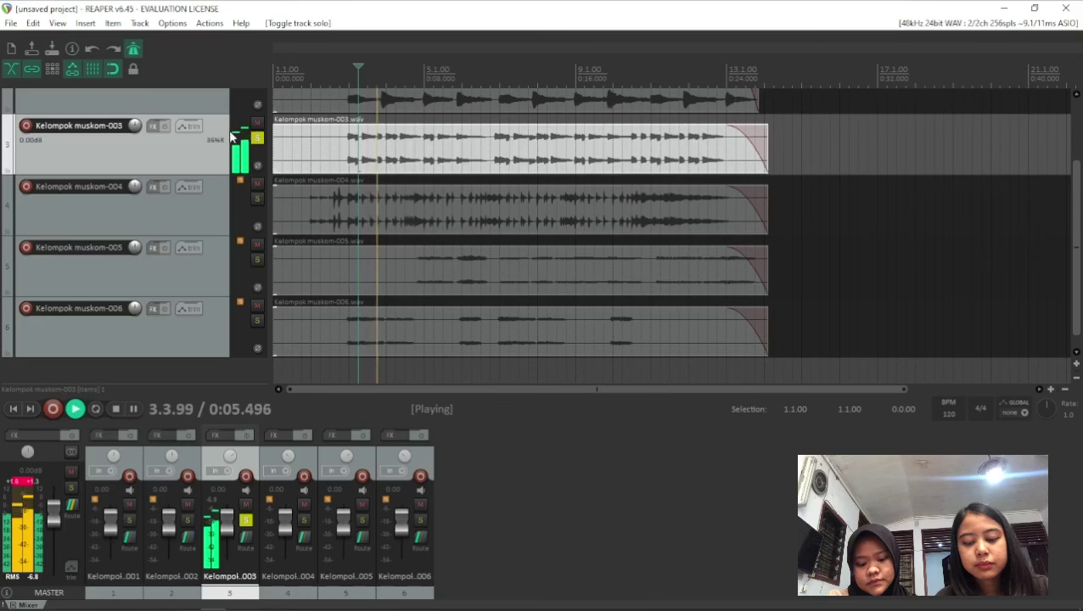
key("space")
Rename track 3 as bass and track 5 as brass.
double_click(93, 127)
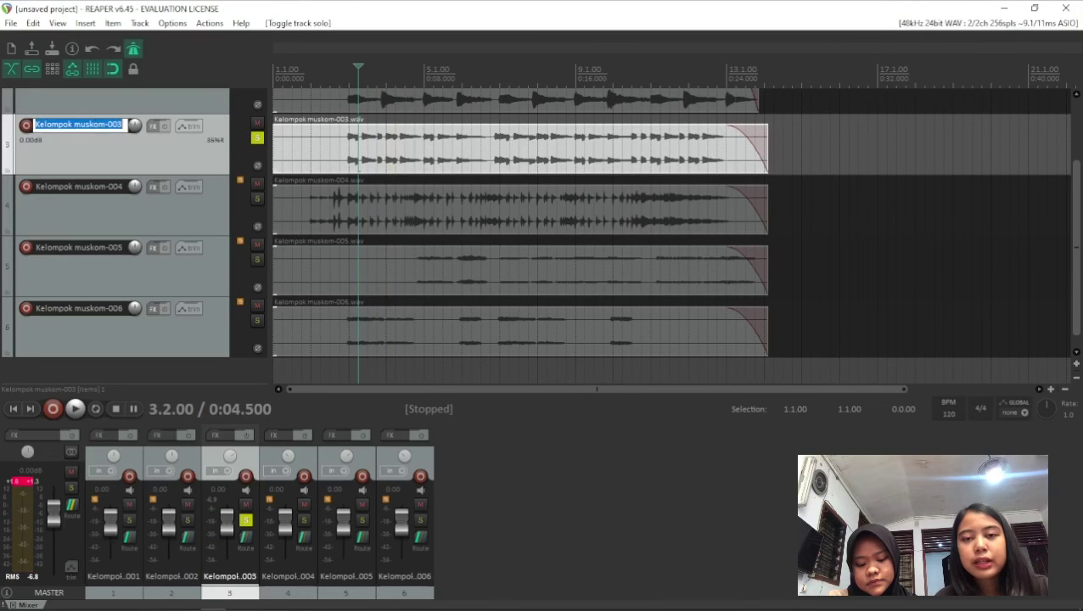
type("bass")
key("Return")
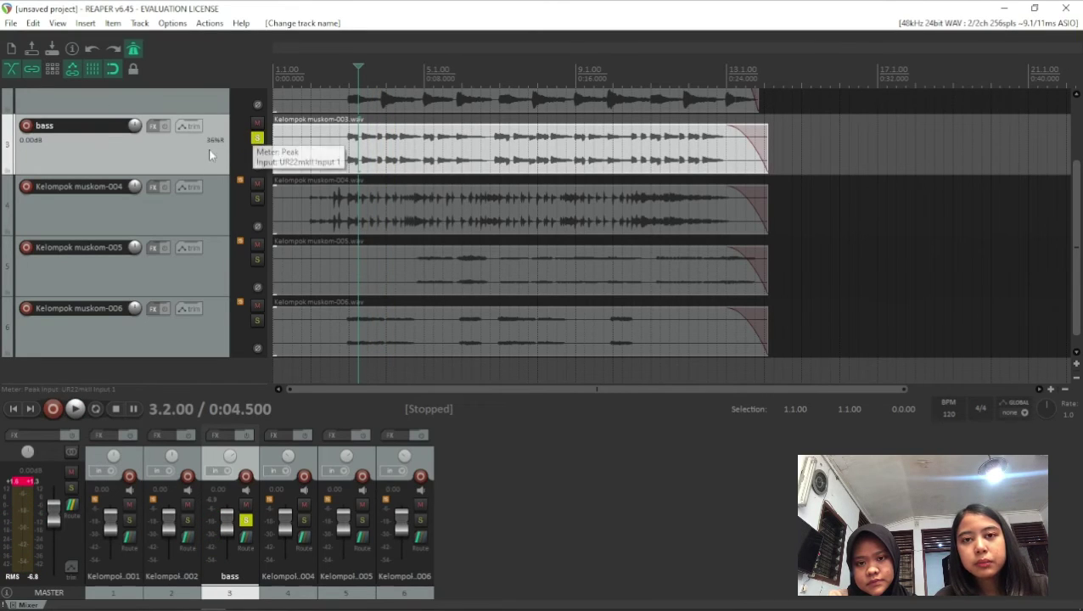
double_click(106, 249)
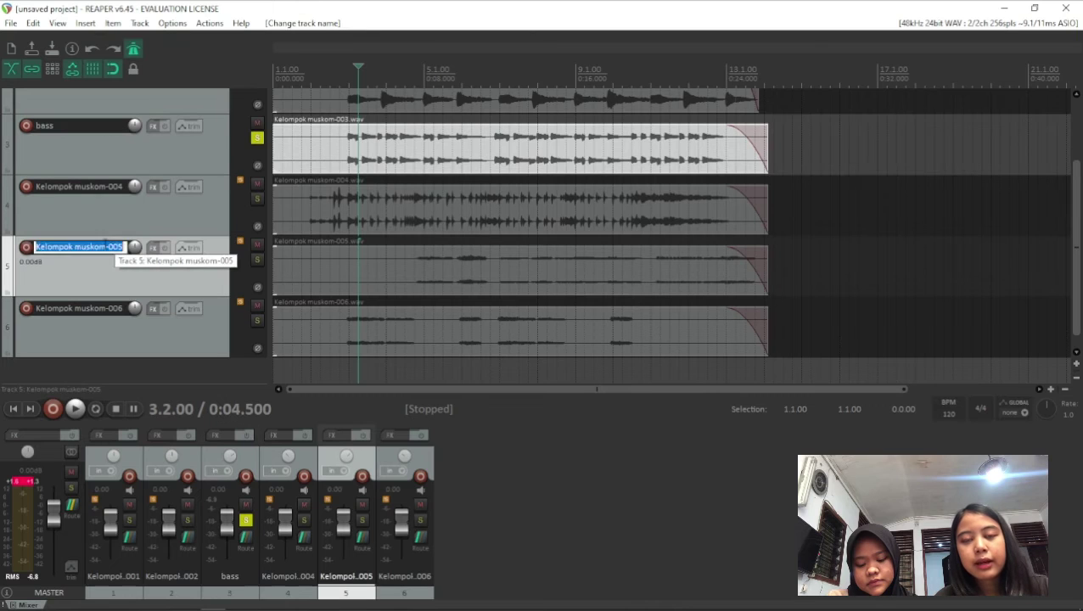
type("brass")
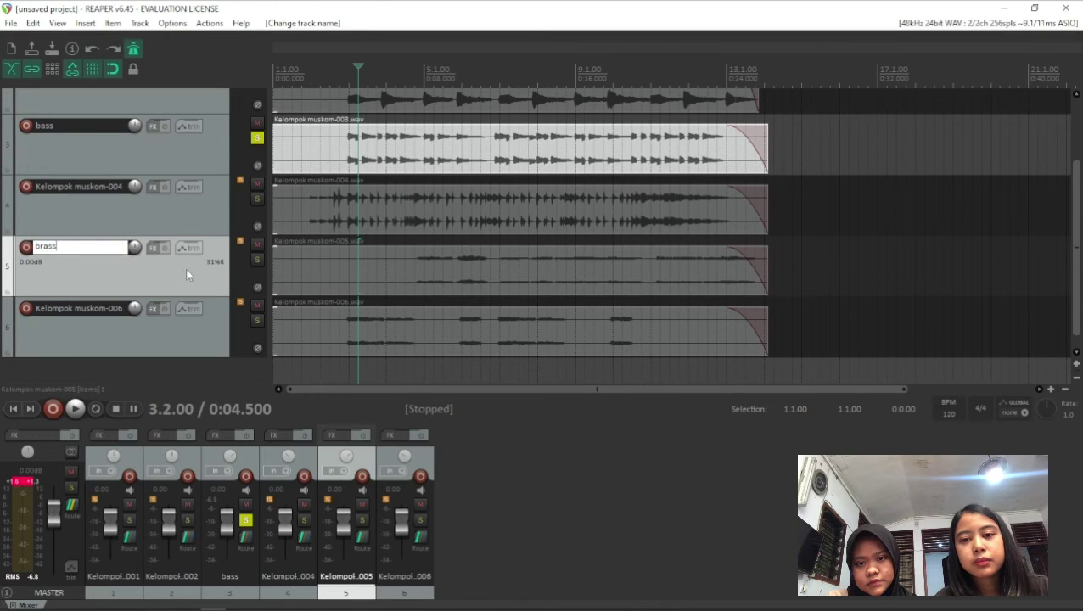
key("Return")
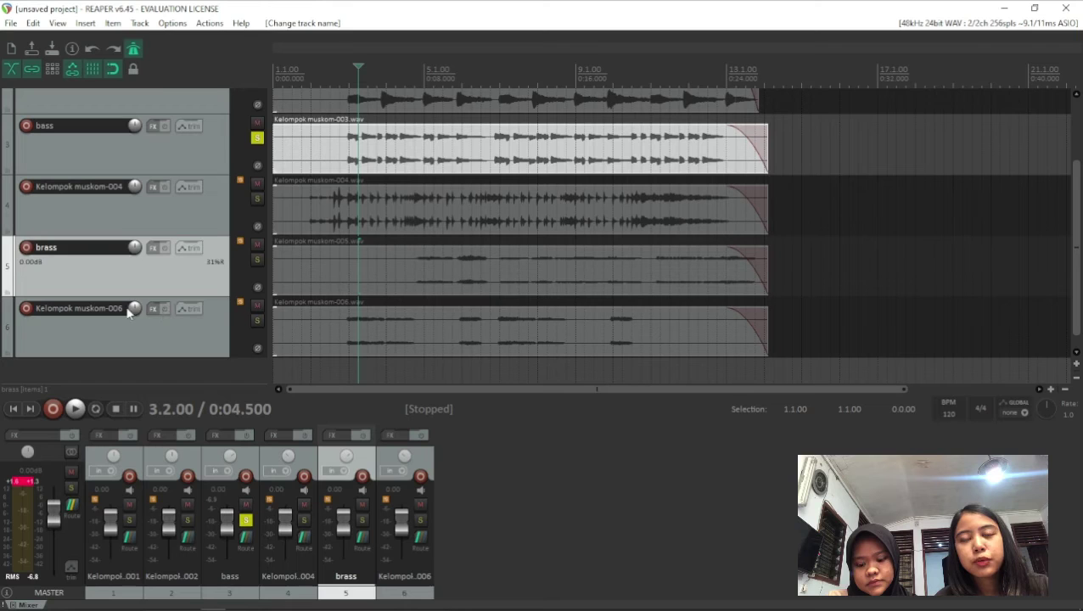
Rename track 6 as brass chord.
double_click(101, 308)
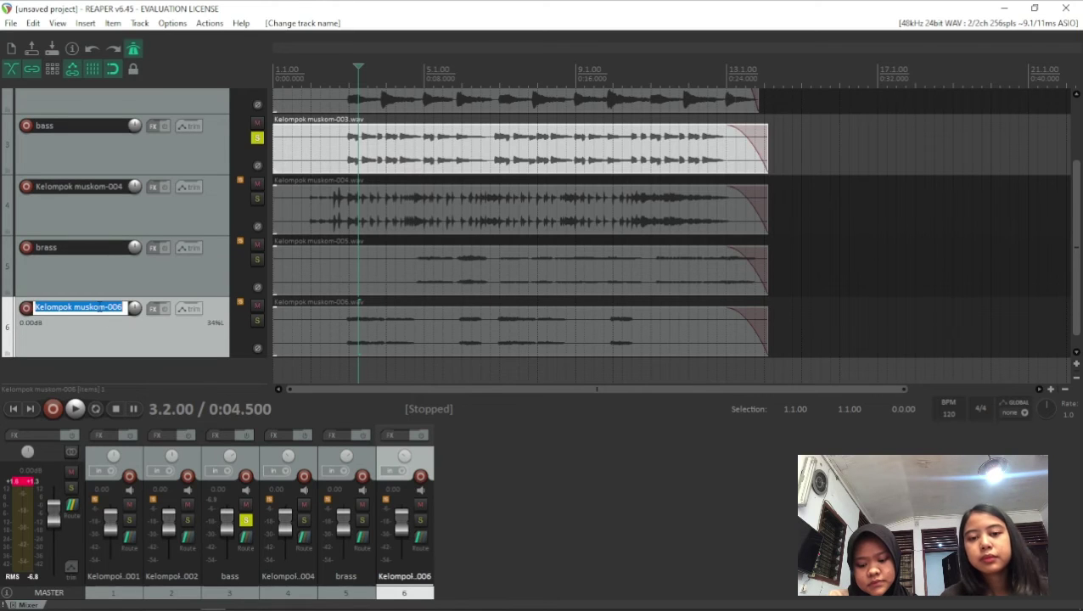
type("brass c")
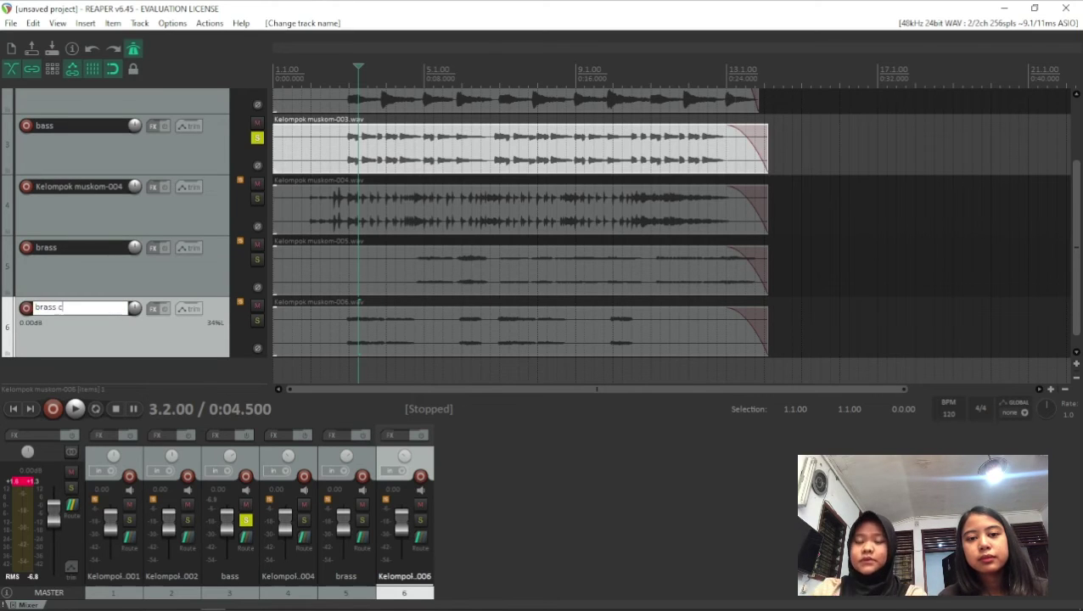
type("hord")
key("Return")
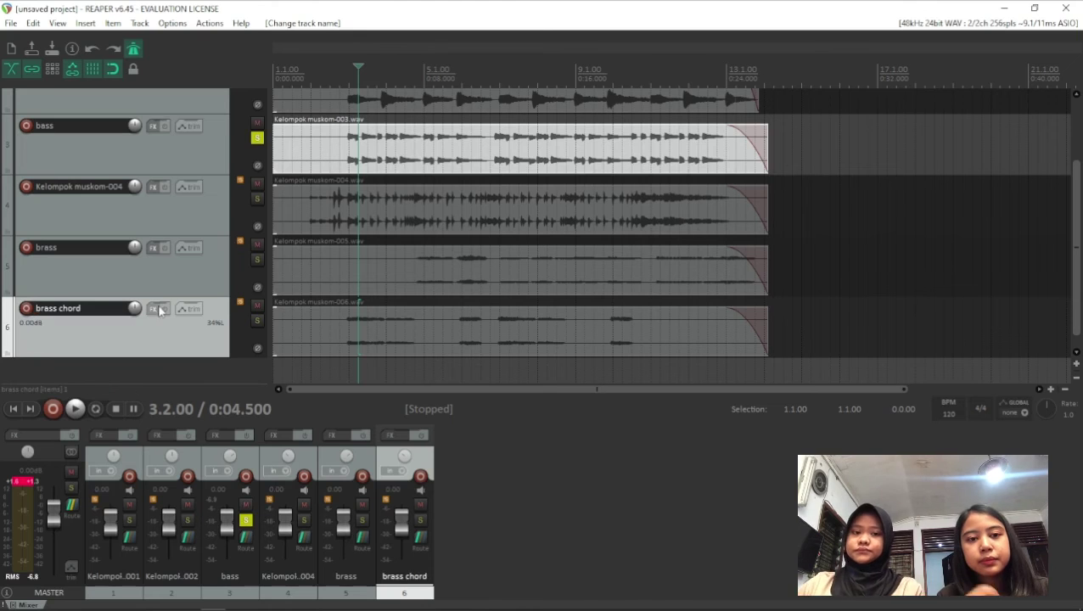
Solo the brass chord and brass tracks along with the bass and play them from 3.2.00.
left_click(257, 320)
key("space")
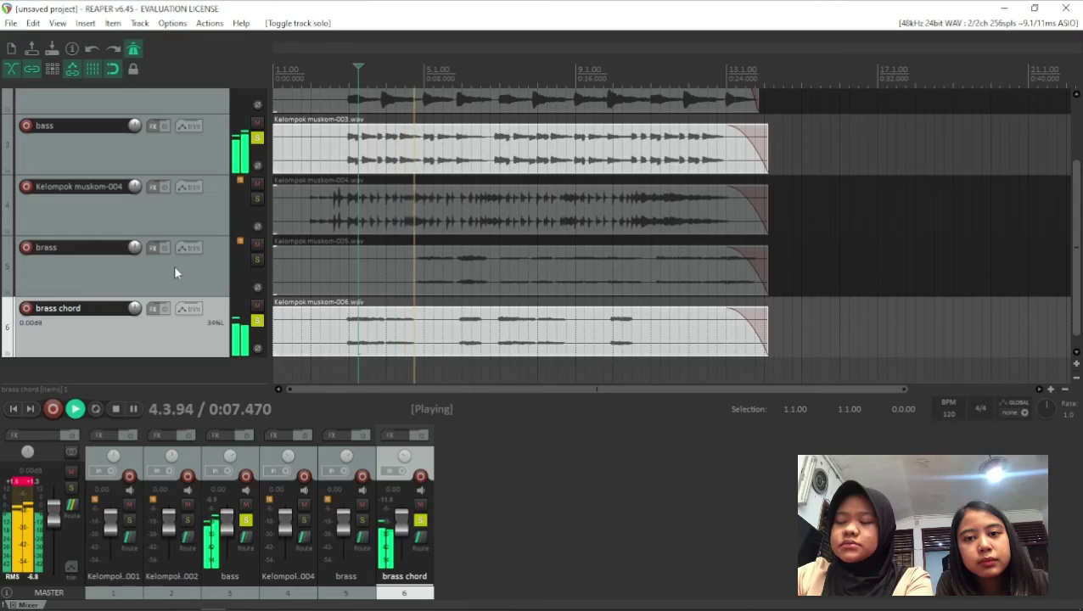
left_click(257, 259)
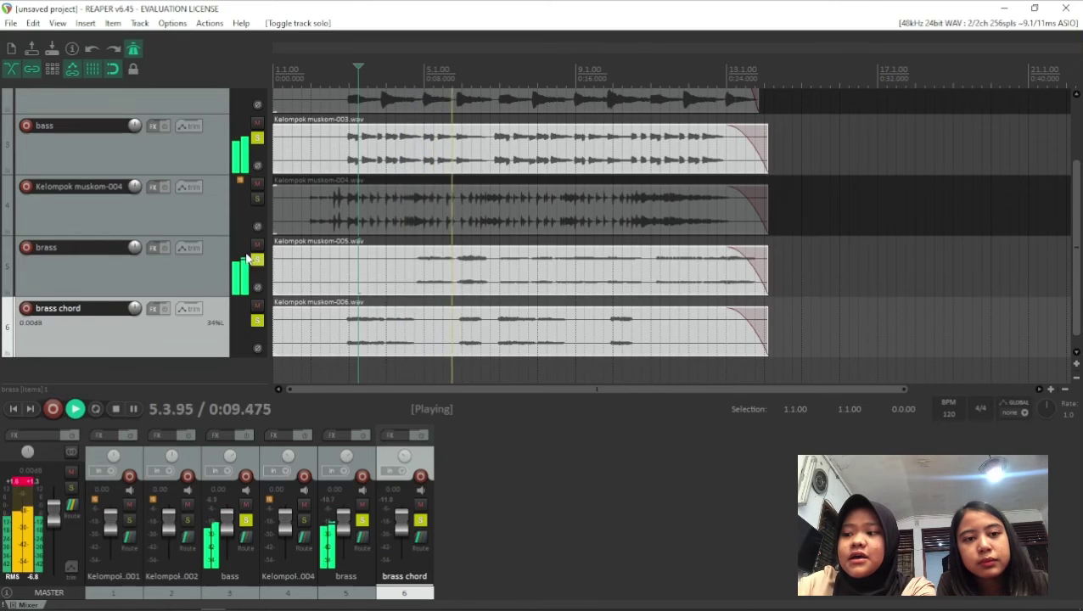
Rename track 4 as drum and stop the playback.
left_click(86, 193)
double_click(85, 189)
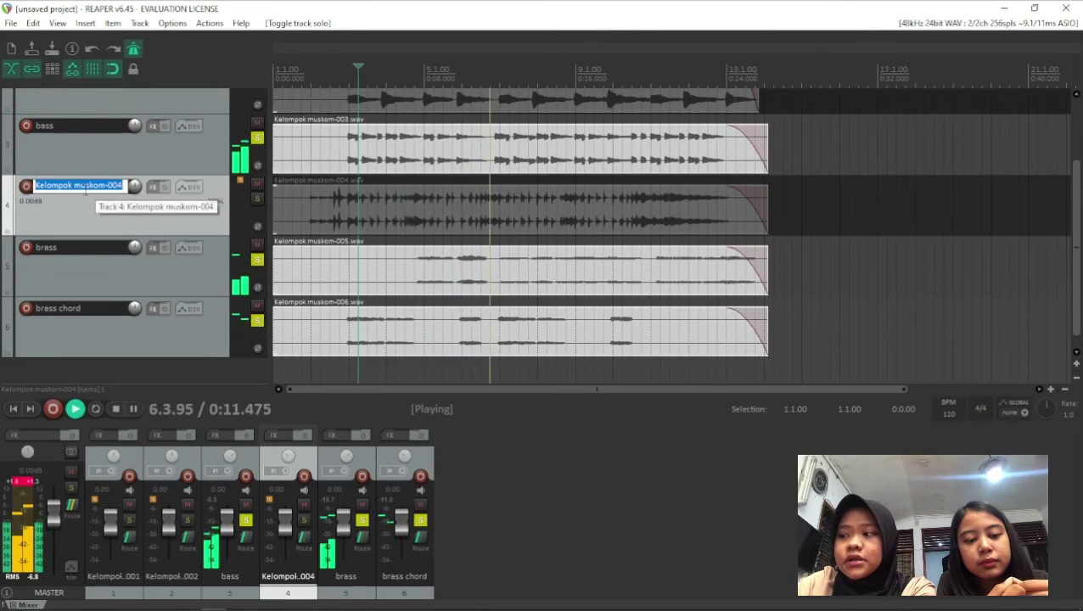
type("drum")
key("Return")
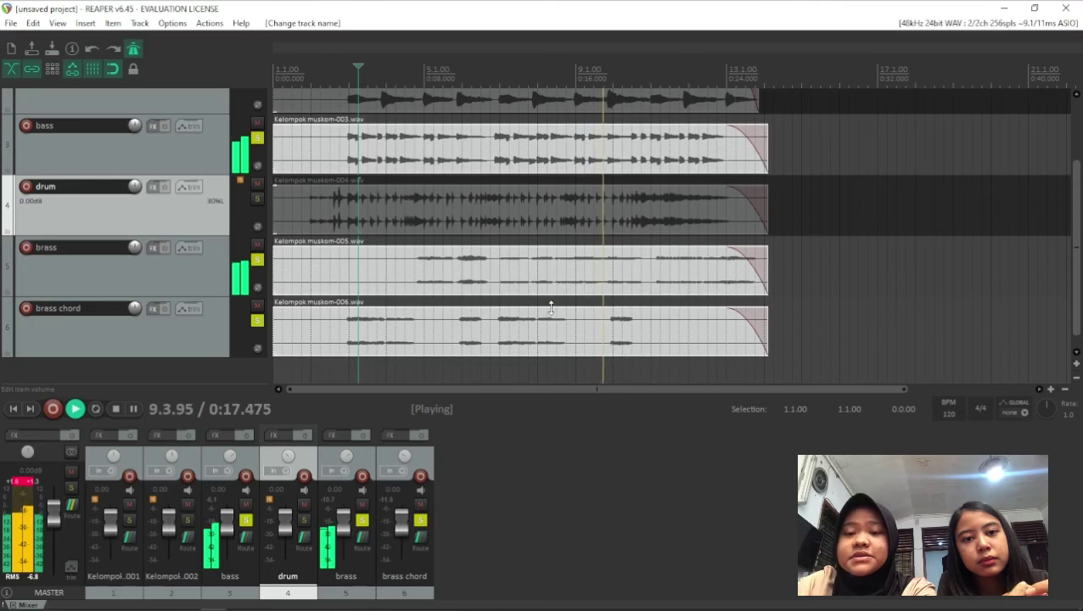
key("space")
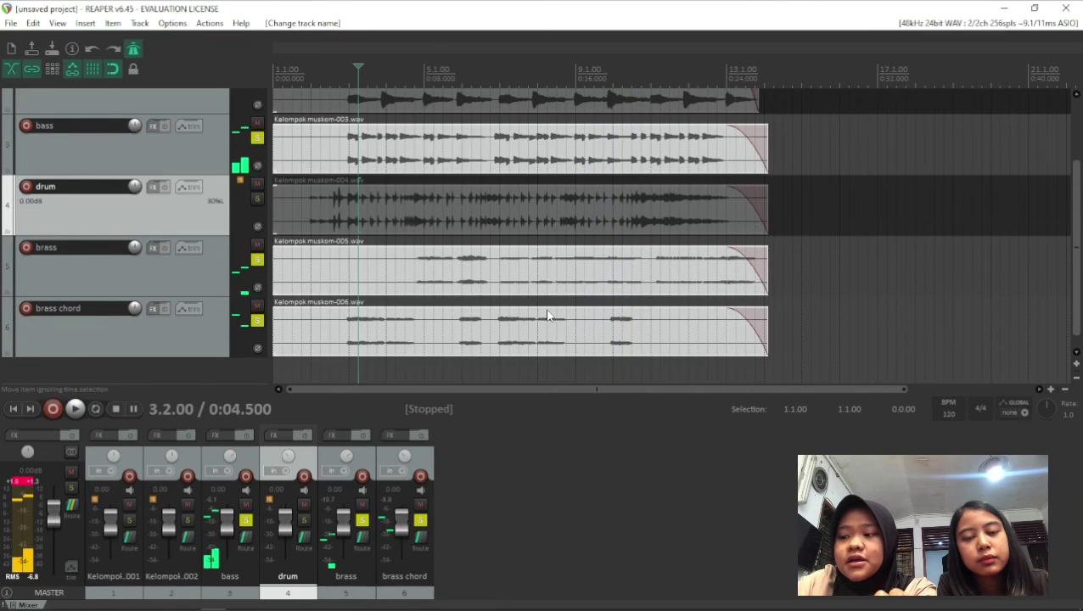
Replay the soloed tracks and raise the brass track's volume to +1.36 dB, auditioning the new balance.
key("space")
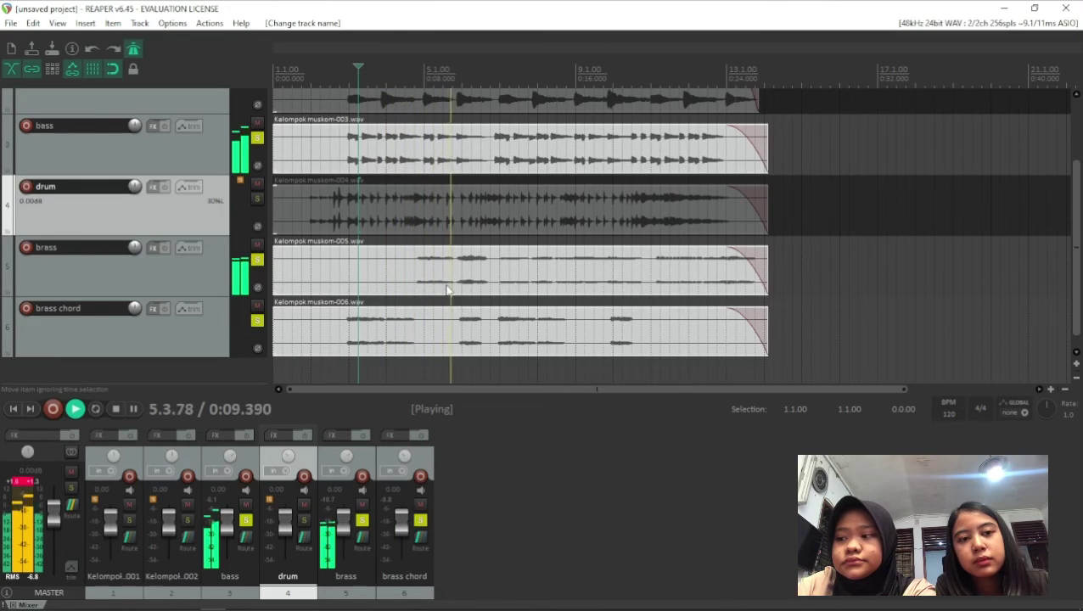
key("space")
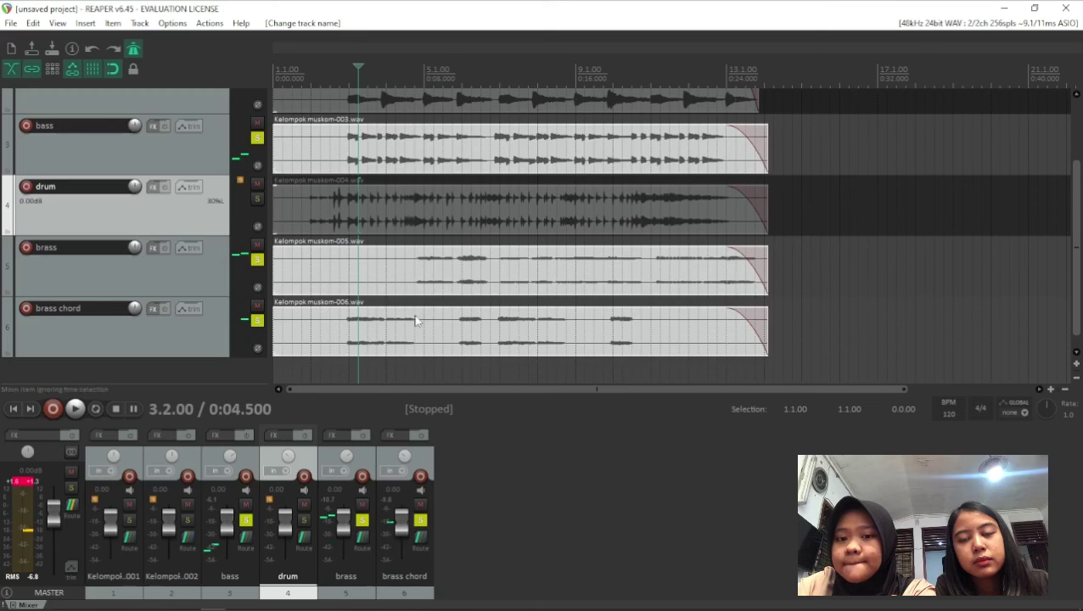
left_click(213, 272)
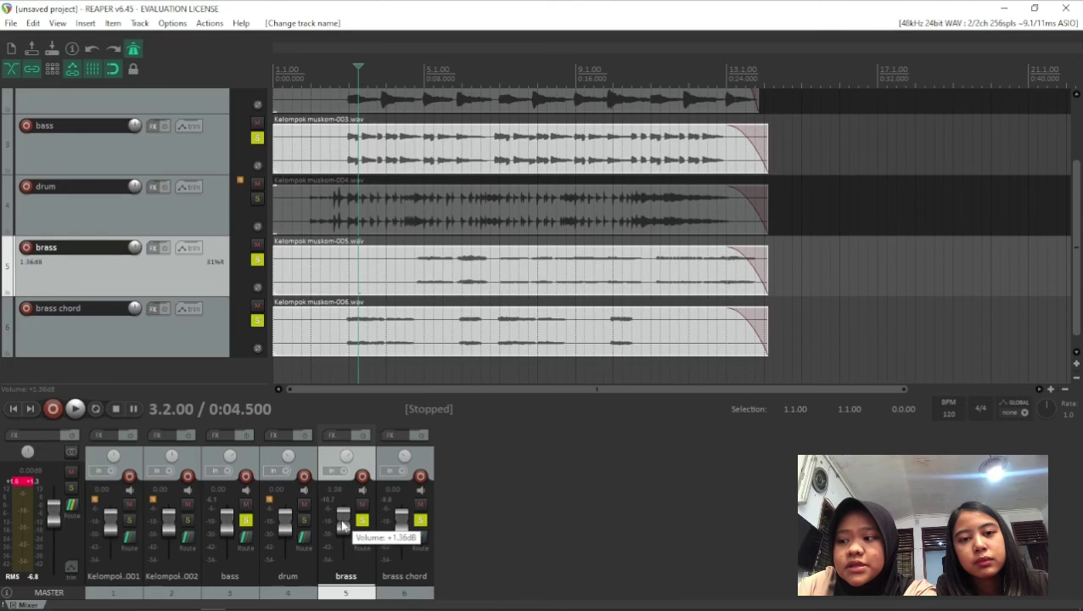
key("space")
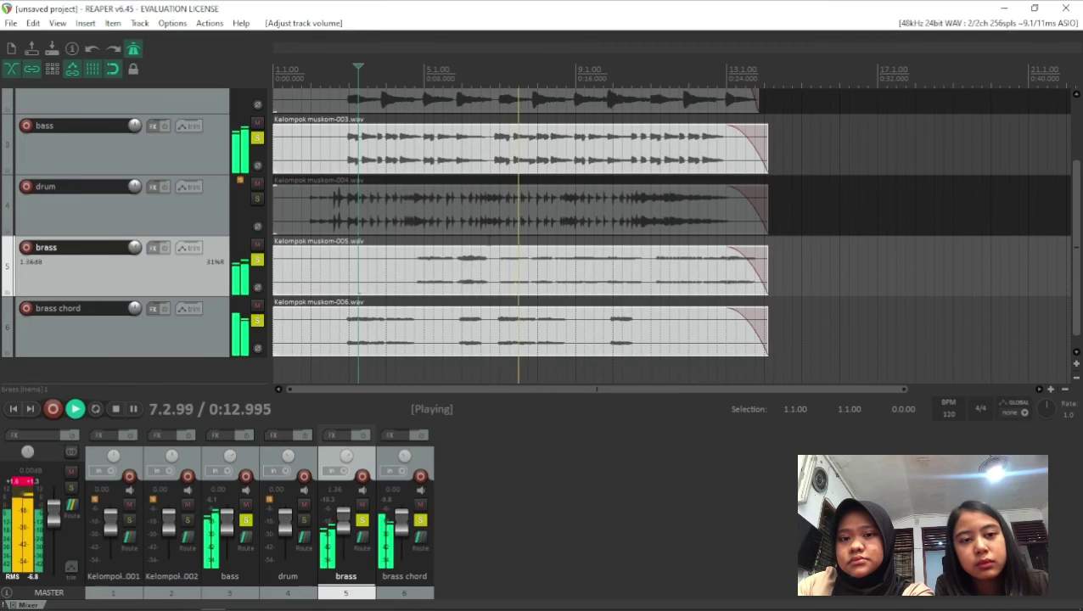
Unsolo the bass, brass and brass chord tracks and listen to the full mix through to the fade-out.
left_click(257, 138)
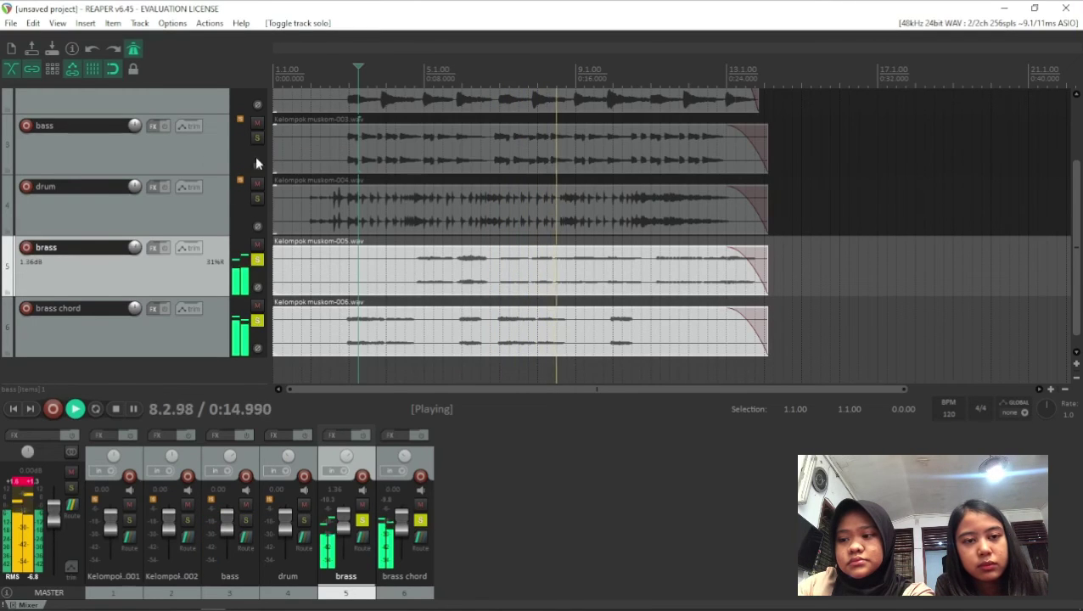
left_click(257, 259)
left_click(257, 320)
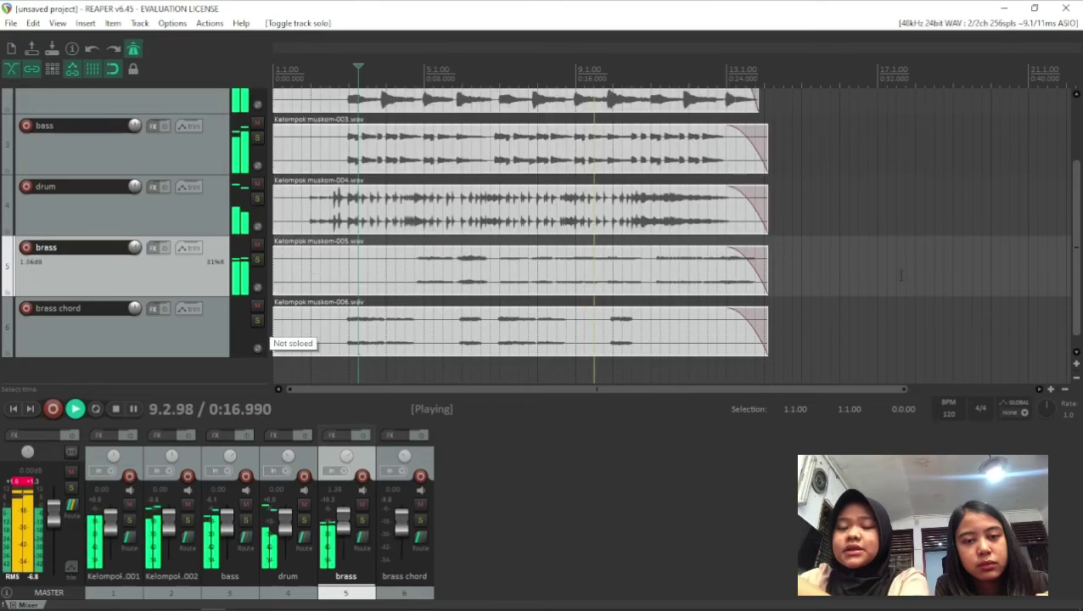
scroll(1075, 242, "up", 2)
scroll(1076, 241, "up", 2)
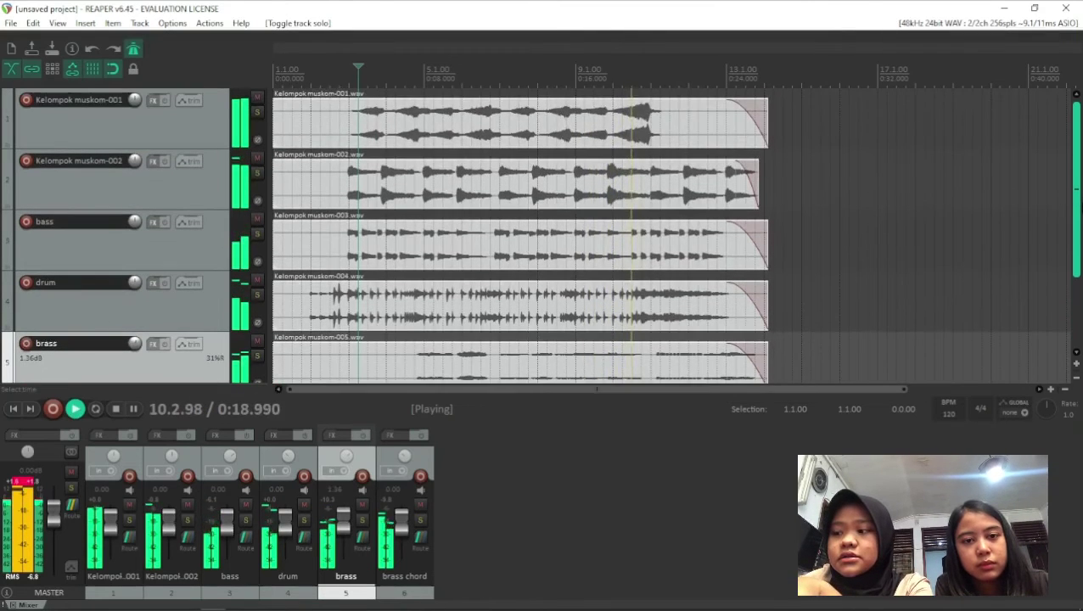
scroll(1077, 234, "down", 1)
scroll(1078, 229, "up", 1)
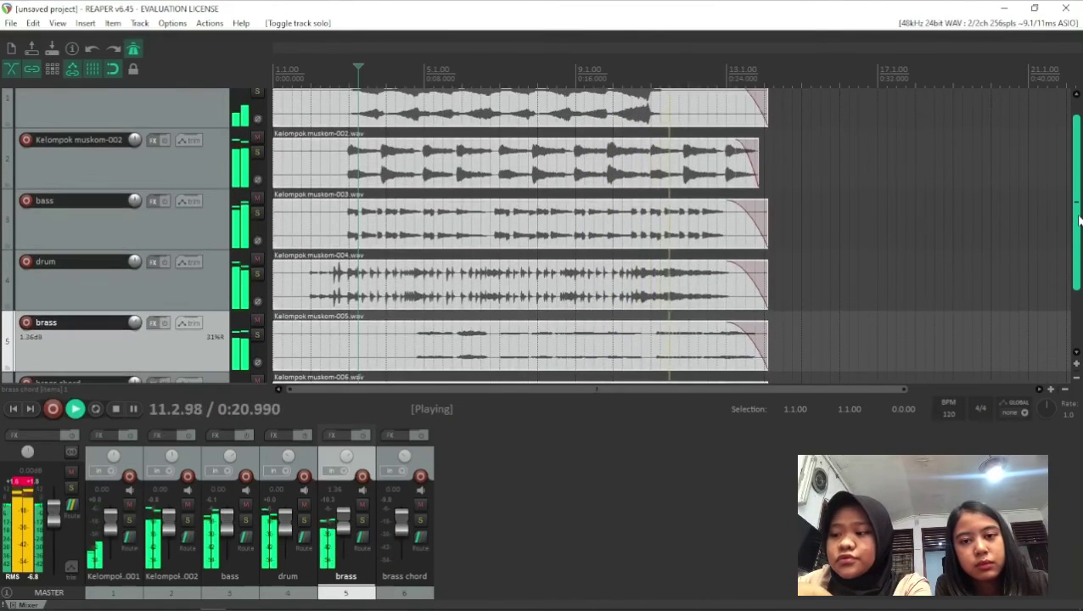
scroll(1073, 230, "down", 1)
scroll(1071, 230, "up", 1)
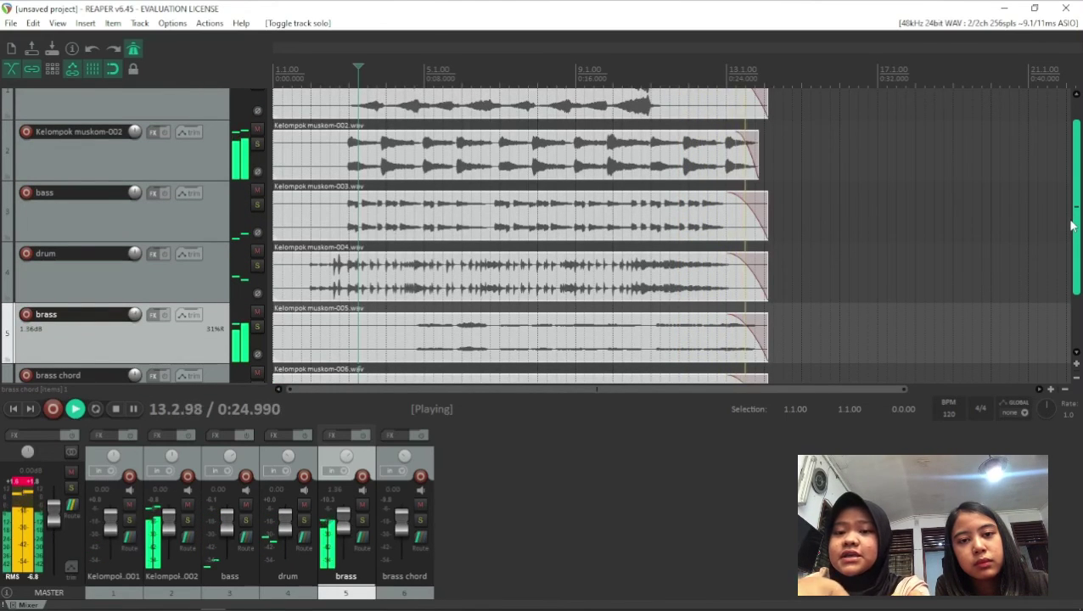
key("space")
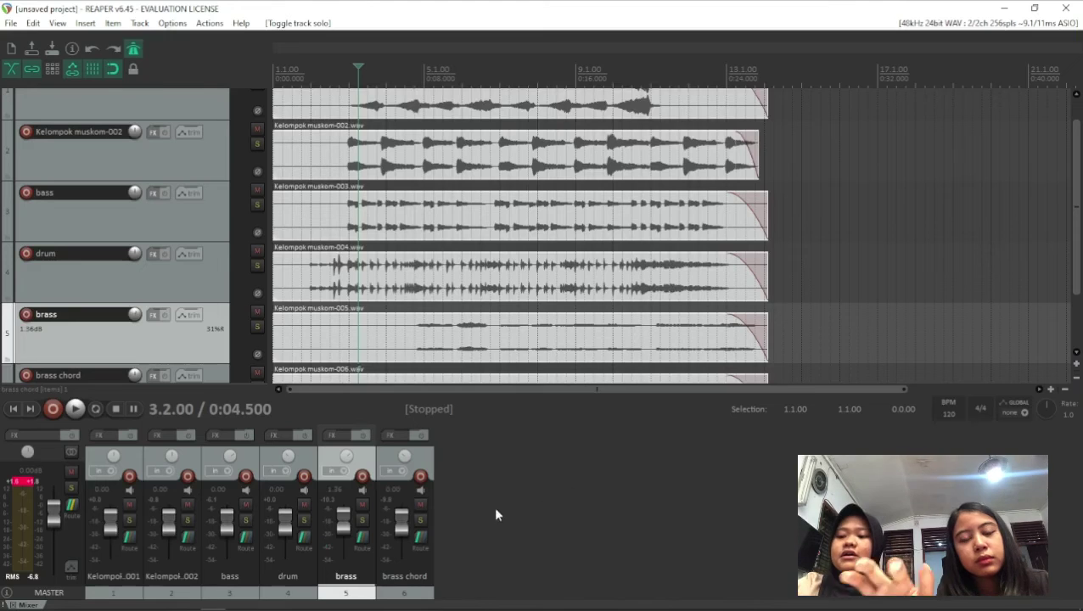
Set the brass chord track's volume to -2.94 dB and the brass track's volume to 3.41 dB.
key("space")
key("space")
left_click_drag(402, 518, 341, 524)
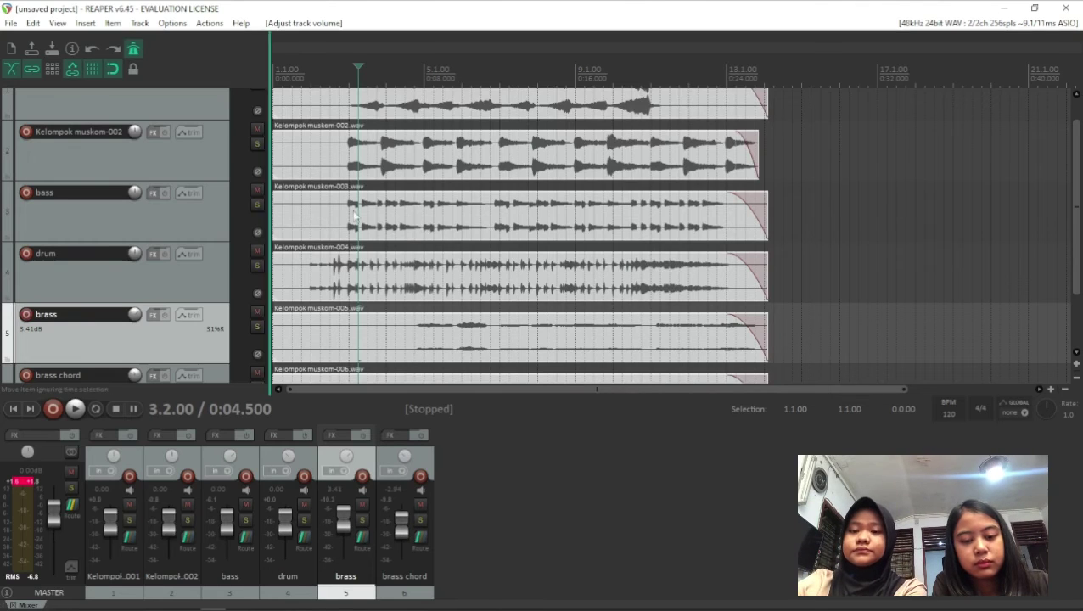
Set up a render of the entire project with the master mix as source and mixdown as the file name.
scroll(1078, 212, "up", 1)
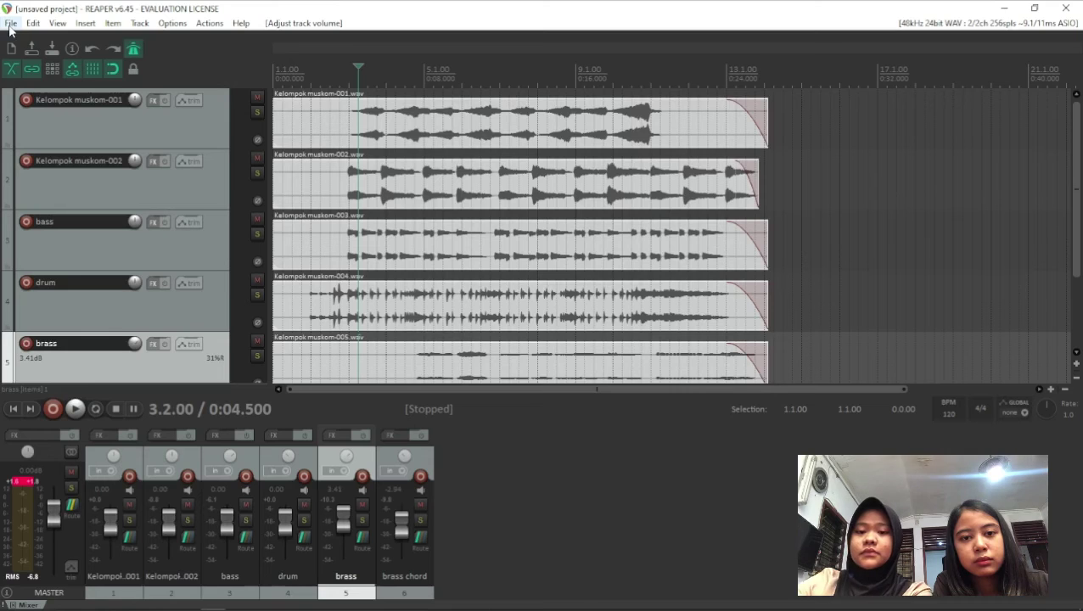
key("ctrl+alt+r")
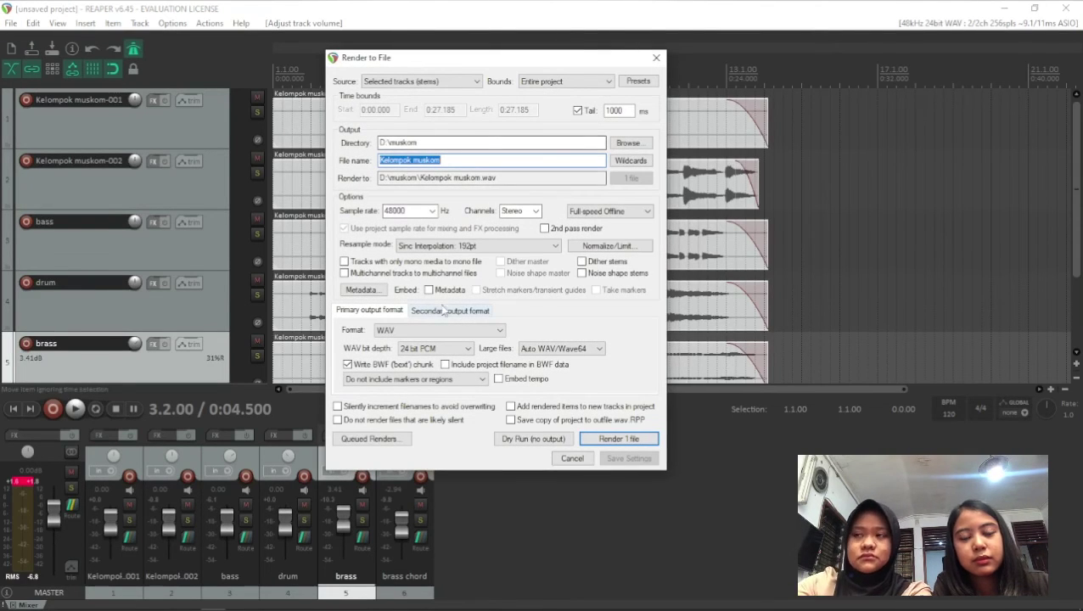
left_click(420, 82)
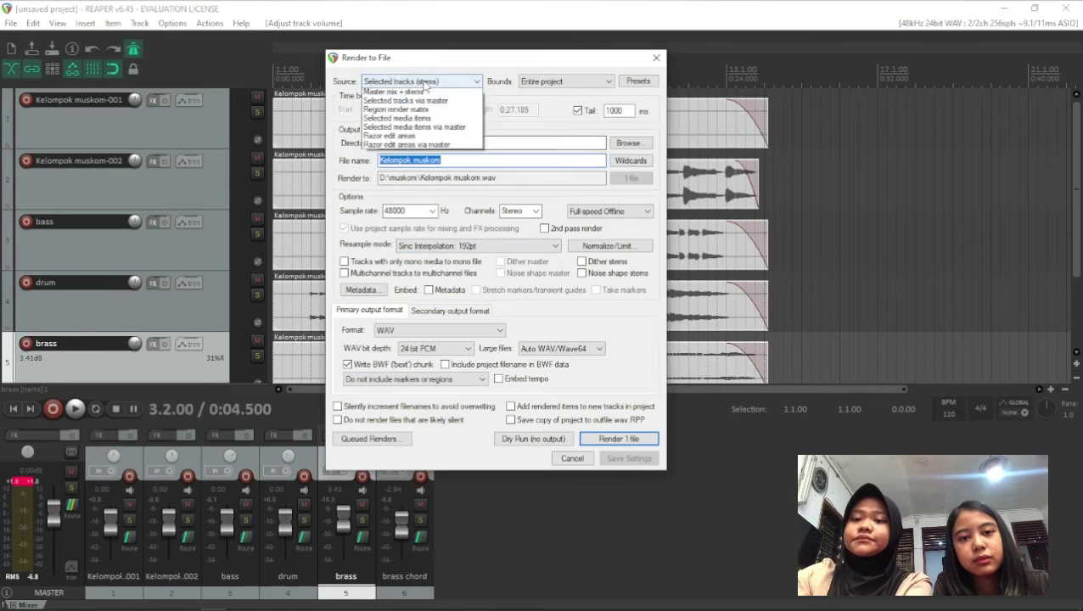
left_click(399, 94)
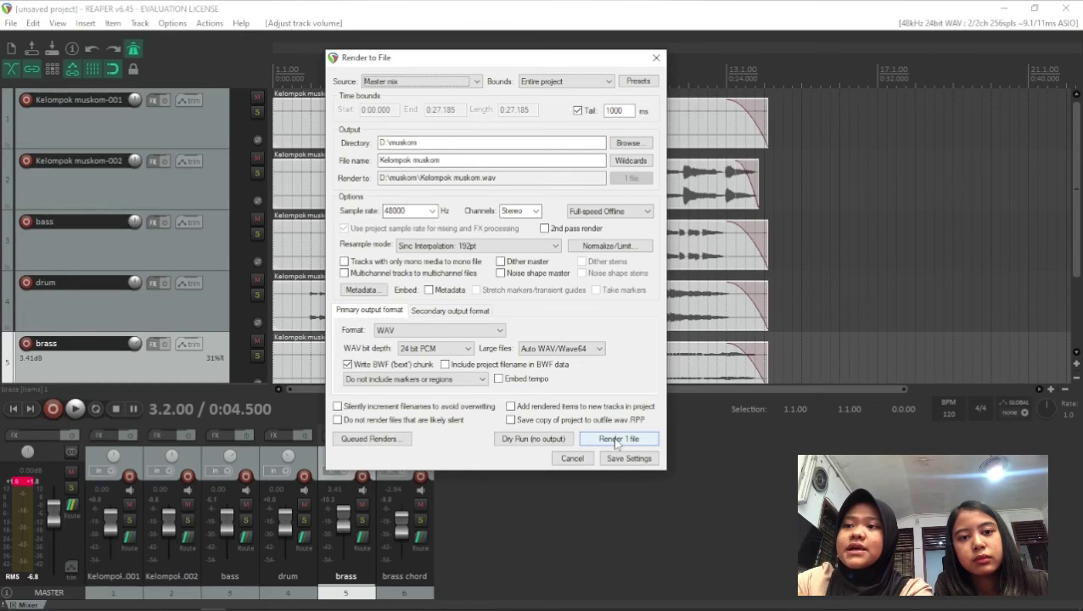
left_click(452, 162)
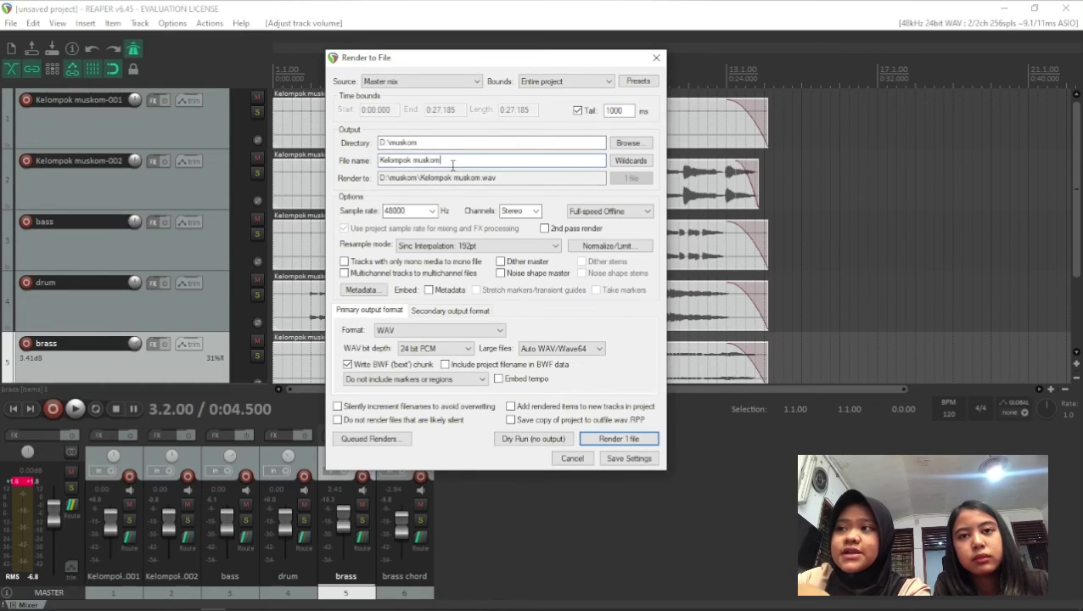
type("m")
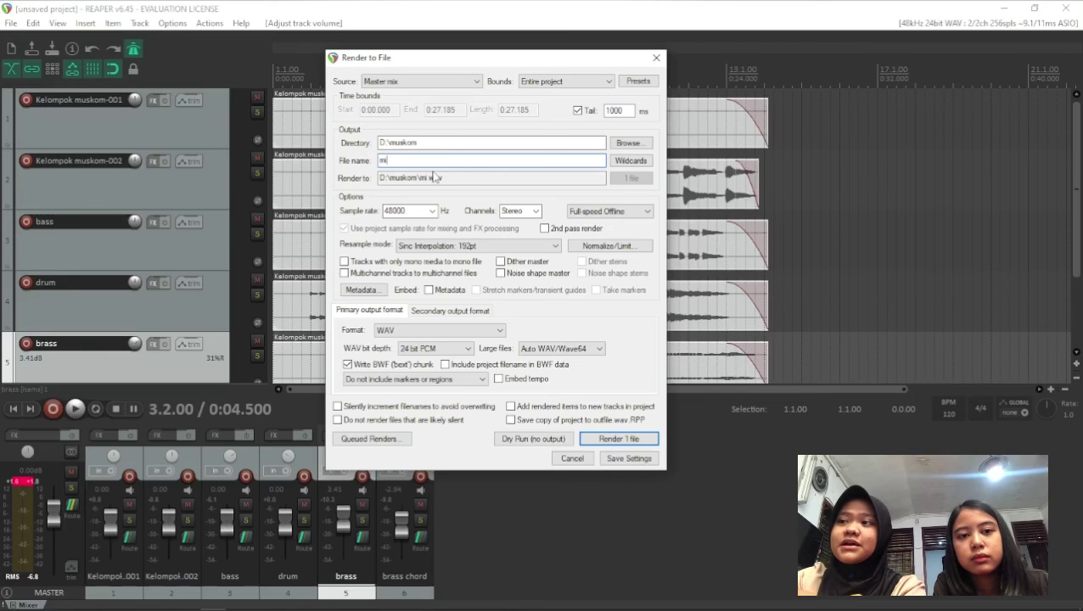
type("ixdown")
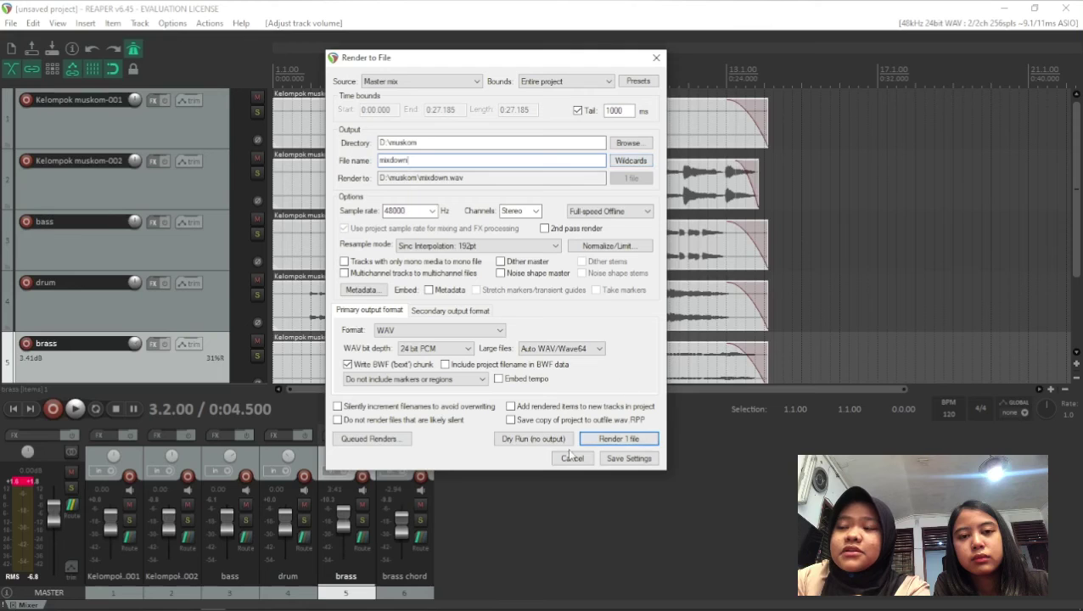
Render the mixdown WAV file and close the render dialogs.
left_click(599, 441)
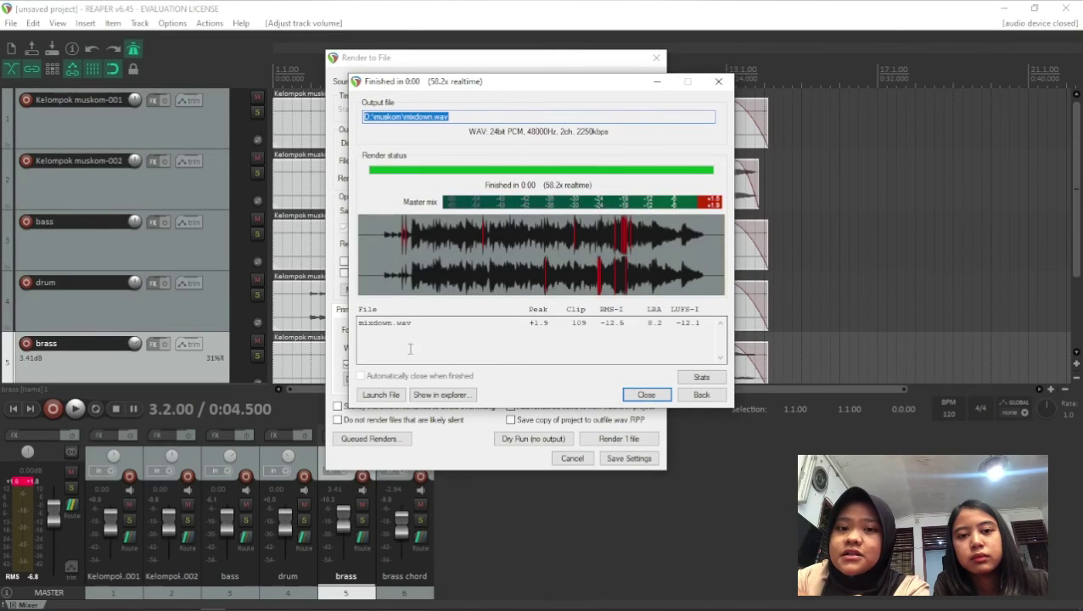
left_click(647, 395)
left_click(656, 57)
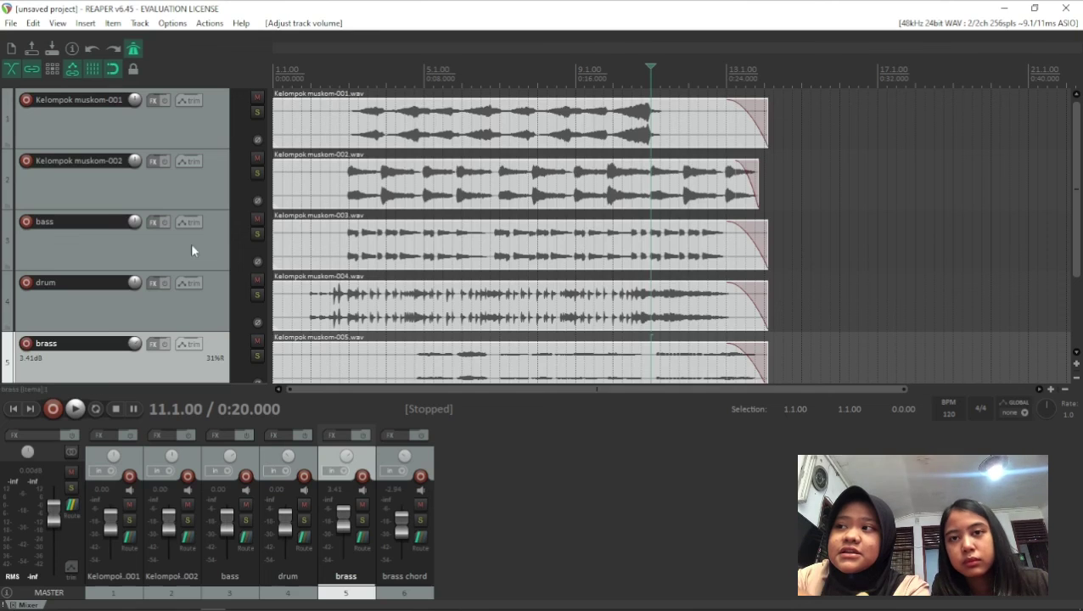
left_click(199, 132)
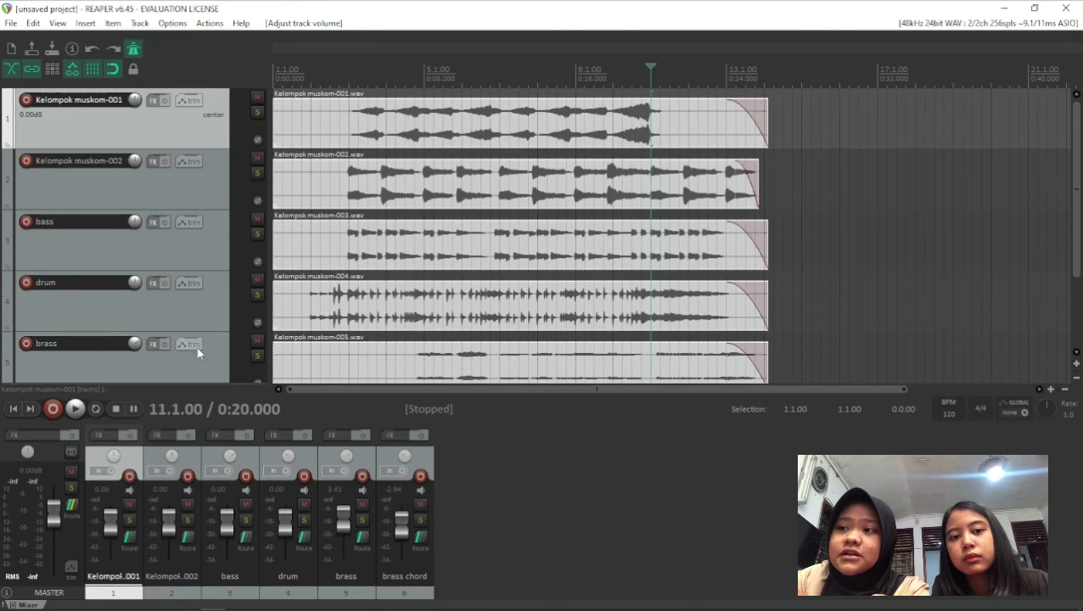
scroll(258, 299, "down", 2)
left_click(258, 299)
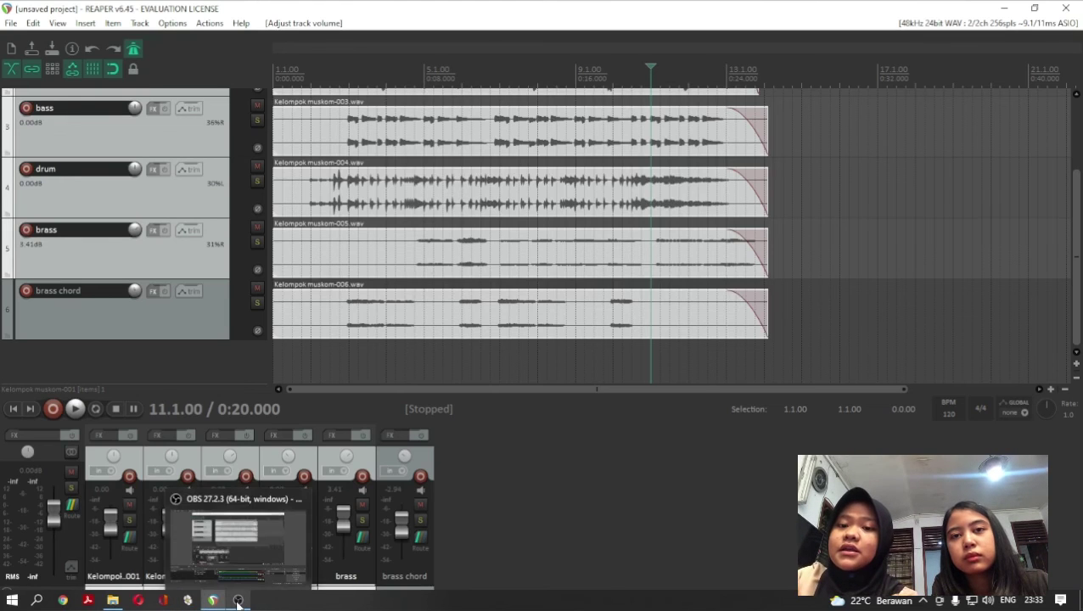
left_click(238, 601)
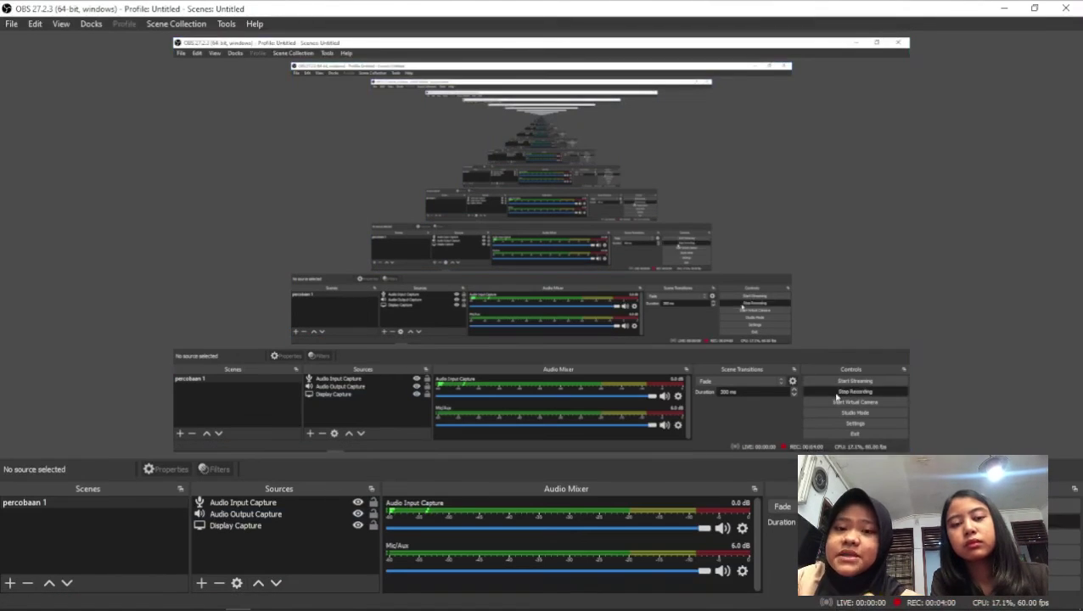
Import the mixdown file from the muskom folder on drive D into an empty REAPER project at 1.1.00.
mouse_move(235, 602)
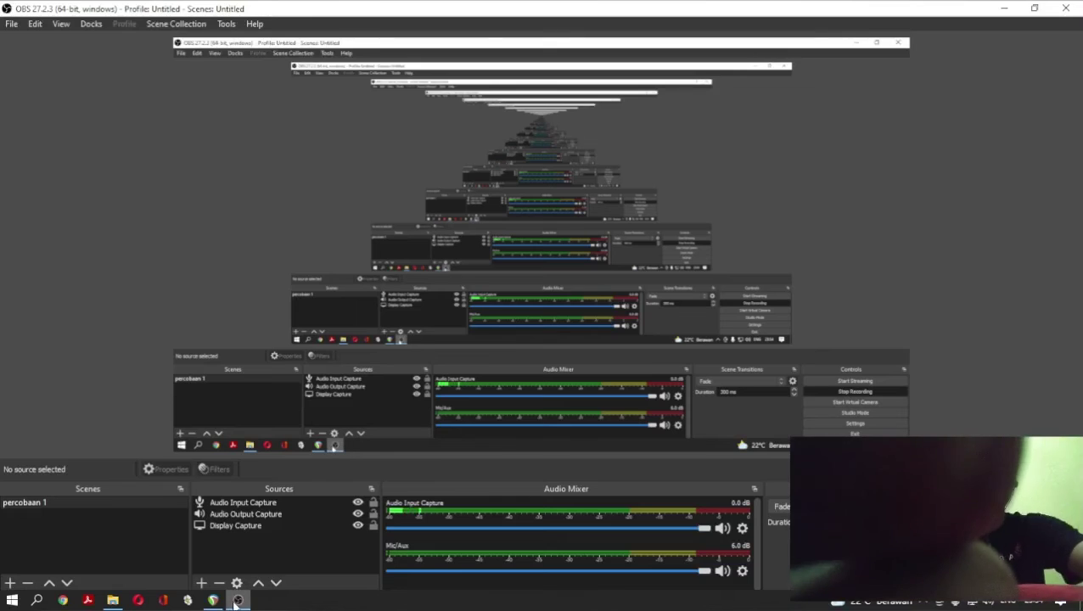
left_click(113, 599)
left_click(164, 324)
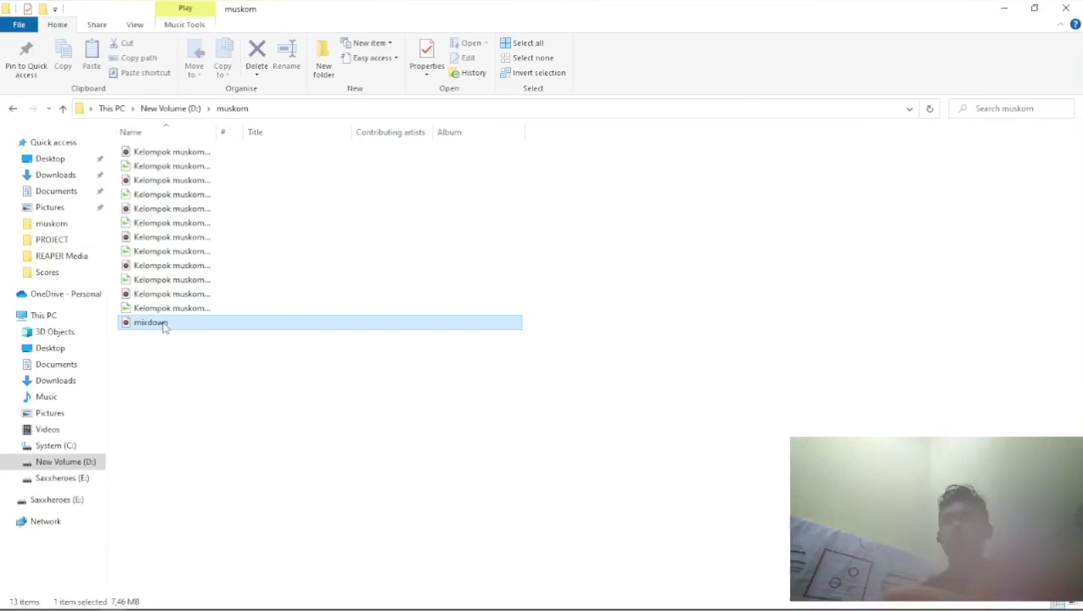
left_click_drag(167, 328, 273, 95)
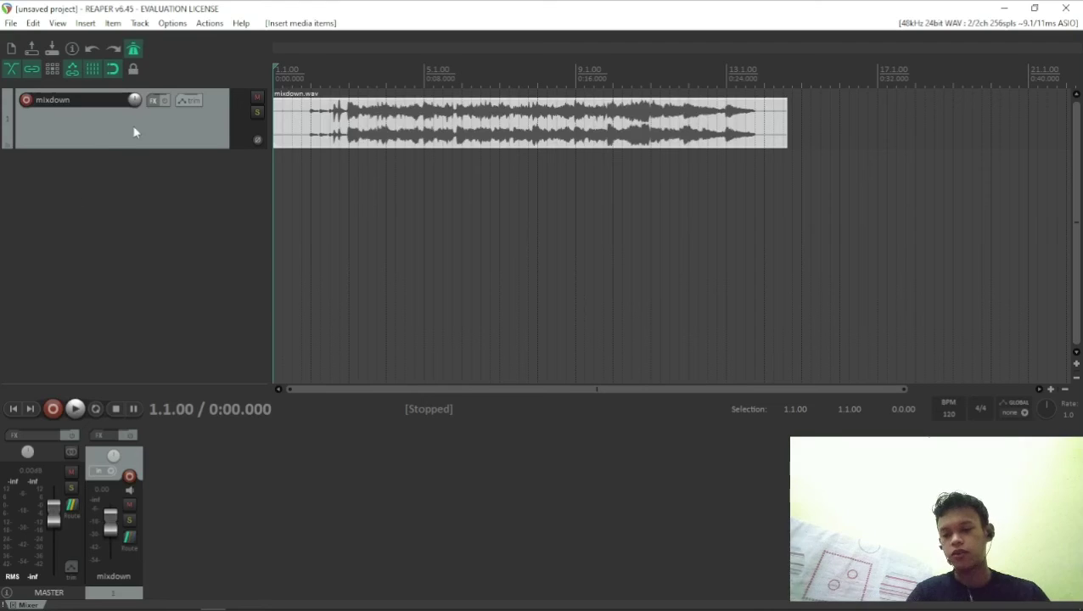
Add the VST3 Ozone 8 plug-in to the mixdown track's effects chain.
left_click(157, 102)
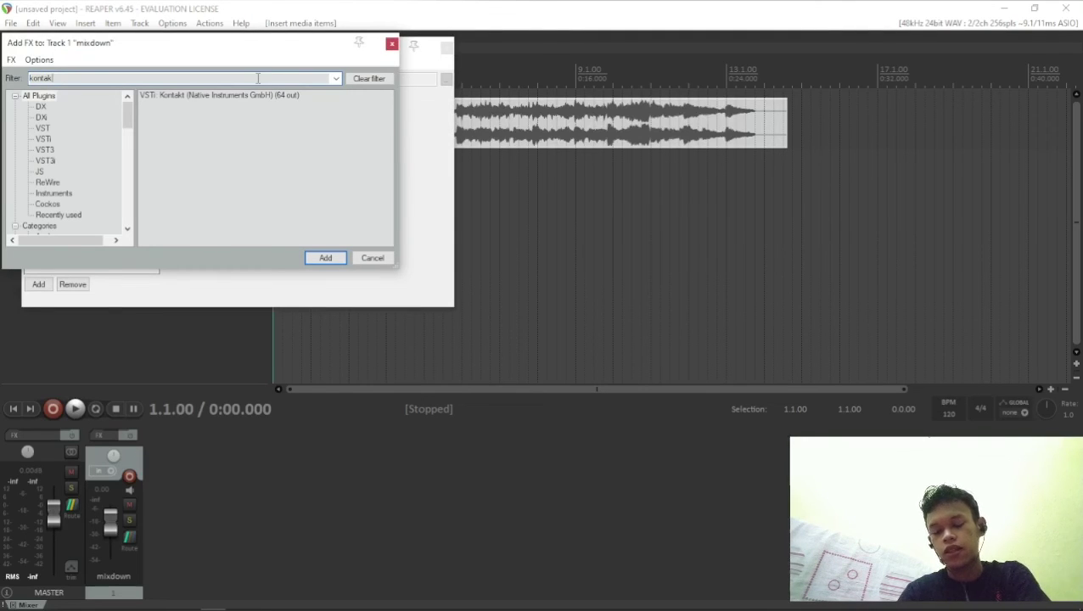
type("ozoner")
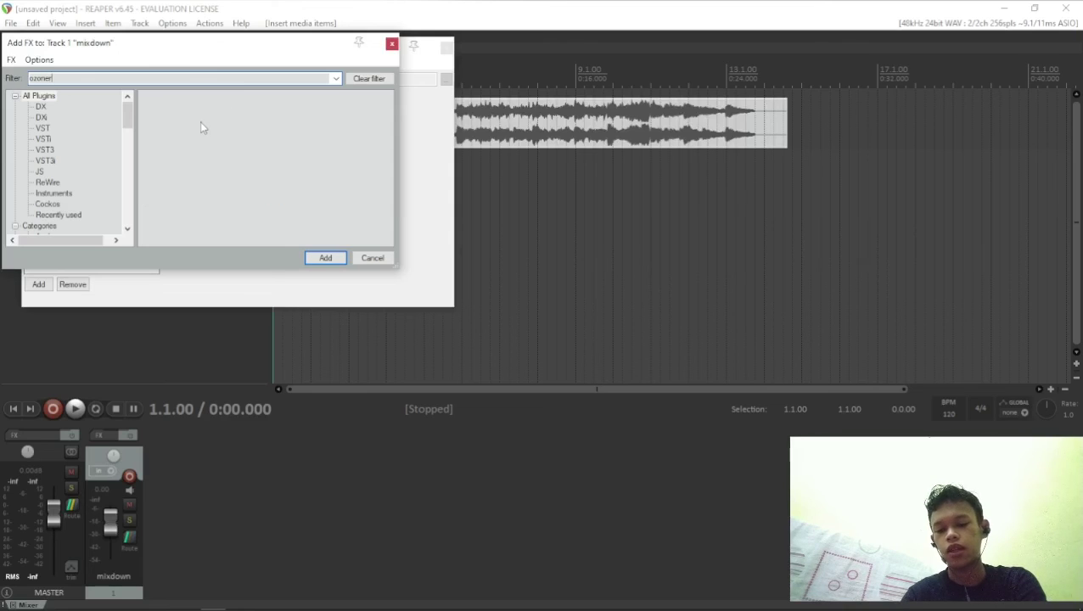
key("BackSpace")
left_click(177, 97)
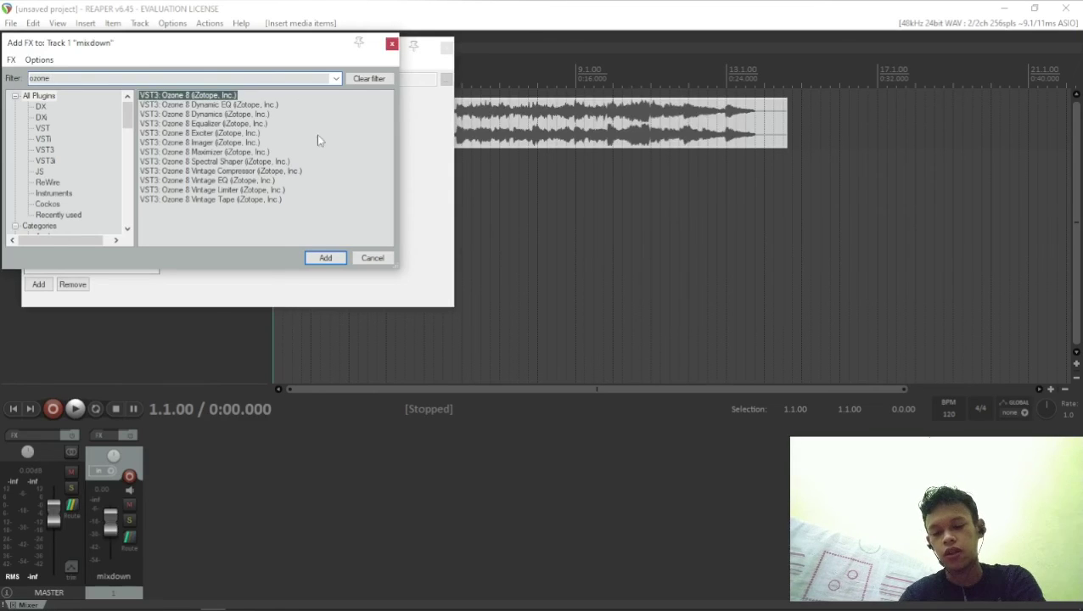
left_click(326, 260)
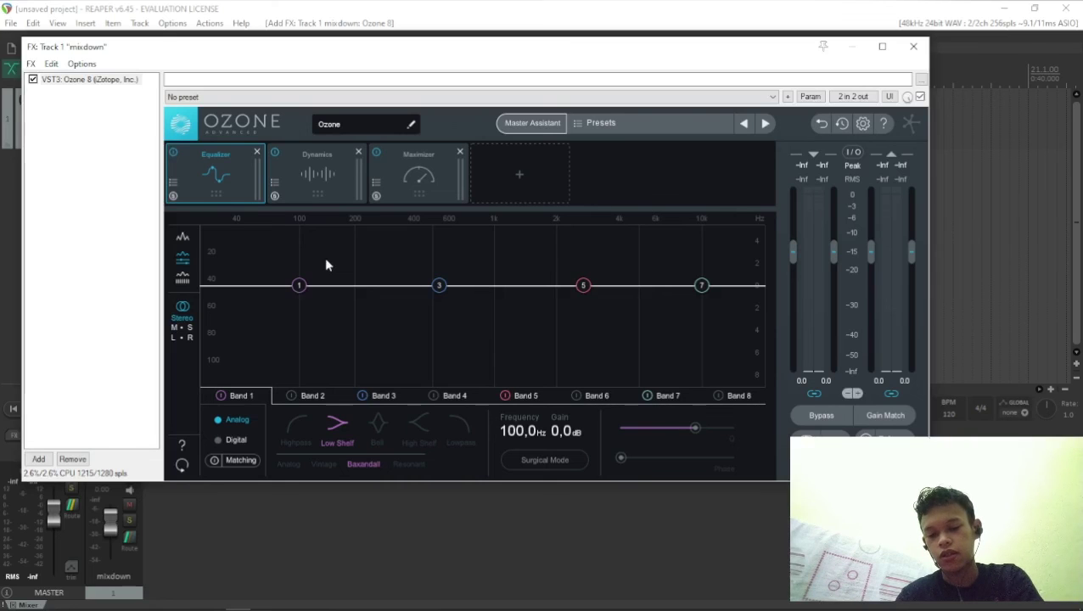
Open Ozone's Master Assistant and set its target to CD with Low intensity.
left_click(521, 127)
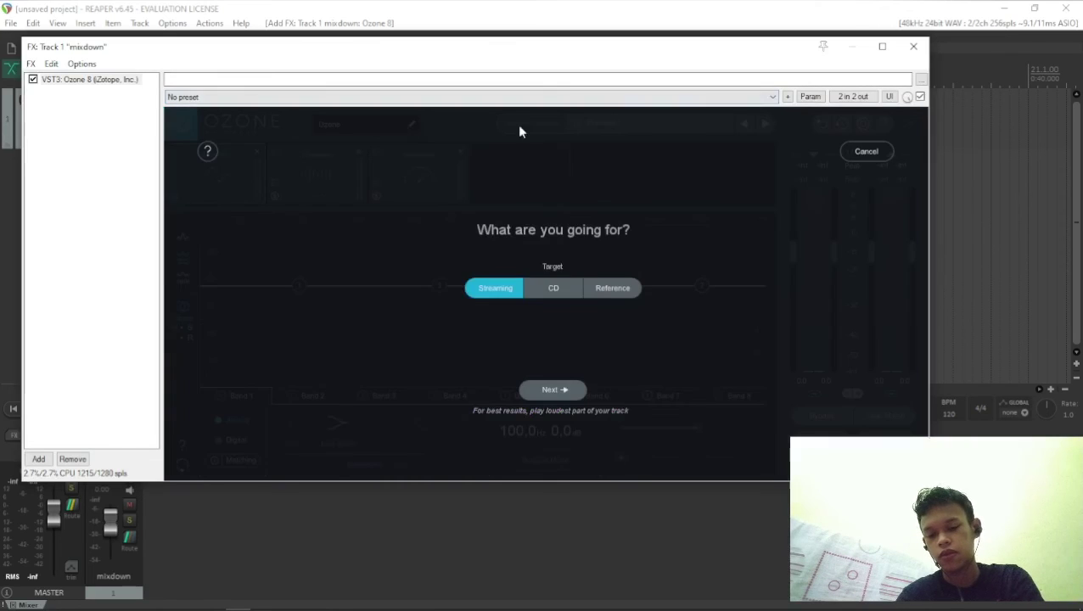
left_click(549, 288)
left_click(500, 335)
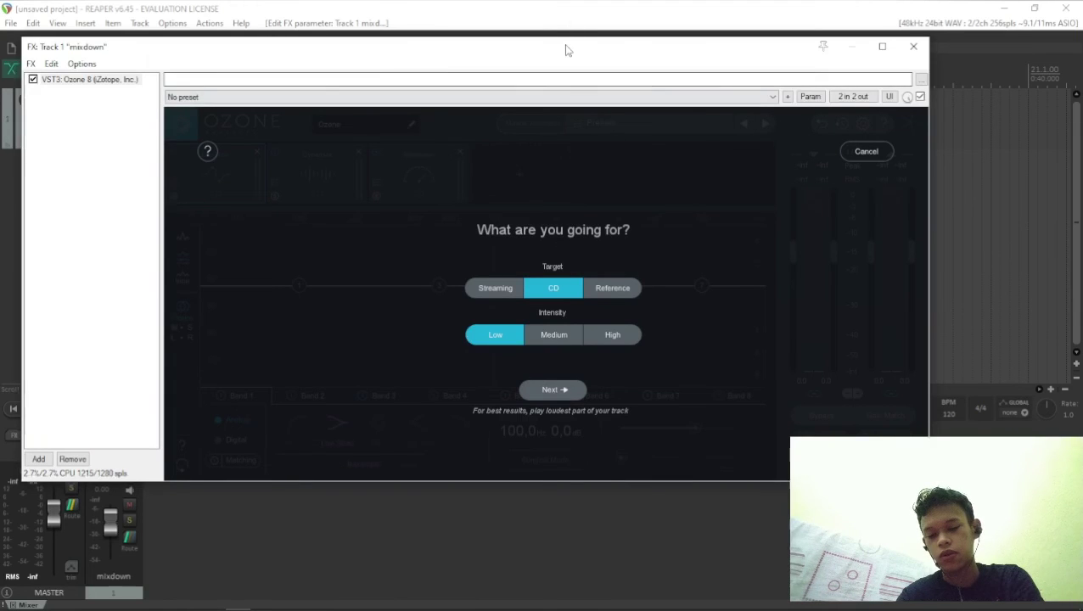
Add the Youlean Loudness Meter 2 plug-in to the master track and move the effects windows apart.
left_click_drag(565, 48, 995, 180)
left_click(48, 459)
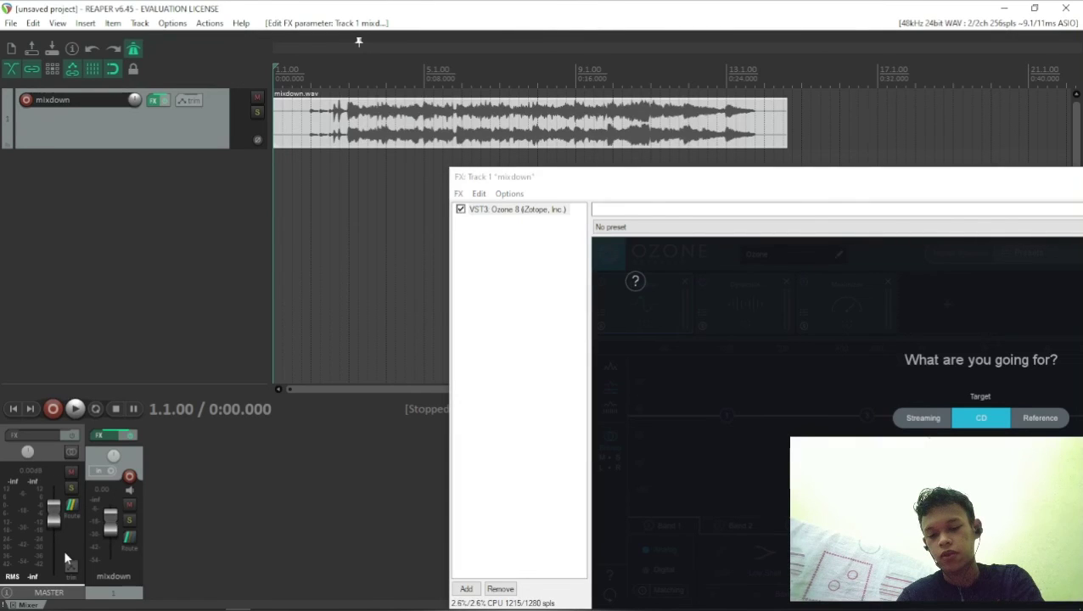
left_click(46, 436)
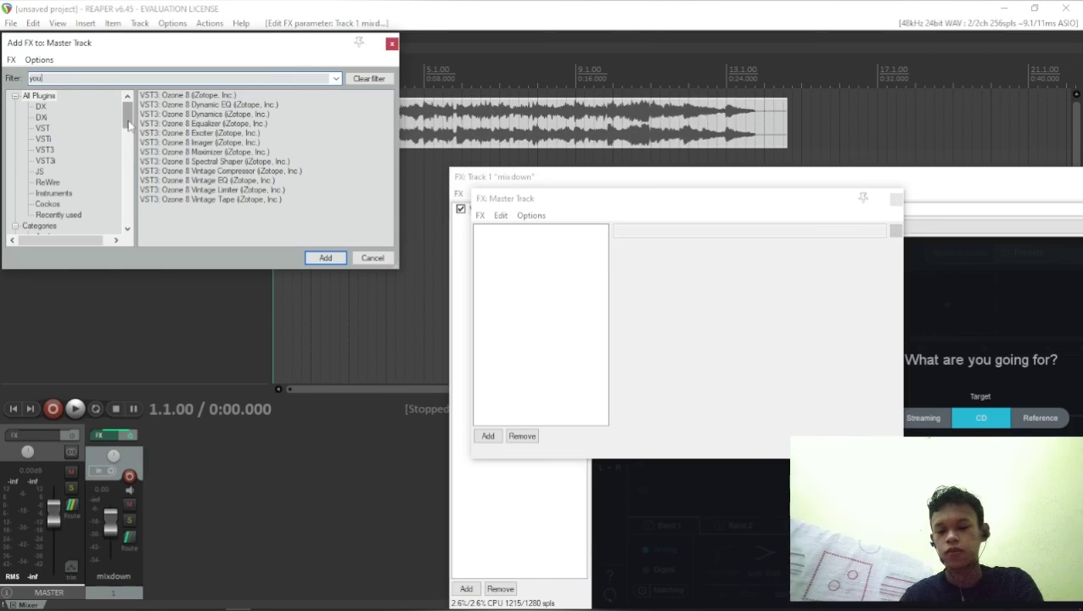
type("you")
double_click(161, 96)
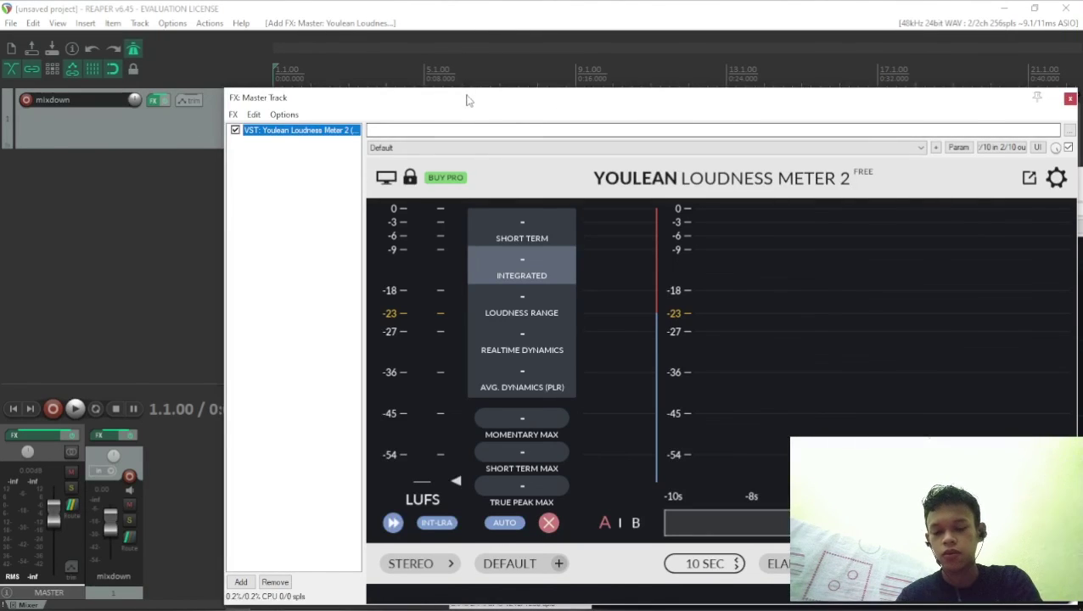
left_click_drag(466, 100, 39, 29)
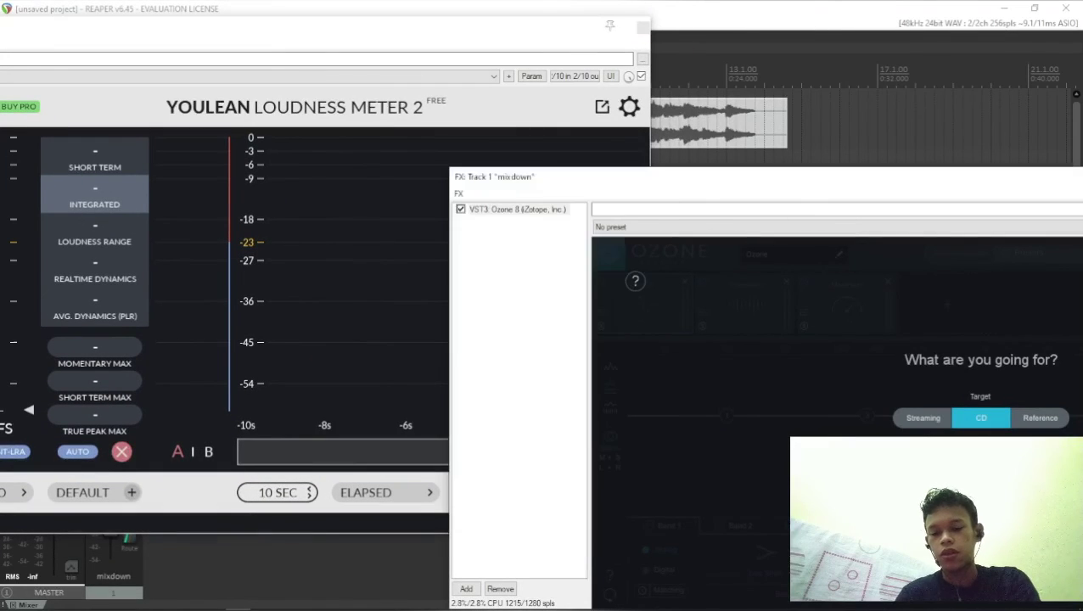
Run the Master Assistant analysis while playing the mixdown, and accept its suggested mastering settings.
left_click(980, 417)
left_click_drag(471, 38, 623, 328)
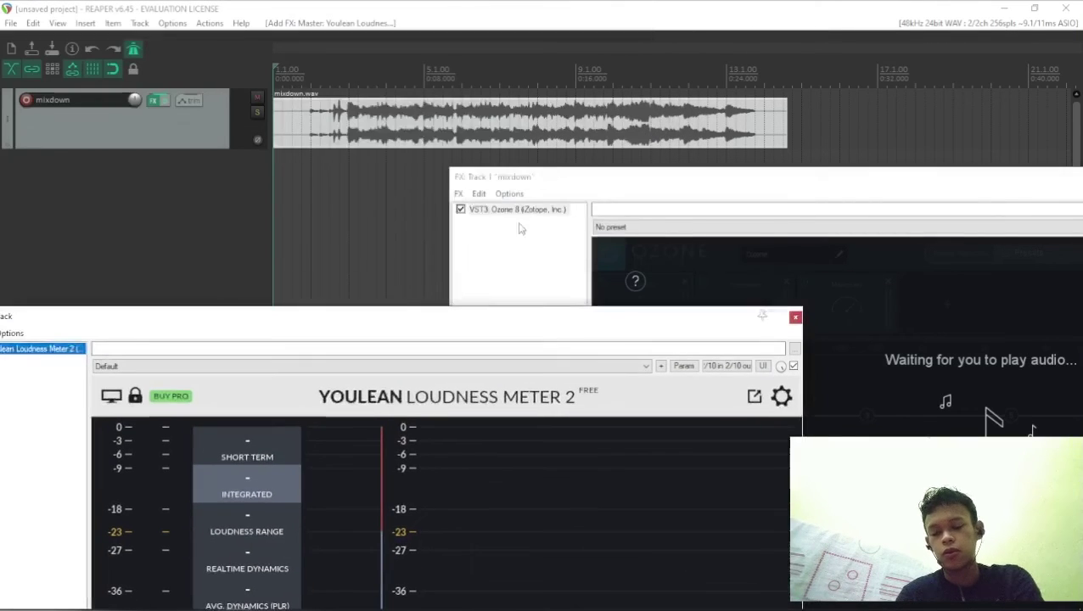
key("space")
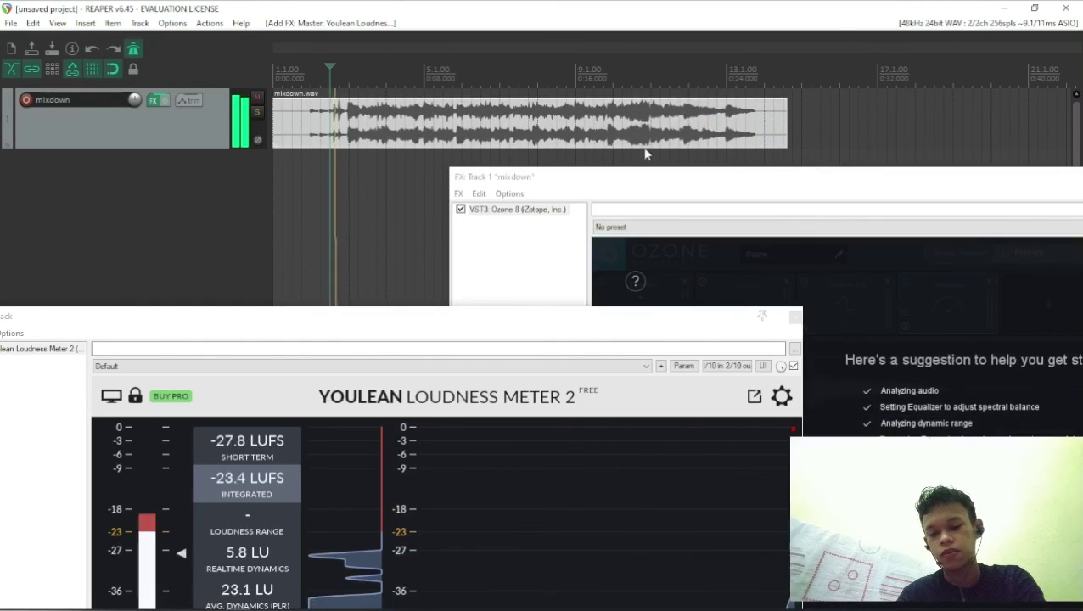
left_click_drag(730, 182, 605, 28)
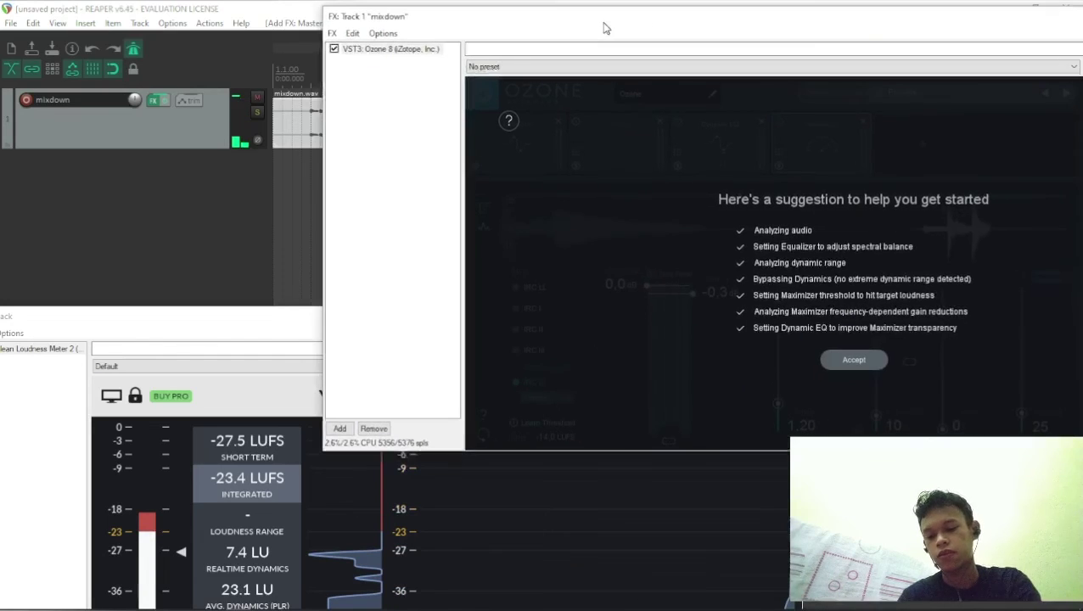
left_click(851, 359)
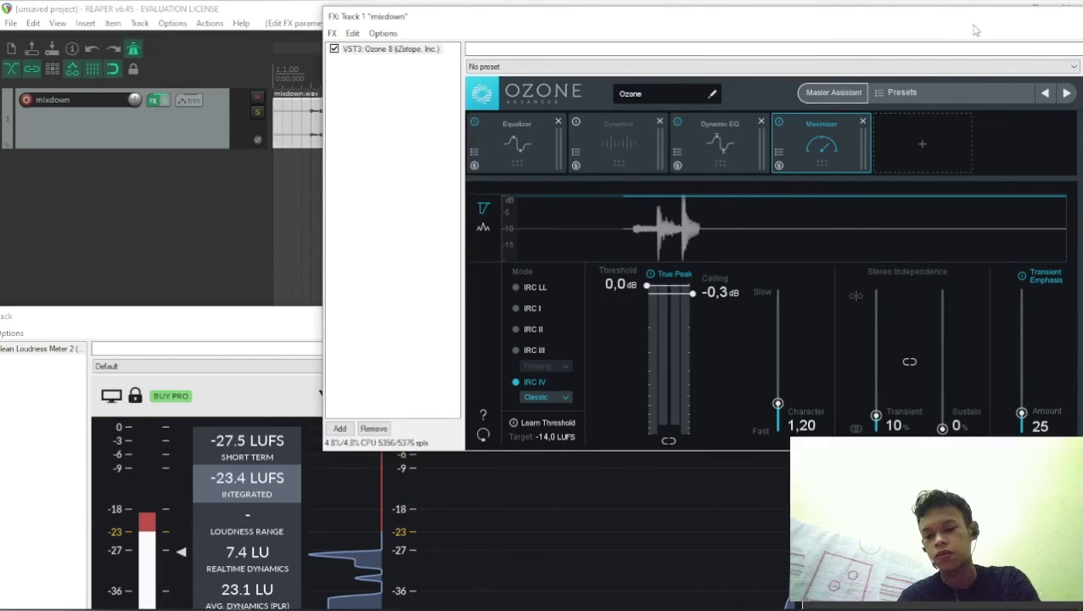
Close the mixdown track's Ozone window and the master track's loudness meter window during playback.
left_click_drag(974, 25, 707, 99)
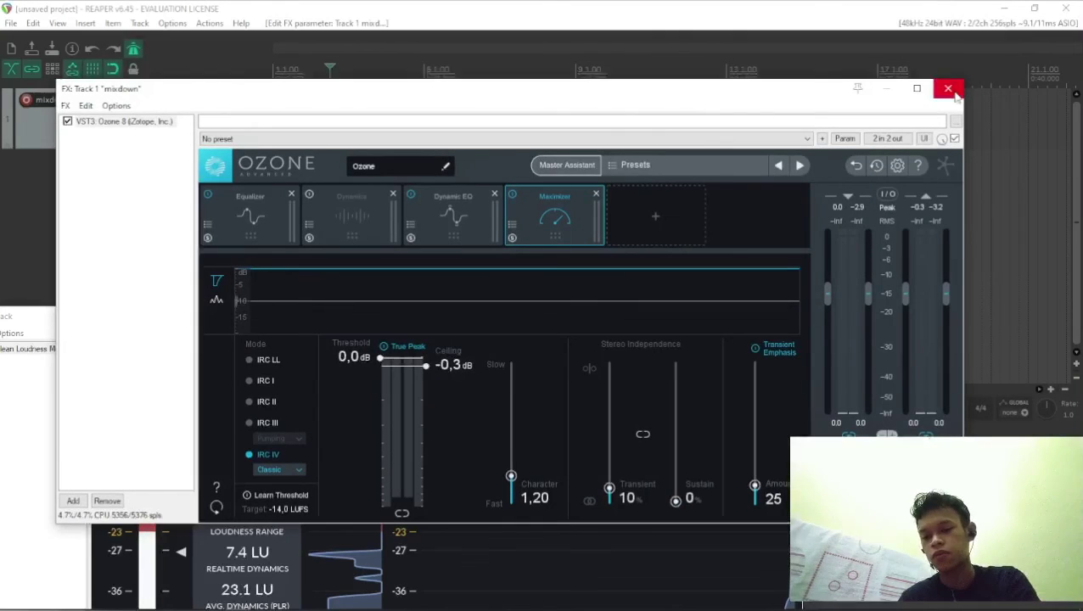
left_click(948, 90)
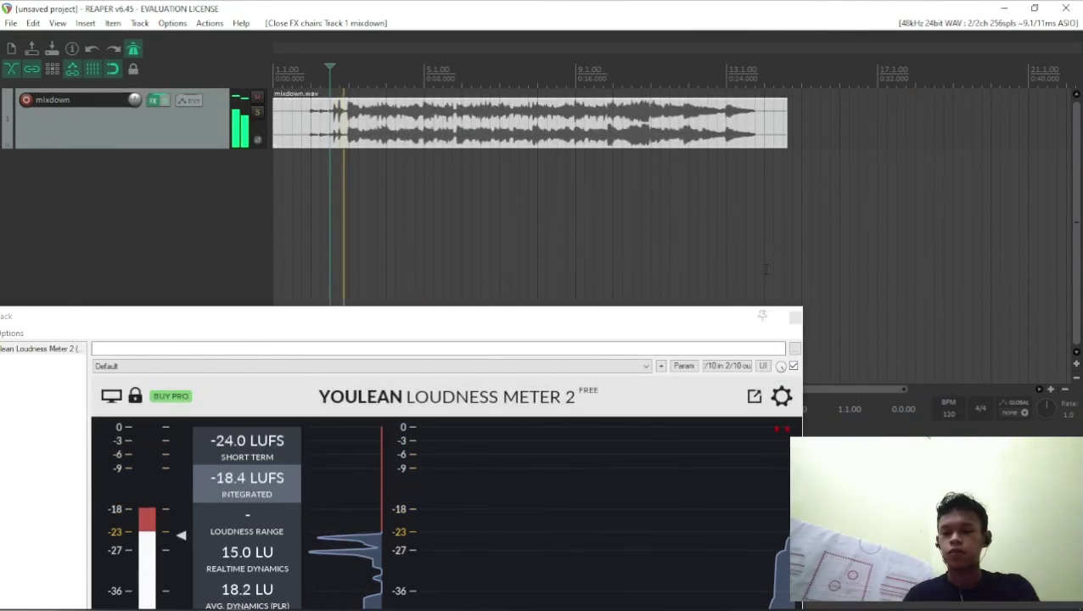
left_click(795, 318)
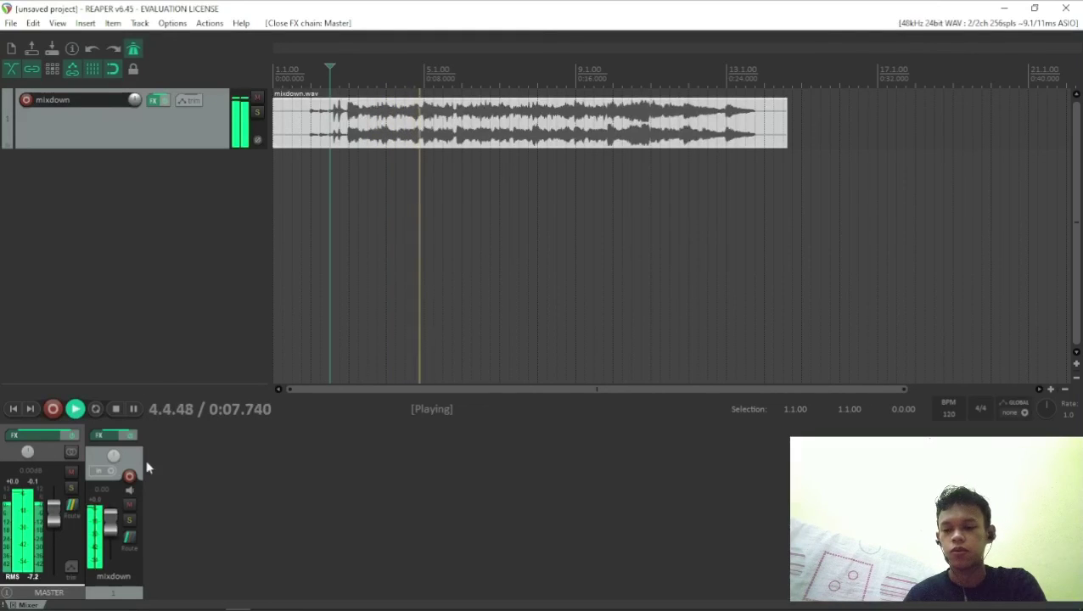
Compare the playing mixdown with its track effects bypassed and re-enabled, and stop playback.
left_click(128, 436)
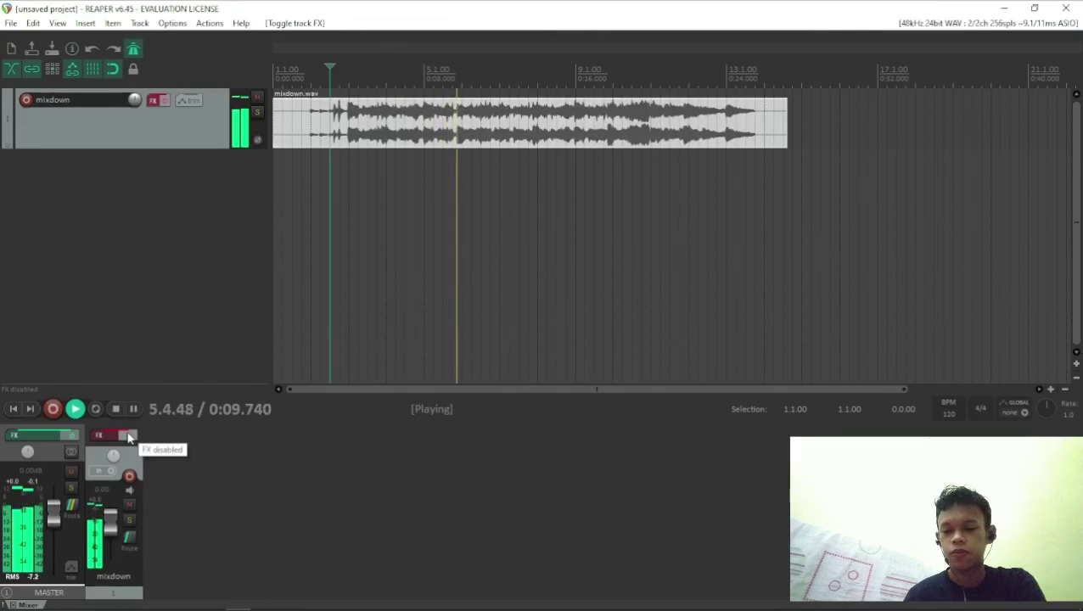
left_click(128, 436)
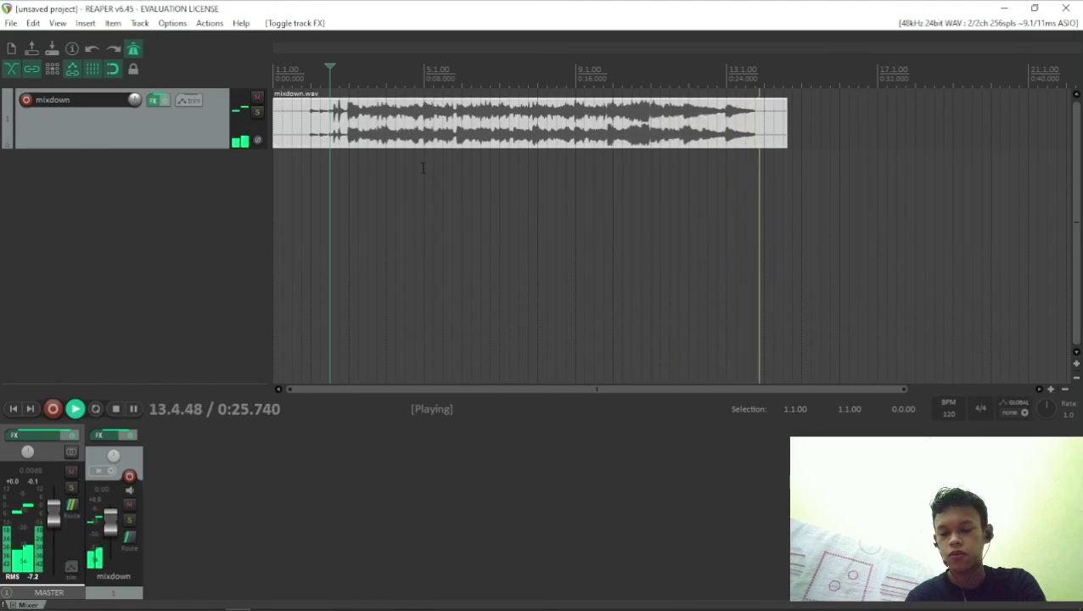
key("space")
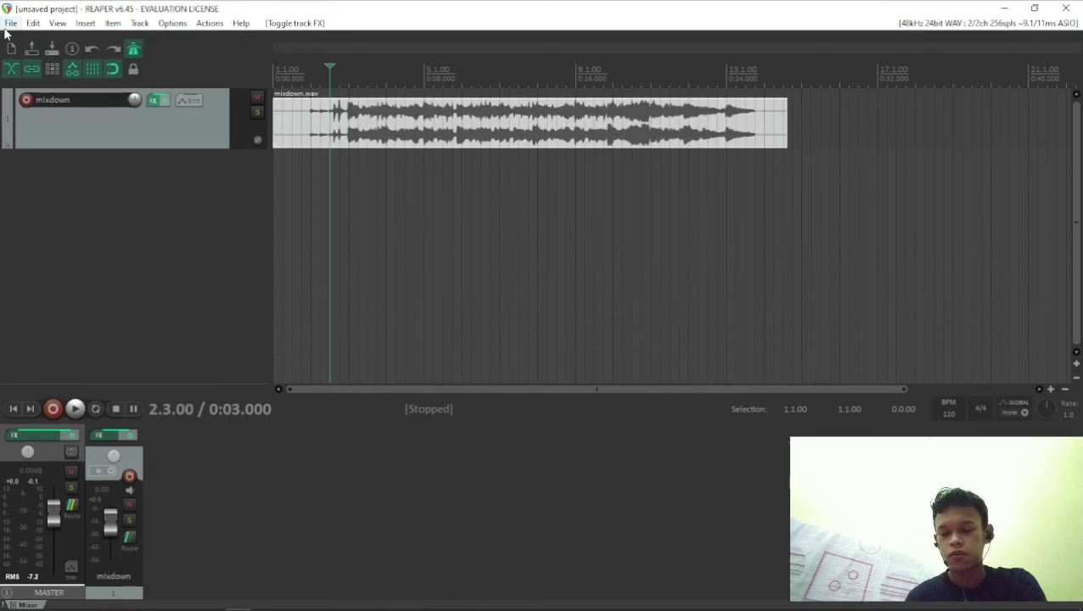
left_click(212, 599)
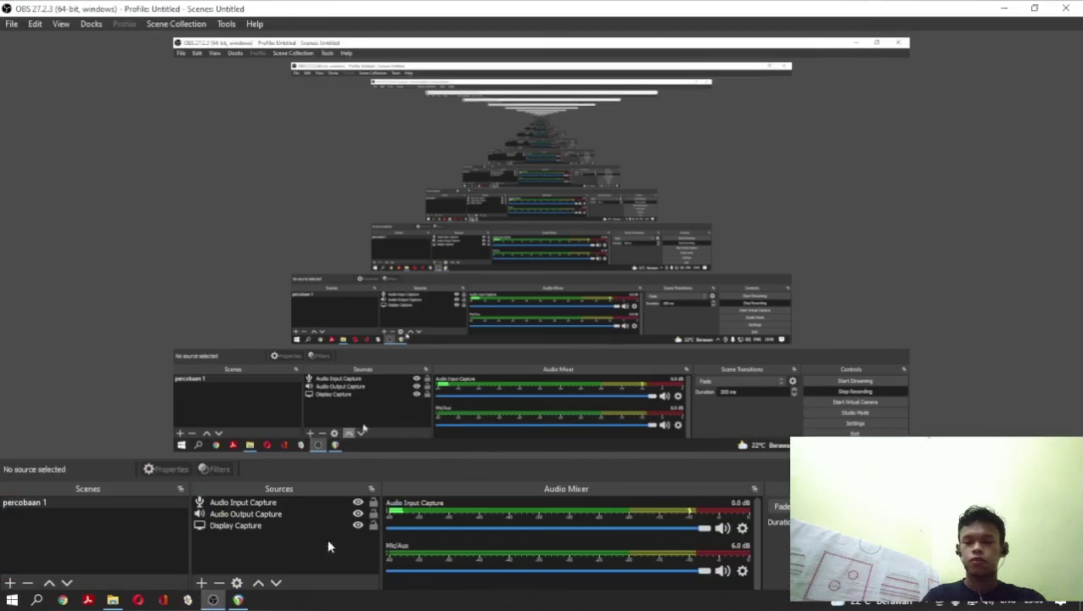